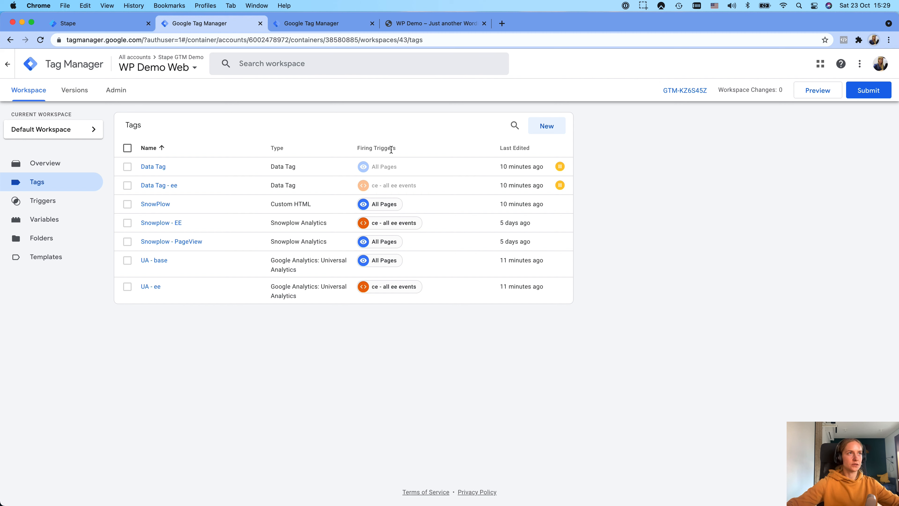
Step: Open the container settings of the WP Demo Server container to check its server container URL and tagging server configuration
{"action": "left_click", "coordinate": [318, 25]}
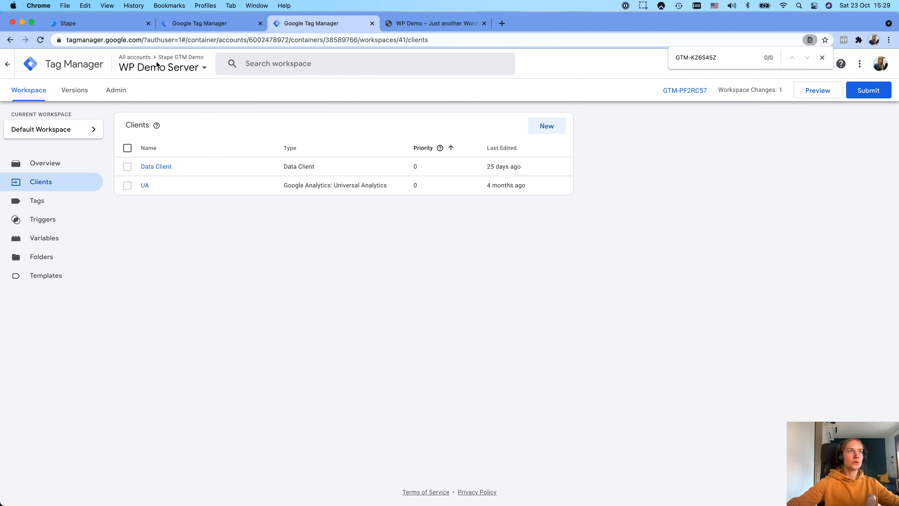
{"action": "left_click", "coordinate": [128, 90]}
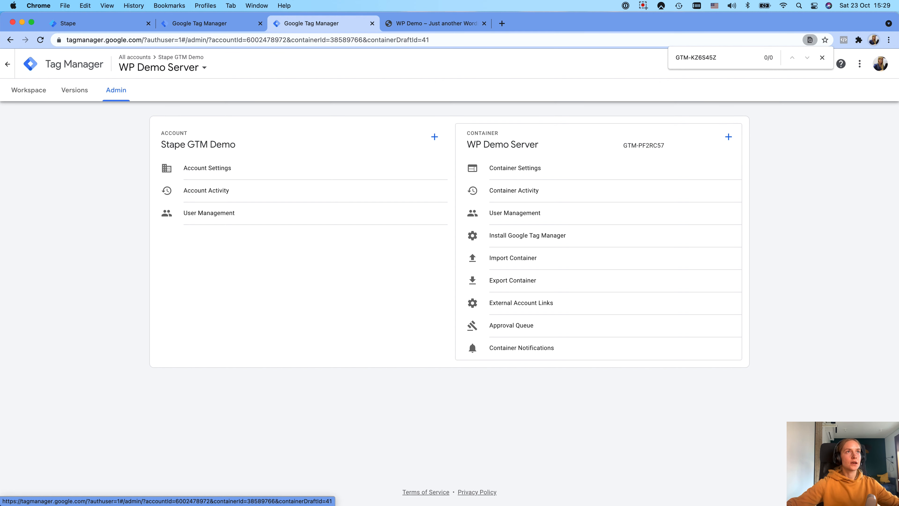
{"action": "left_click", "coordinate": [475, 168]}
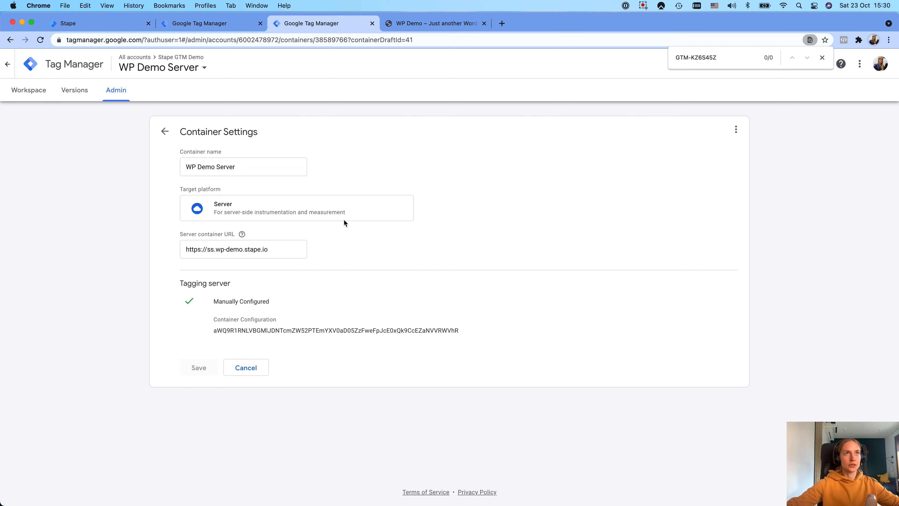
Step: Reorder the browser pages so the WP Demo site follows the web container, and start a preview of the WP Demo Web container
{"action": "left_click_drag", "start_coordinate": [463, 26], "coordinate": [329, 23]}
{"action": "left_click", "coordinate": [892, 256]}
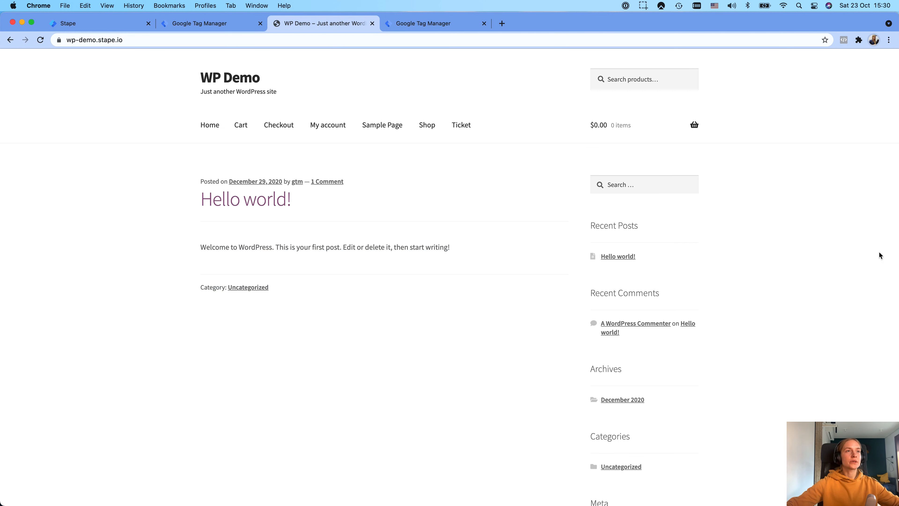
{"action": "left_click", "coordinate": [210, 28]}
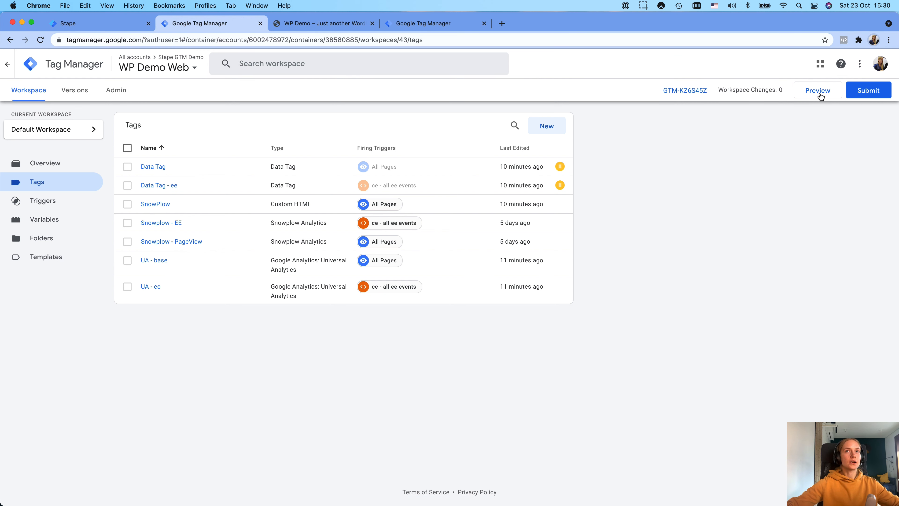
{"action": "left_click", "coordinate": [828, 88]}
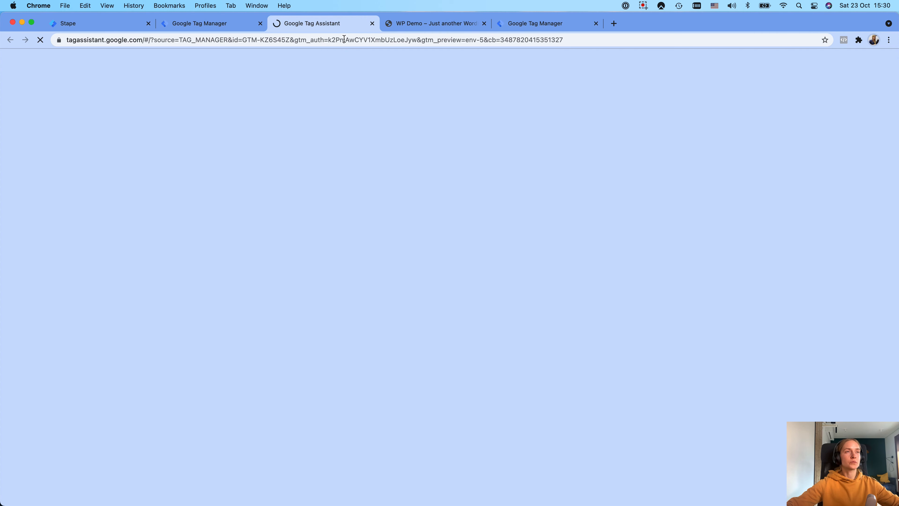
Step: Copy the demo site's address, wp-demo.stape.io, and connect Tag Assistant to it
{"action": "left_click", "coordinate": [407, 25]}
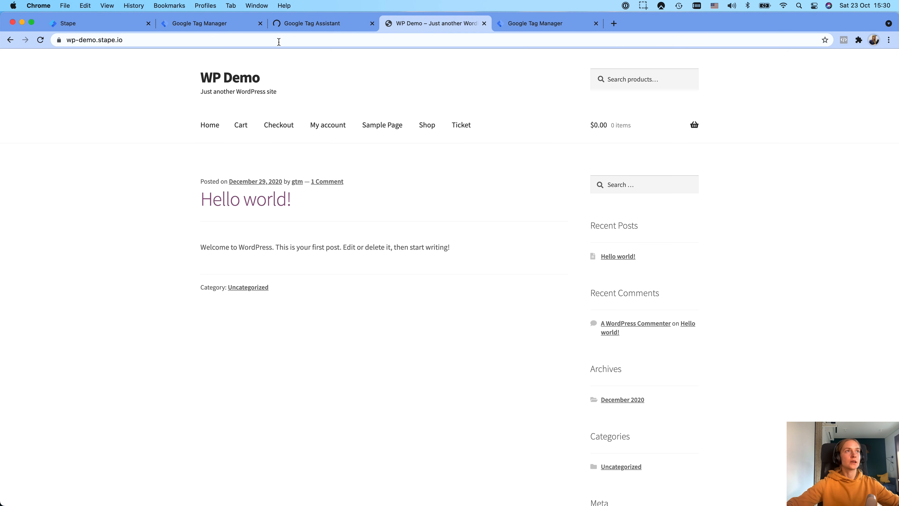
{"action": "left_click", "coordinate": [158, 41]}
{"action": "key", "text": "super+c"}
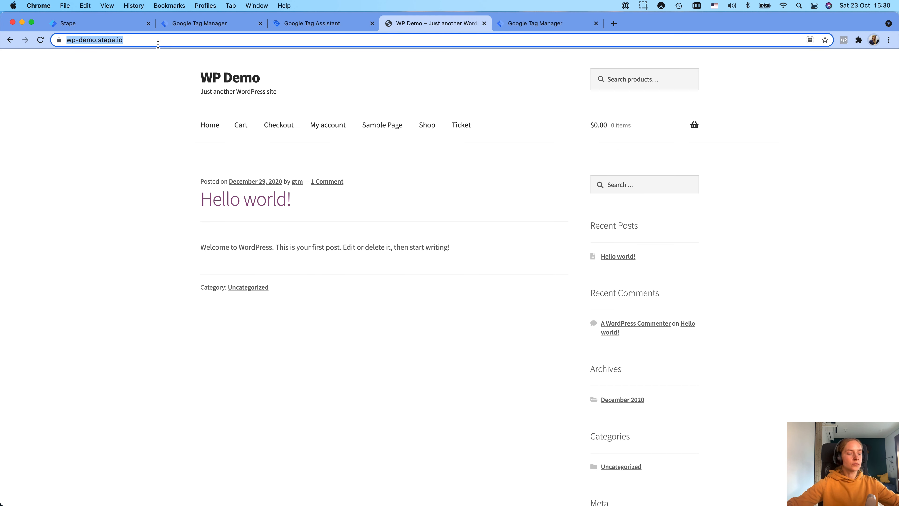
{"action": "left_click", "coordinate": [319, 27]}
{"action": "left_click", "coordinate": [367, 279]}
{"action": "key", "text": "super+v"}
{"action": "left_click", "coordinate": [458, 308]}
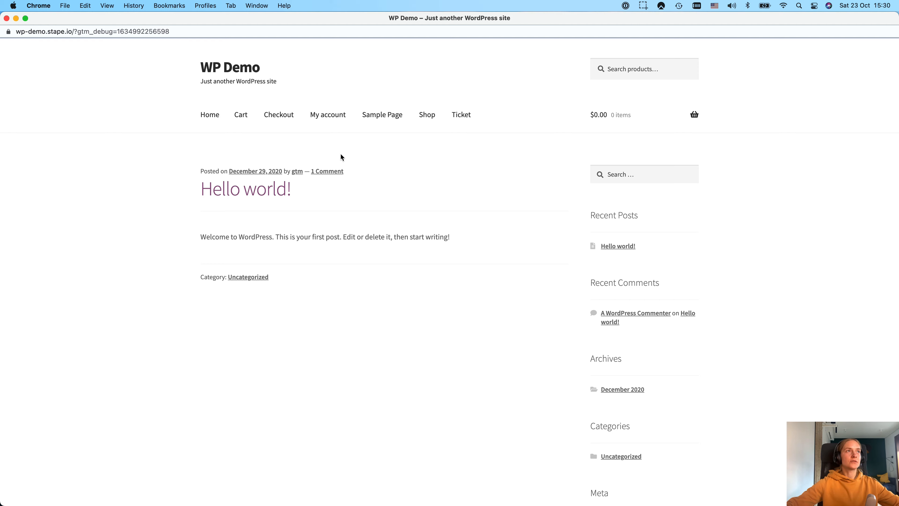
Step: Move the connected demo site window to Desktop 6 and browse through its Shop page to the Beanie product
{"action": "key", "text": "ctrl+Up"}
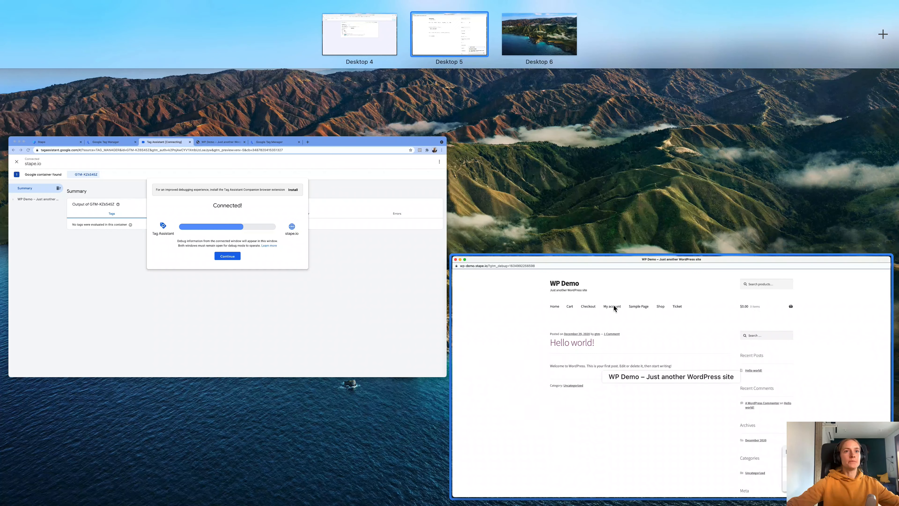
{"action": "left_click_drag", "start_coordinate": [614, 308], "coordinate": [527, 29]}
{"action": "left_click", "coordinate": [526, 30]}
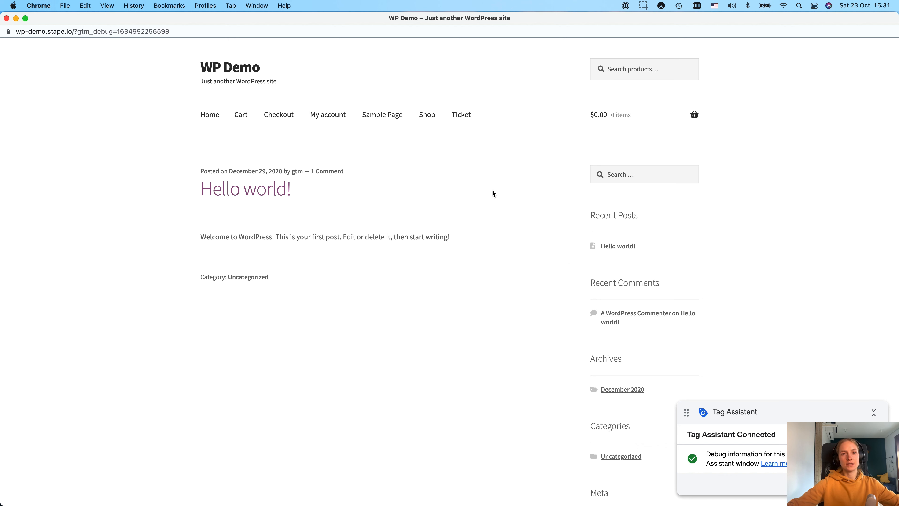
{"action": "left_click", "coordinate": [425, 114]}
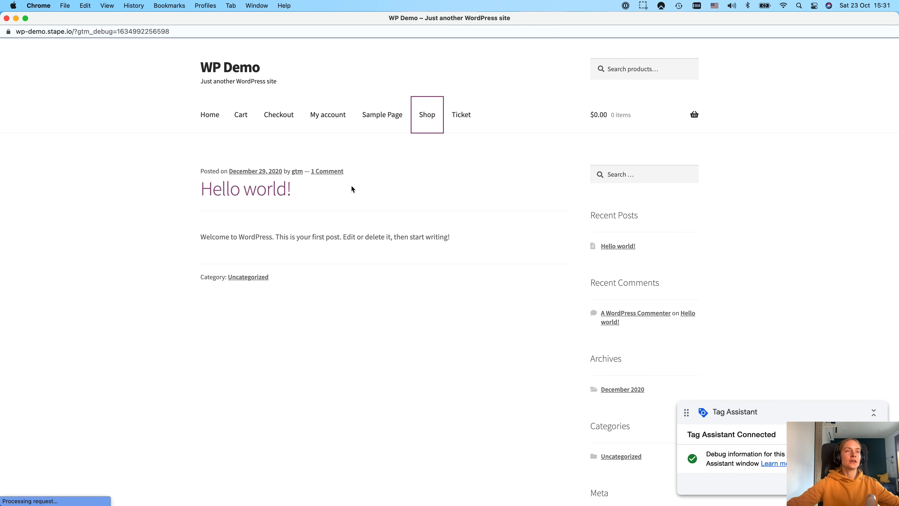
{"action": "scroll", "coordinate": [407, 269], "scroll_direction": "down", "scroll_amount": 10}
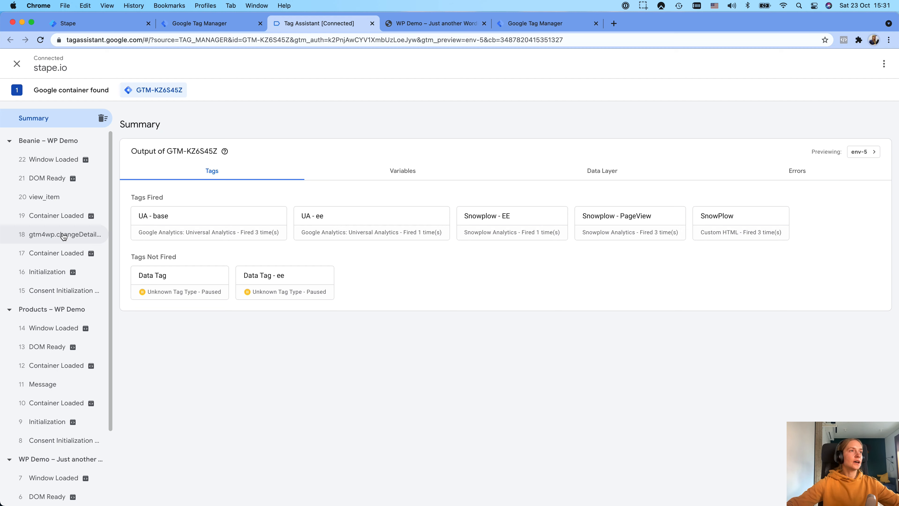
Step: Examine the data layer values of the gtm4wp.changeDetailViewEEC event on the Beanie page in Tag Assistant
{"action": "left_click", "coordinate": [63, 235]}
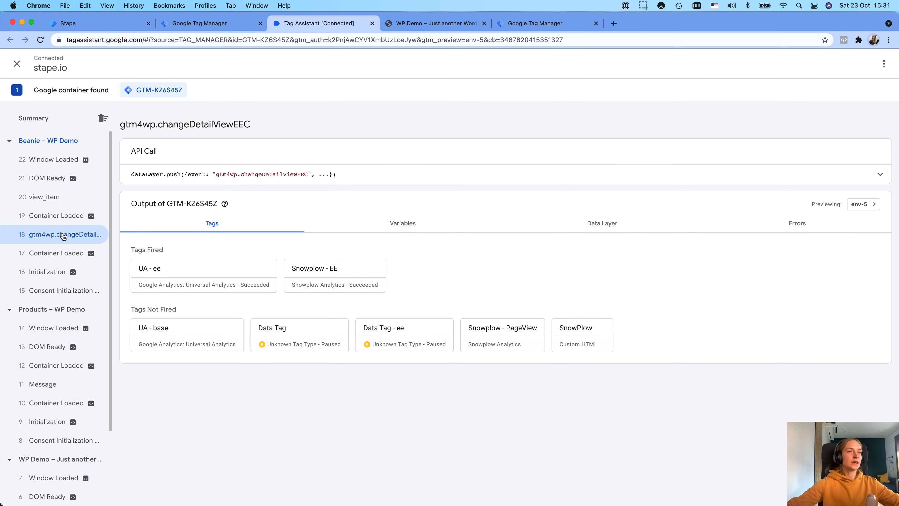
{"action": "left_click", "coordinate": [612, 230]}
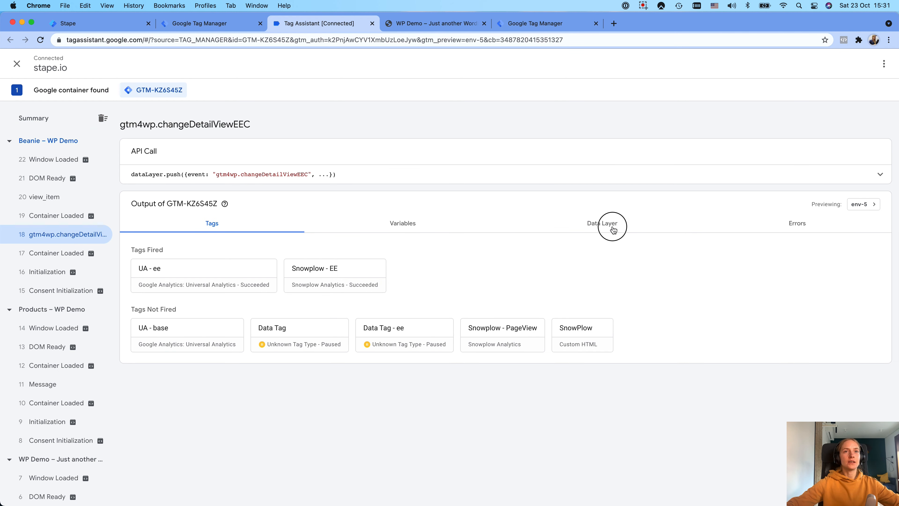
{"action": "scroll", "coordinate": [410, 318], "scroll_direction": "down", "scroll_amount": 10}
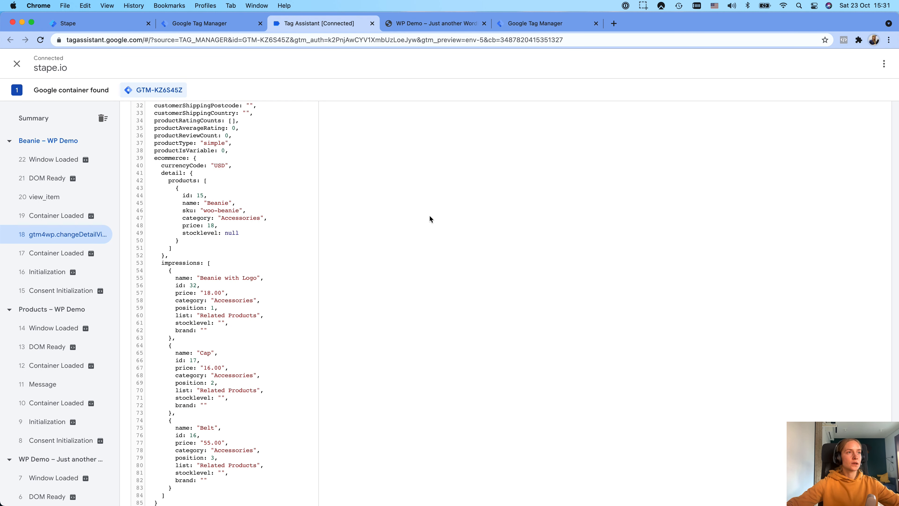
{"action": "scroll", "coordinate": [430, 219], "scroll_direction": "up", "scroll_amount": 6}
{"action": "scroll", "coordinate": [430, 219], "scroll_direction": "up", "scroll_amount": 3}
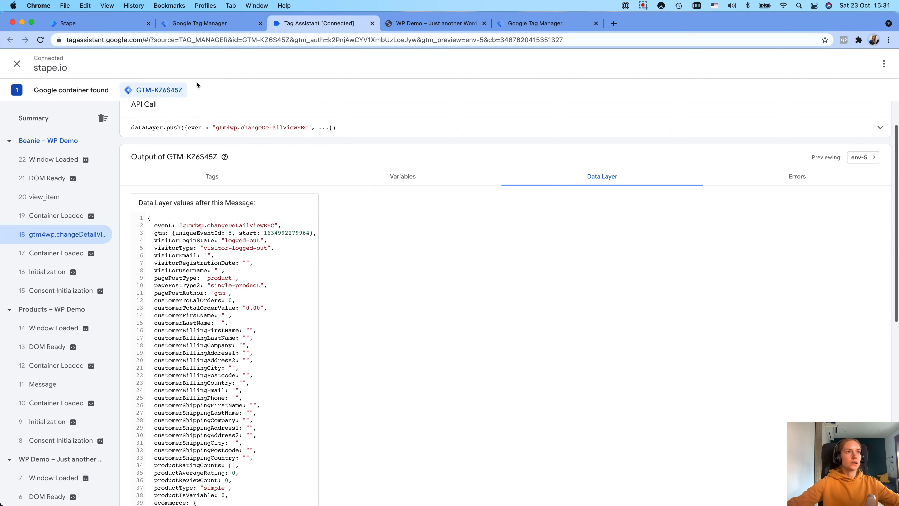
Step: Create a new tag in the WP Demo Web container and name it "GA4 - configuration"
{"action": "left_click", "coordinate": [195, 28]}
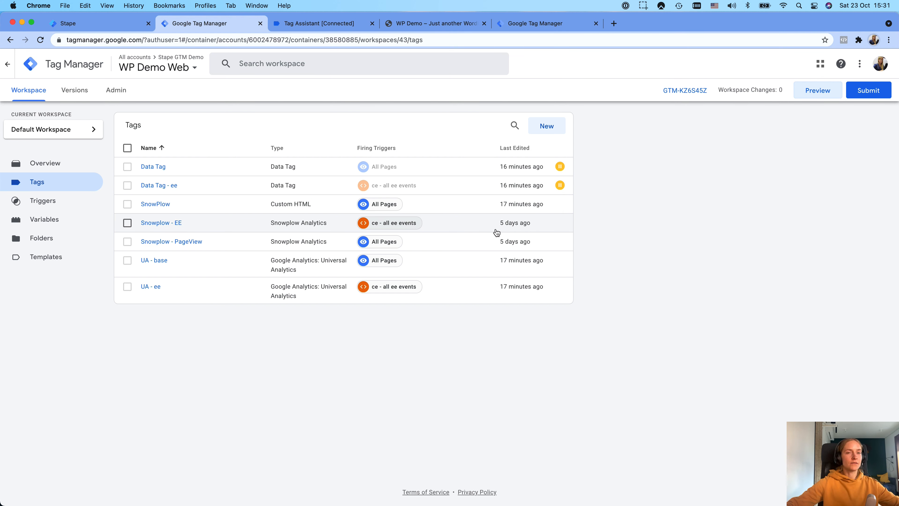
{"action": "left_click", "coordinate": [547, 126]}
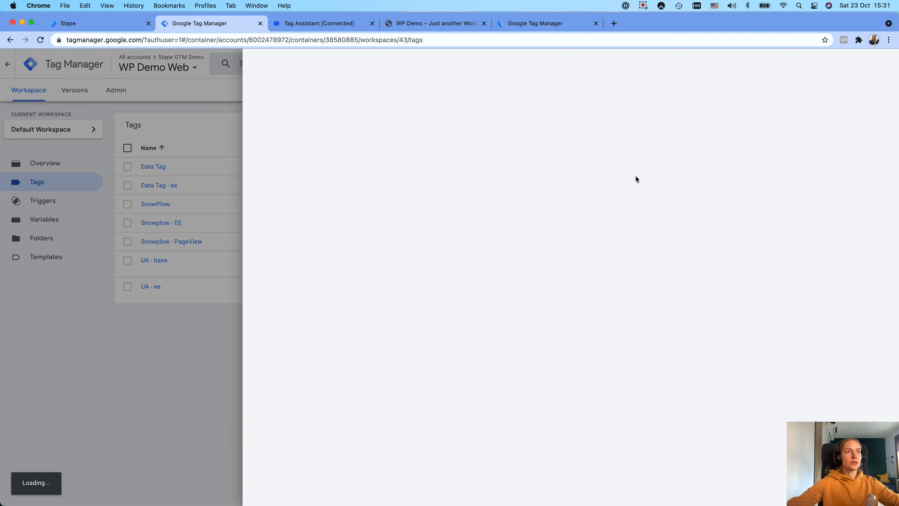
{"action": "left_click", "coordinate": [293, 63]}
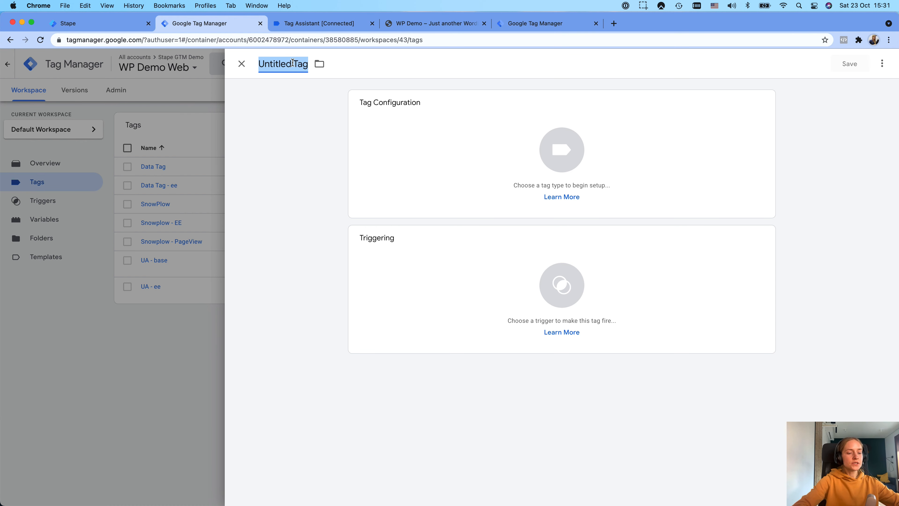
{"action": "type", "text": "GA4"}
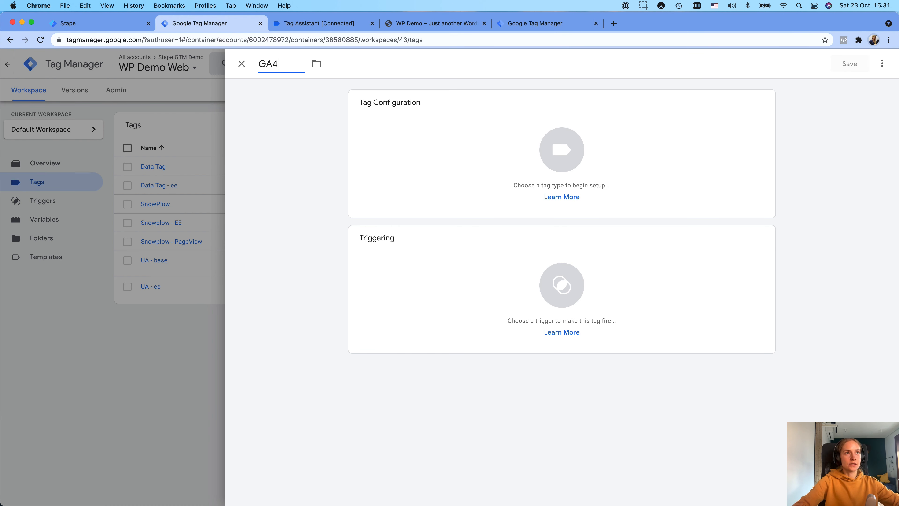
{"action": "type", "text": " - con"}
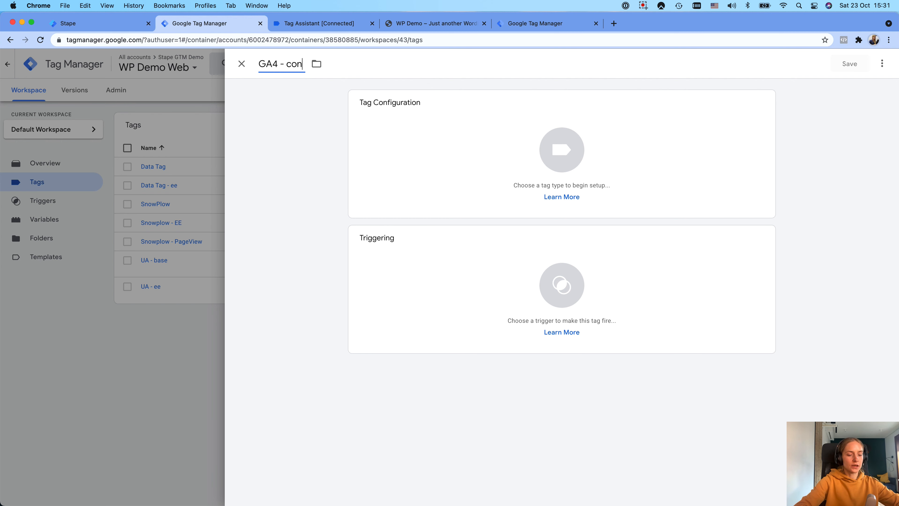
{"action": "type", "text": "figuration"}
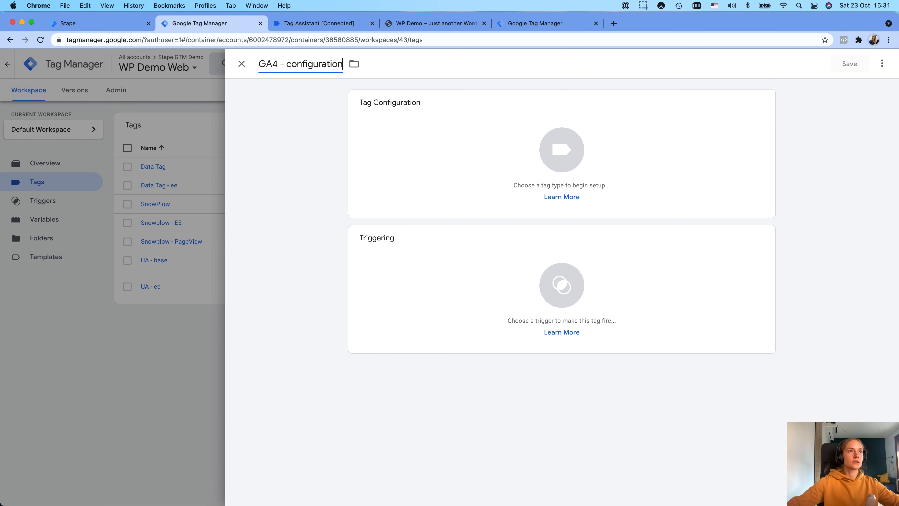
Step: Set the tag type to Google Analytics: GA4 Configuration and use the {{GA4 ID}} variable as its Measurement ID
{"action": "left_click", "coordinate": [407, 145]}
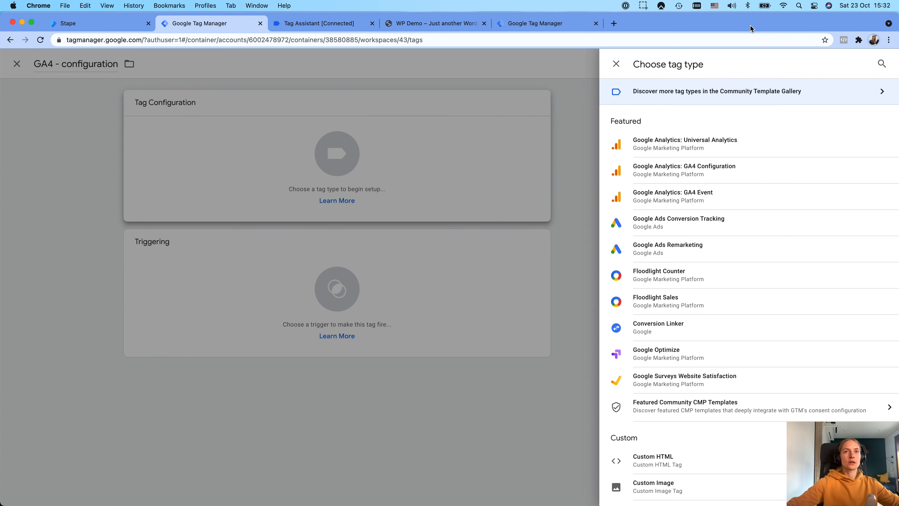
{"action": "left_click", "coordinate": [723, 173]}
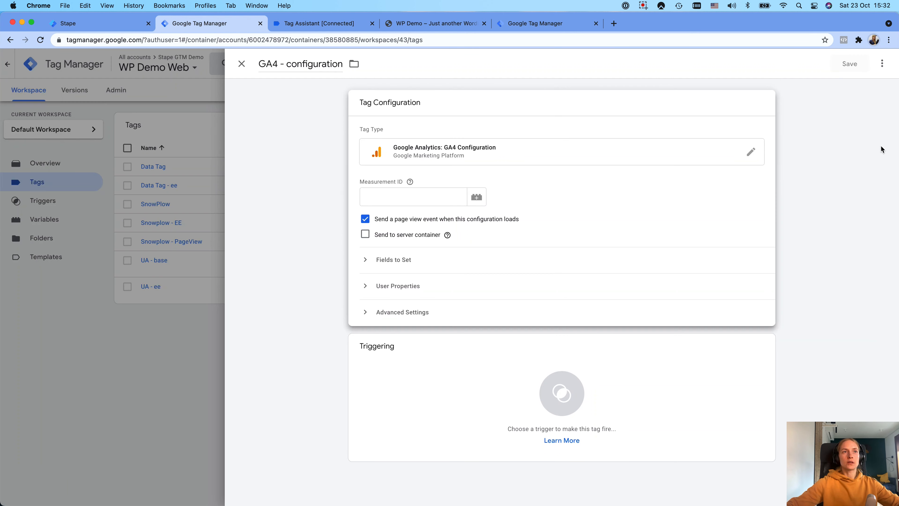
{"action": "left_click", "coordinate": [397, 193]}
{"action": "type", "text": "{{"}
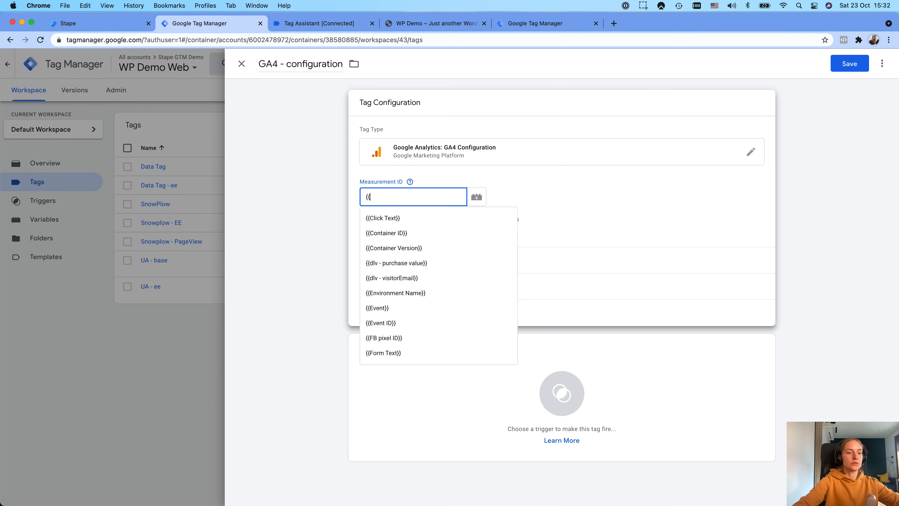
{"action": "type", "text": "ga"}
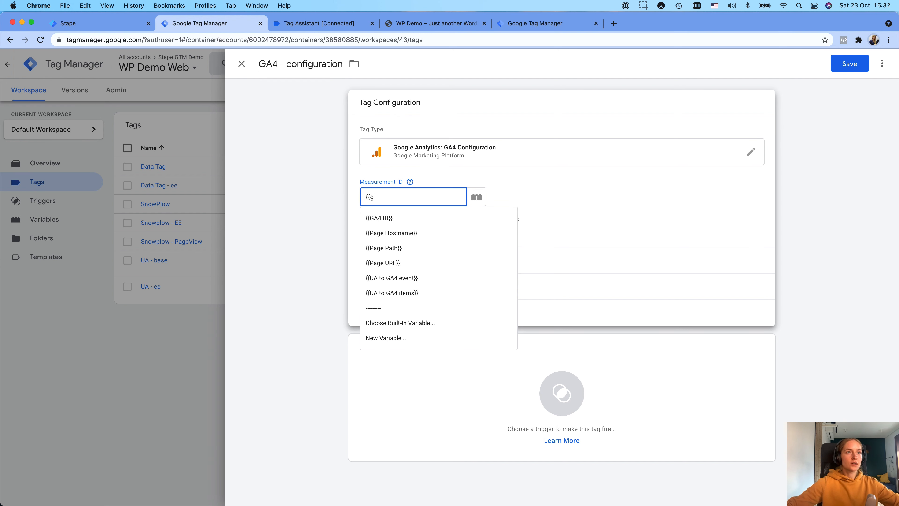
{"action": "left_click", "coordinate": [386, 219]}
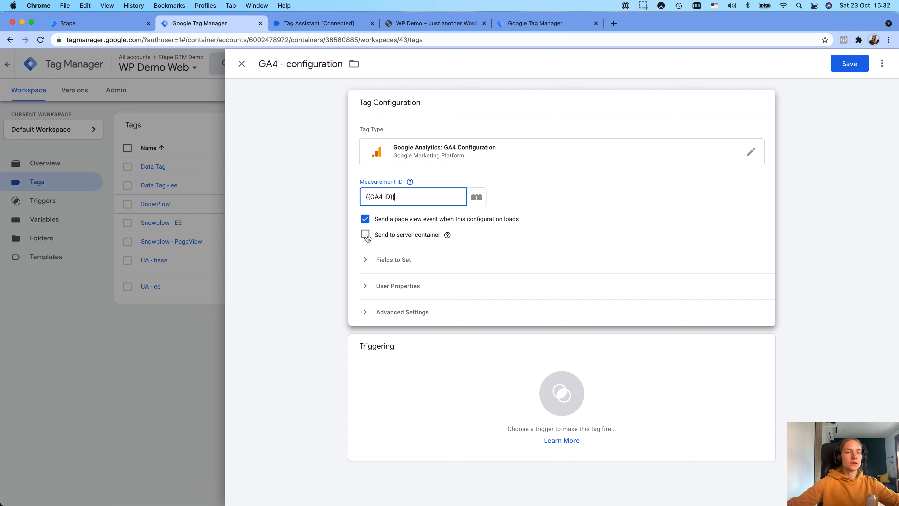
Step: Enable sending to the server container and use the {{transport url}} variable as its Server Container URL
{"action": "left_click", "coordinate": [365, 237]}
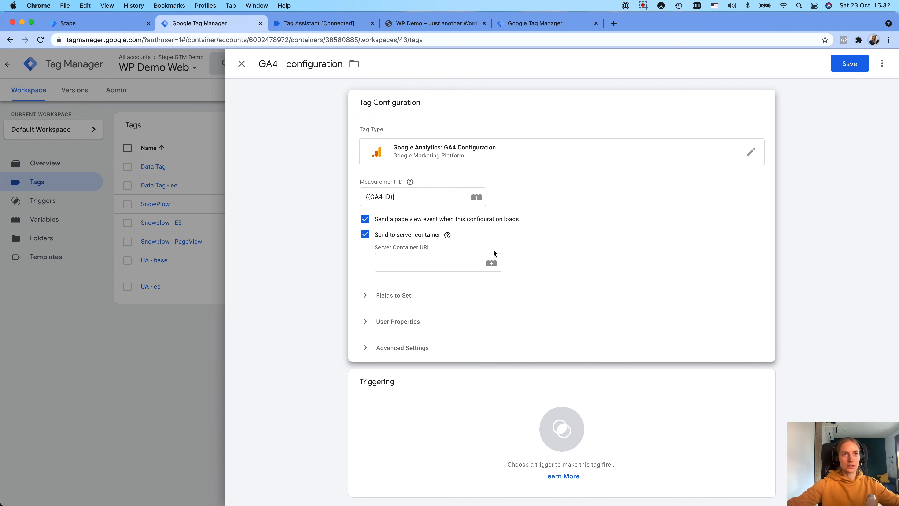
{"action": "left_click", "coordinate": [409, 263]}
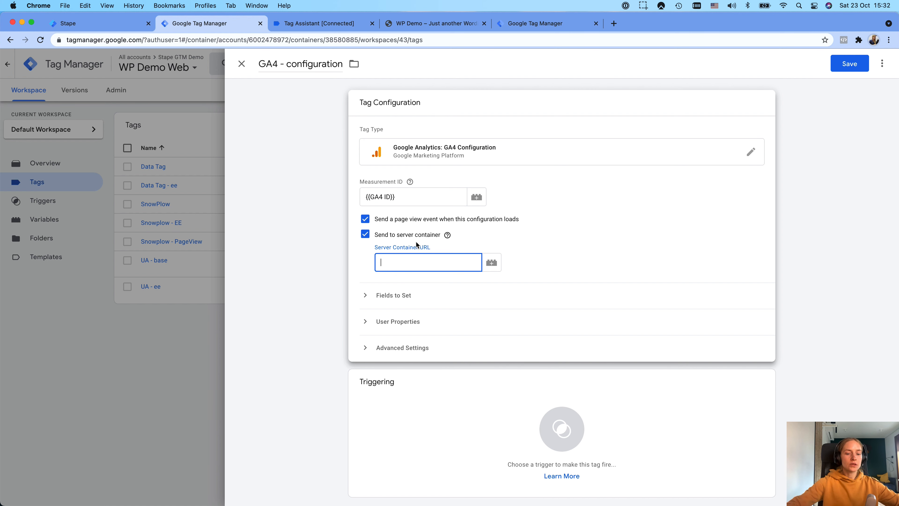
{"action": "type", "text": "{{"}
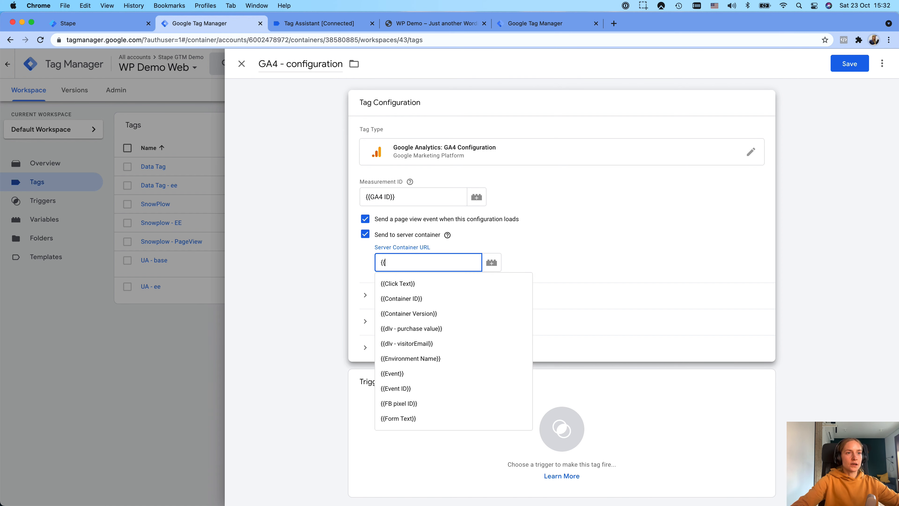
{"action": "type", "text": "t"}
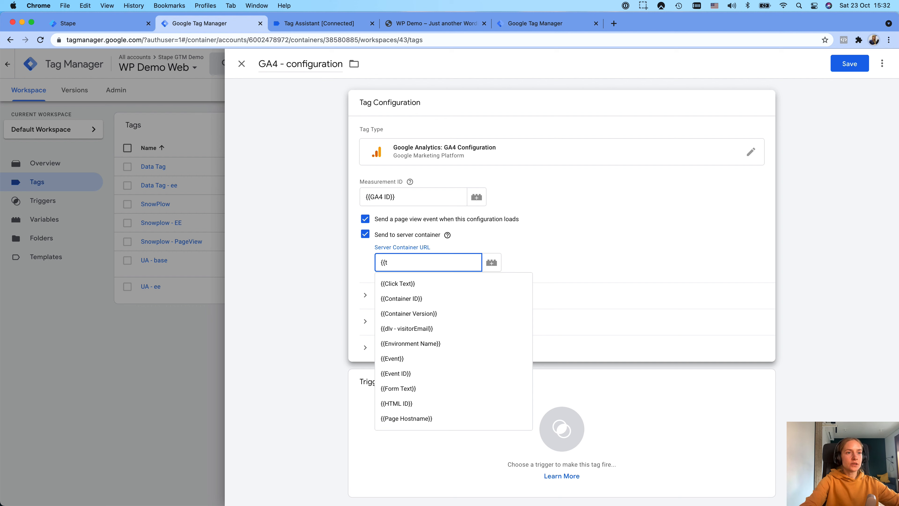
{"action": "type", "text": "a"}
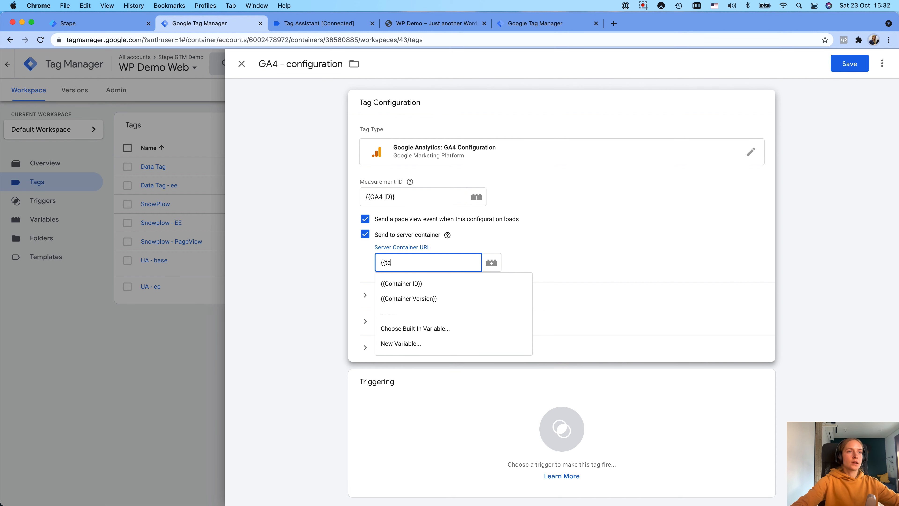
{"action": "key", "text": "BackSpace"}
{"action": "key", "text": "BackSpace"}
{"action": "type", "text": "se"}
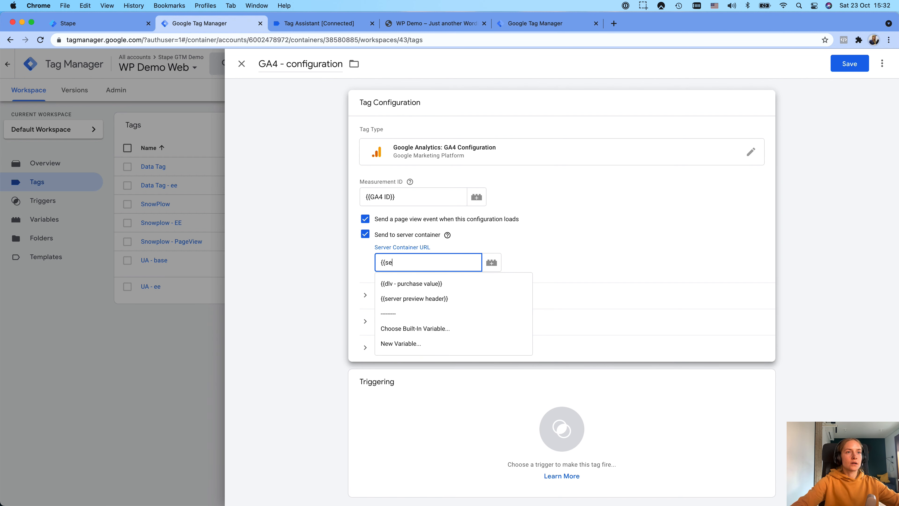
{"action": "key", "text": "BackSpace"}
{"action": "scroll", "coordinate": [429, 282], "scroll_direction": "down", "scroll_amount": 5}
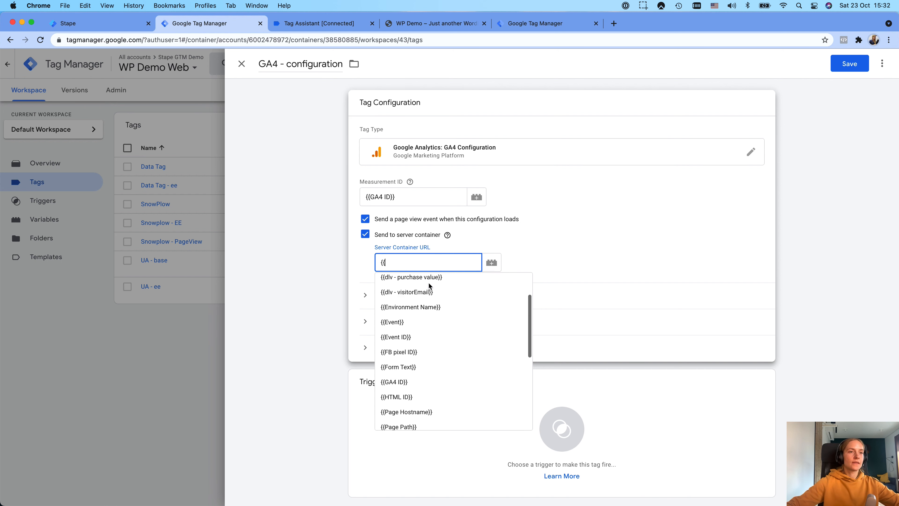
{"action": "scroll", "coordinate": [436, 335], "scroll_direction": "down", "scroll_amount": 3}
{"action": "scroll", "coordinate": [435, 337], "scroll_direction": "up", "scroll_amount": 2}
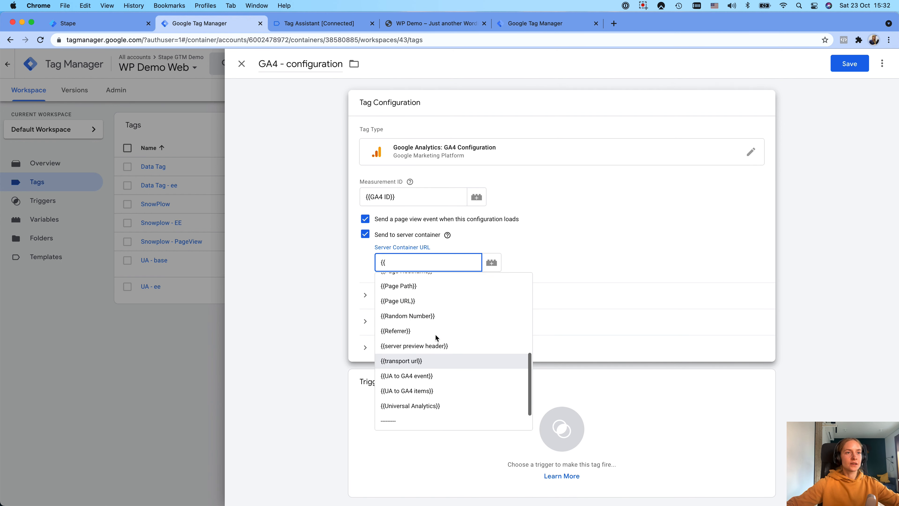
{"action": "left_click", "coordinate": [428, 364]}
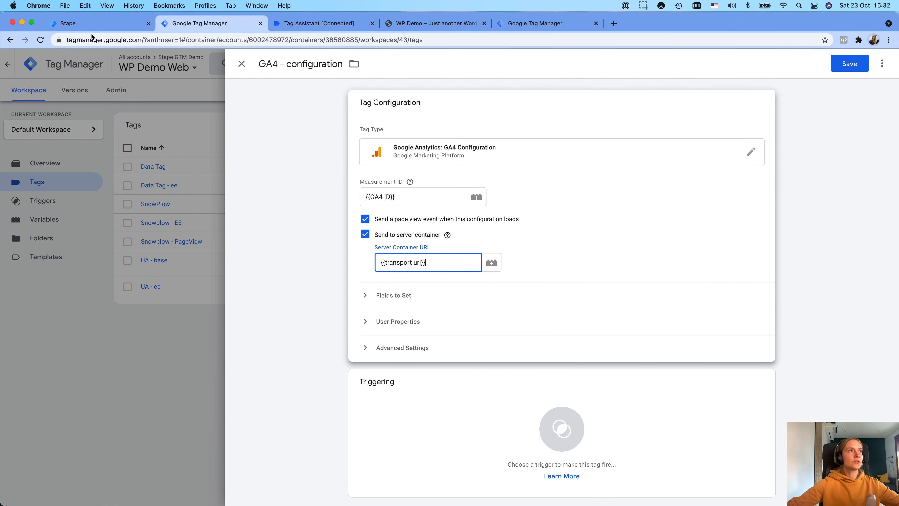
Step: Check the Tagging Server URL of the WP Test Stape container in Stape and return to the tag in Google Tag Manager
{"action": "left_click", "coordinate": [94, 24]}
{"action": "left_click_drag", "start_coordinate": [161, 174], "coordinate": [249, 173]}
{"action": "left_click_drag", "start_coordinate": [161, 174], "coordinate": [249, 178]}
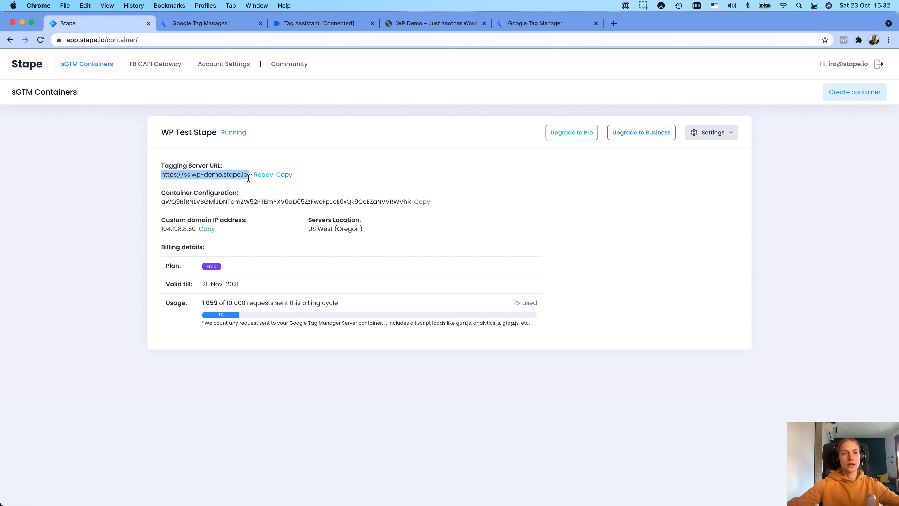
{"action": "left_click", "coordinate": [204, 22]}
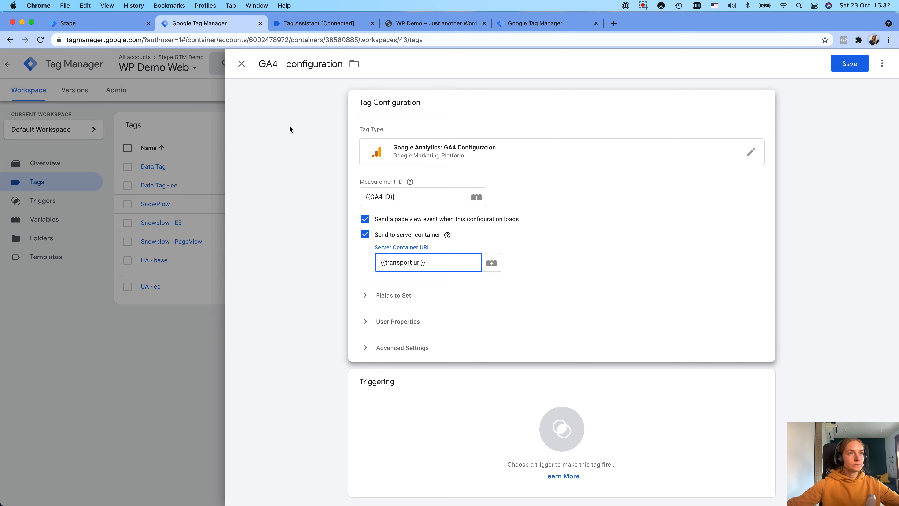
Step: Assign the All Pages page view trigger to the GA4 - configuration tag and save the tag
{"action": "left_click", "coordinate": [472, 402]}
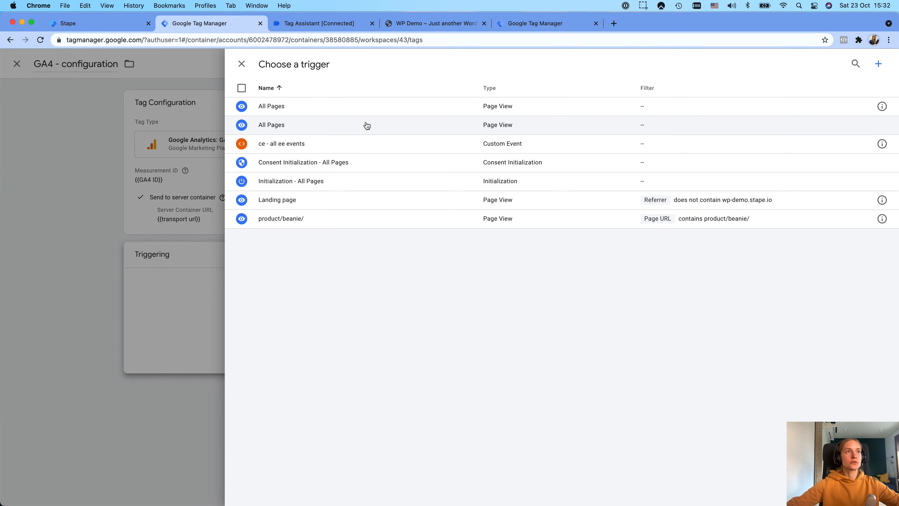
{"action": "left_click", "coordinate": [367, 125]}
{"action": "left_click", "coordinate": [505, 195]}
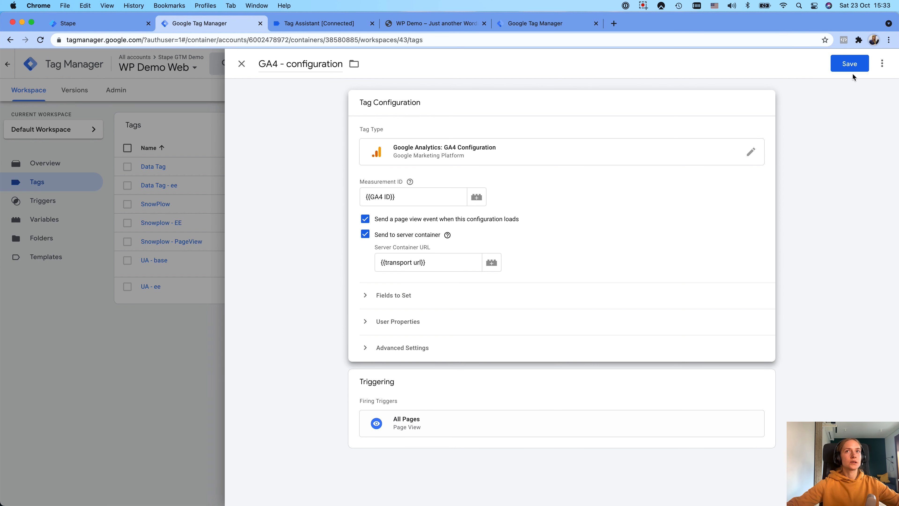
{"action": "left_click", "coordinate": [846, 64]}
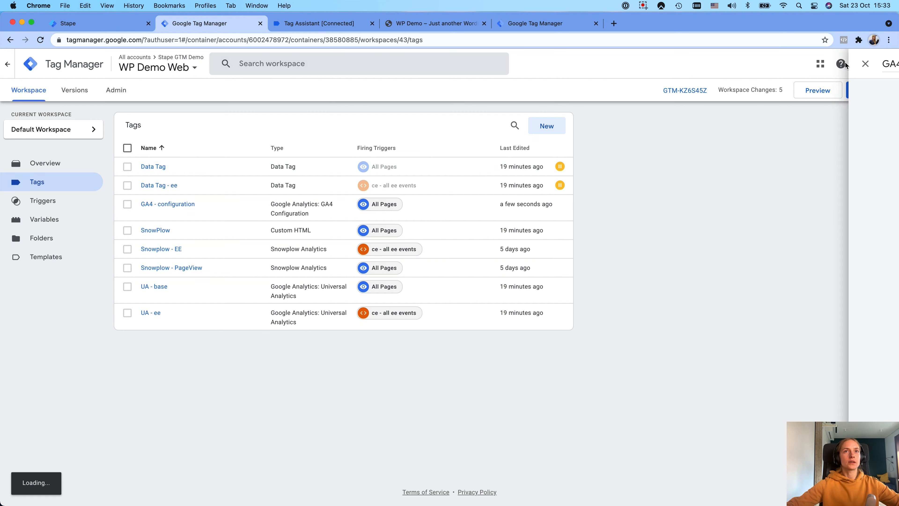
Step: Create another tag in the WP Demo Web container and name it "GA4 - ee"
{"action": "left_click", "coordinate": [546, 125]}
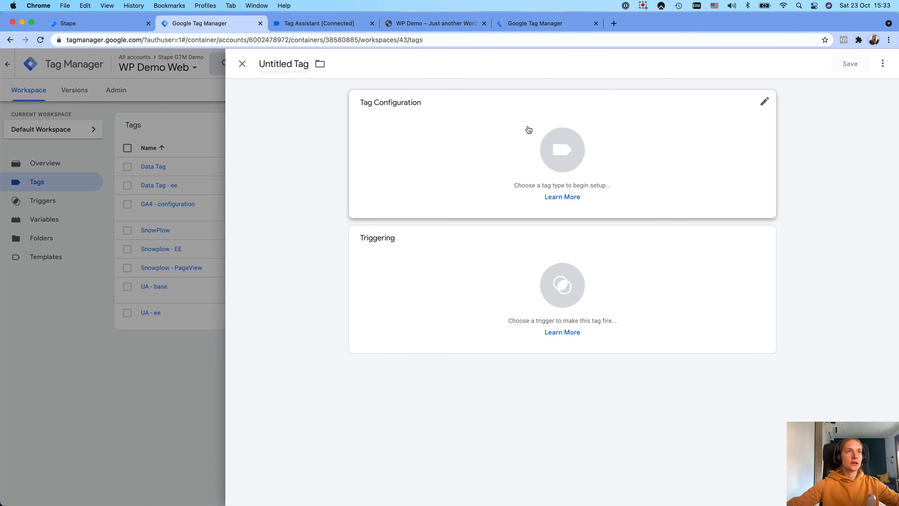
{"action": "left_click", "coordinate": [276, 65]}
{"action": "triple_click", "coordinate": [287, 64]}
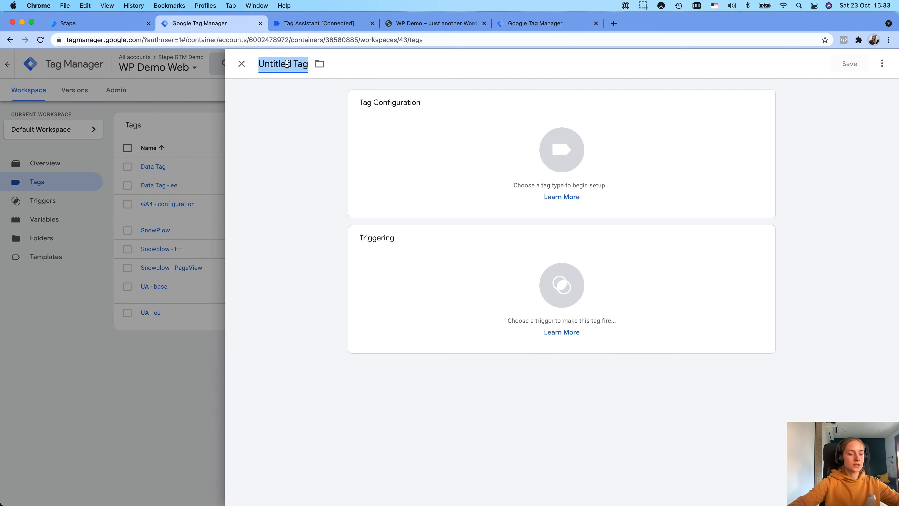
{"action": "type", "text": "GA"}
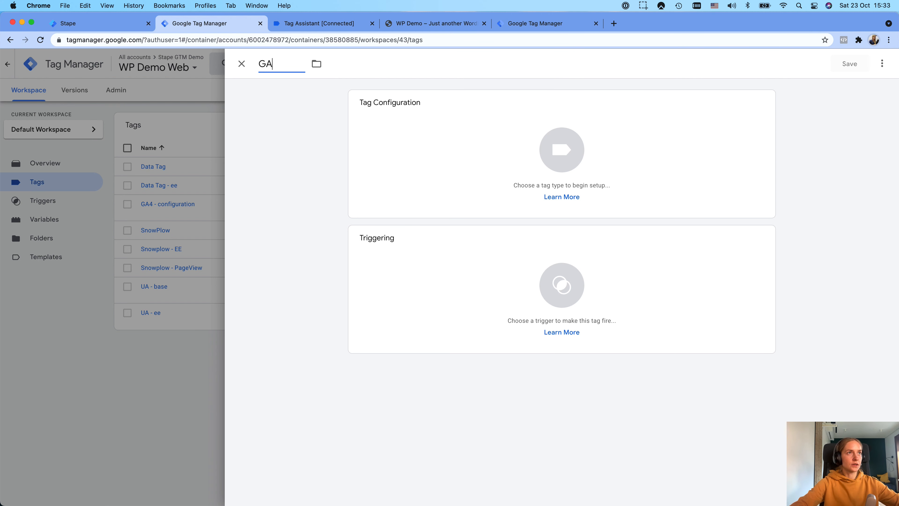
{"action": "type", "text": "4 - ee"}
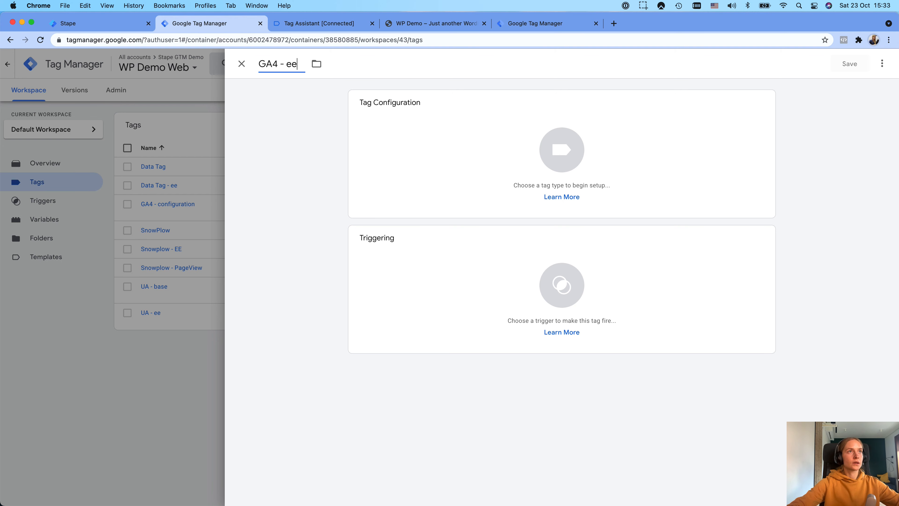
Step: Set the tag type to Google Analytics: GA4 Event and choose GA4 - configuration as its Configuration Tag
{"action": "left_click", "coordinate": [437, 150]}
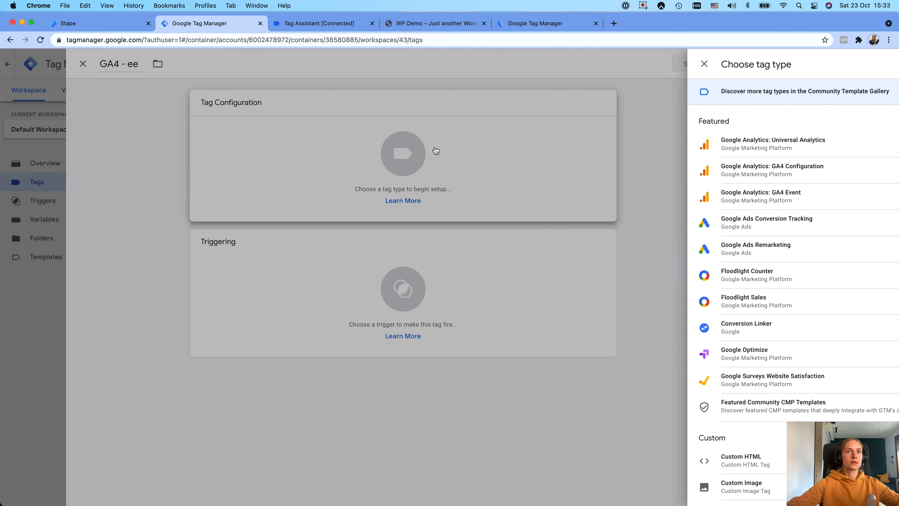
{"action": "left_click", "coordinate": [738, 195]}
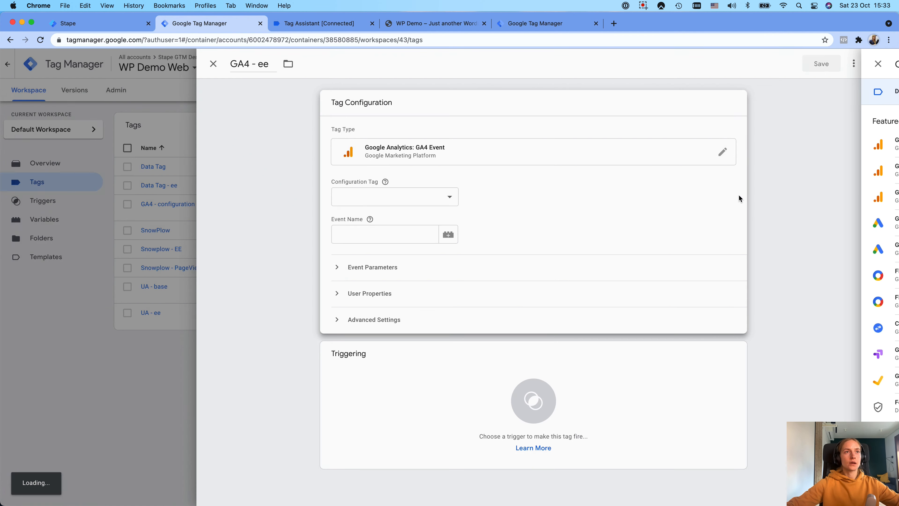
{"action": "left_click", "coordinate": [424, 200]}
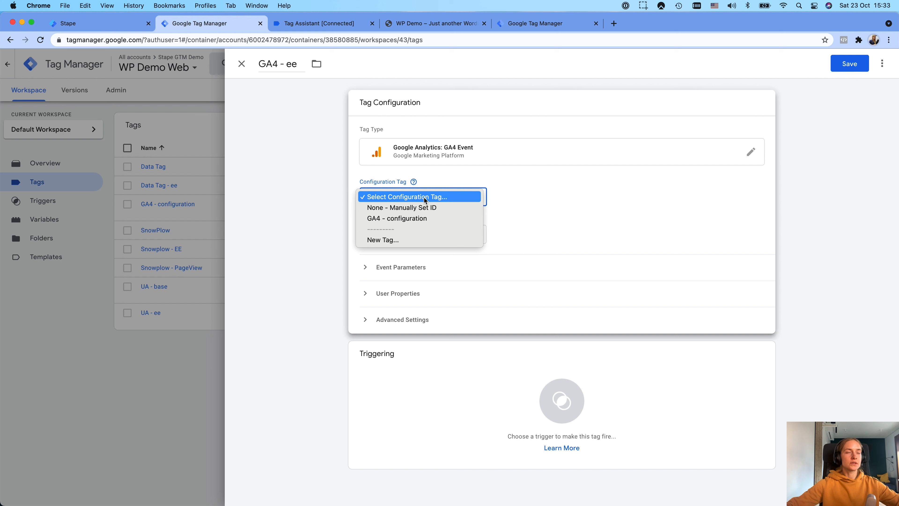
{"action": "left_click", "coordinate": [416, 218]}
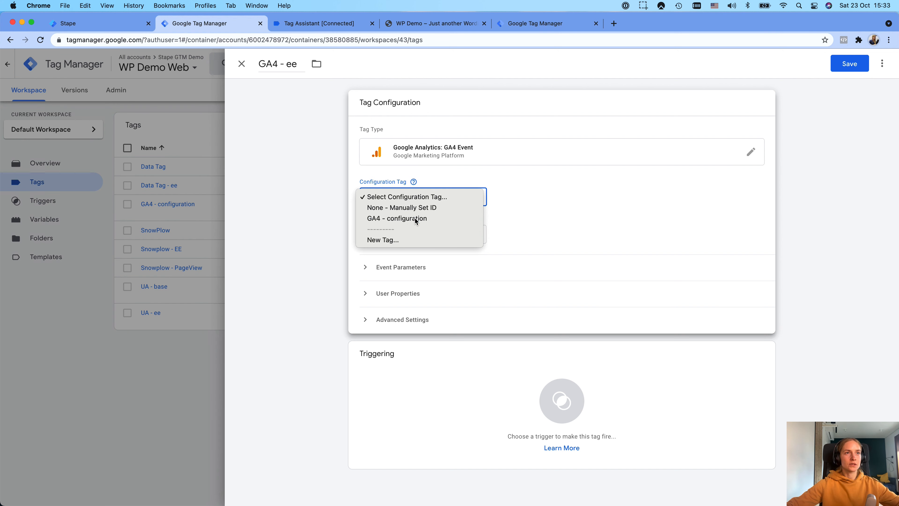
{"action": "left_click", "coordinate": [399, 219]}
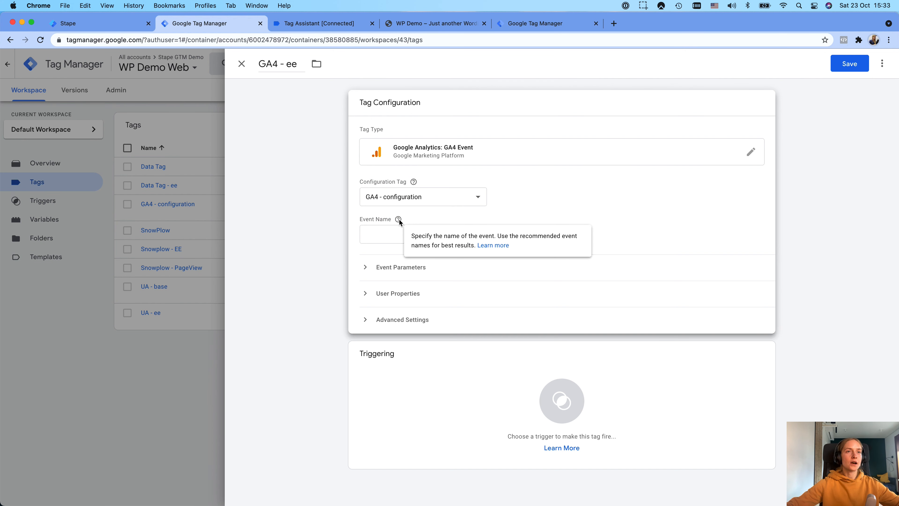
Step: Use the {{UA to GA4 event}} variable as the Event Name of the GA4 - ee tag
{"action": "left_click", "coordinate": [379, 237]}
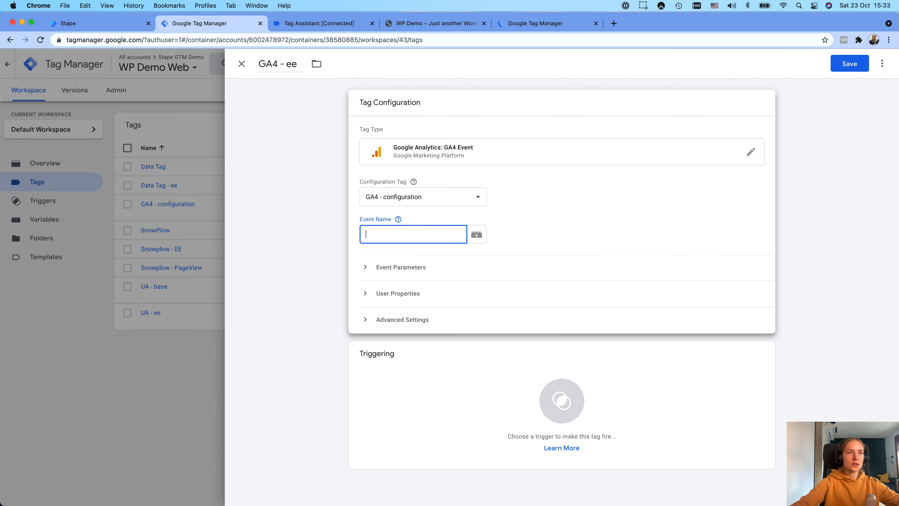
{"action": "type", "text": "{{eve"}
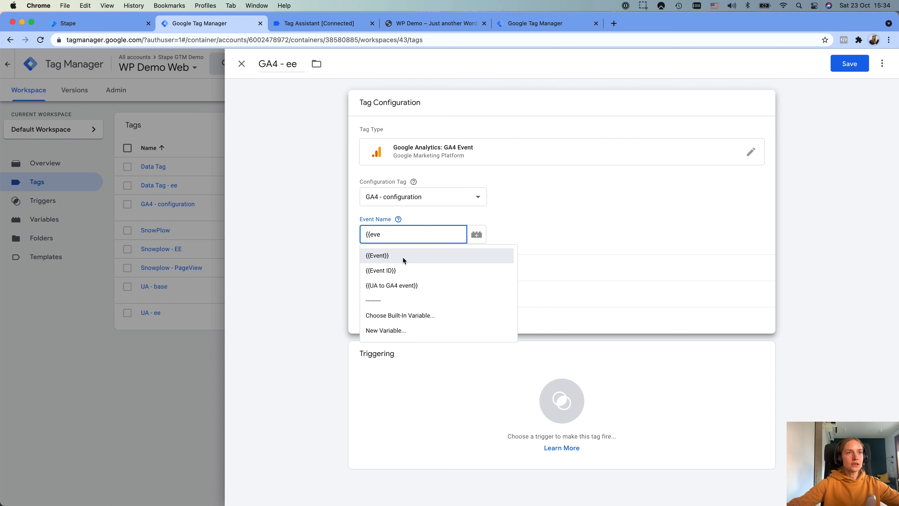
{"action": "left_click", "coordinate": [385, 288]}
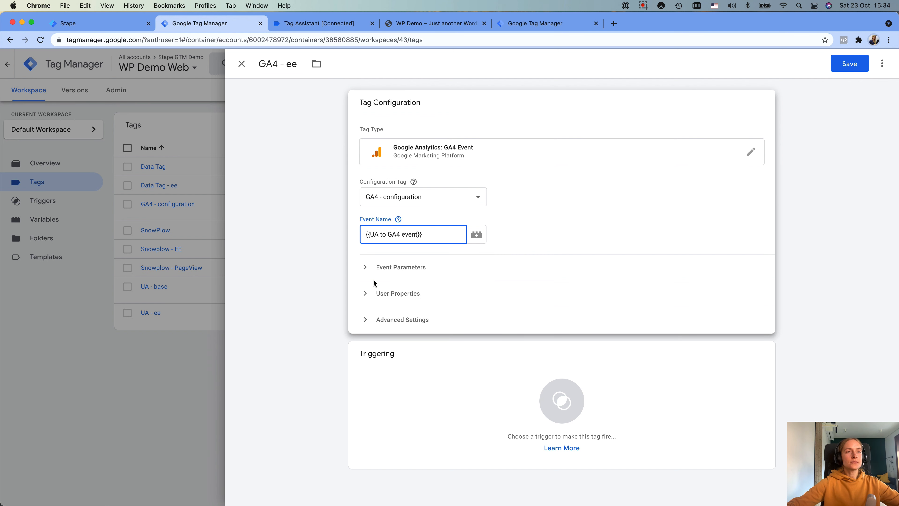
{"action": "left_click", "coordinate": [523, 393]}
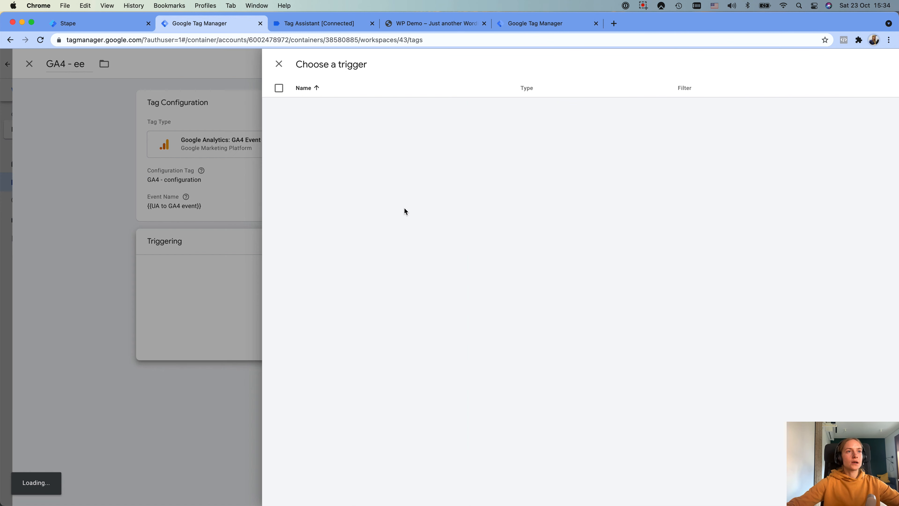
{"action": "left_click", "coordinate": [241, 65]}
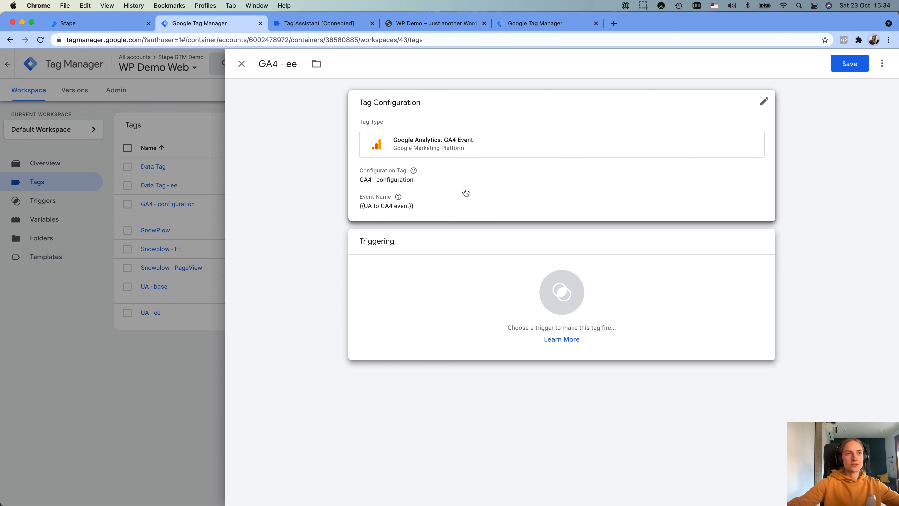
{"action": "left_click", "coordinate": [466, 191]}
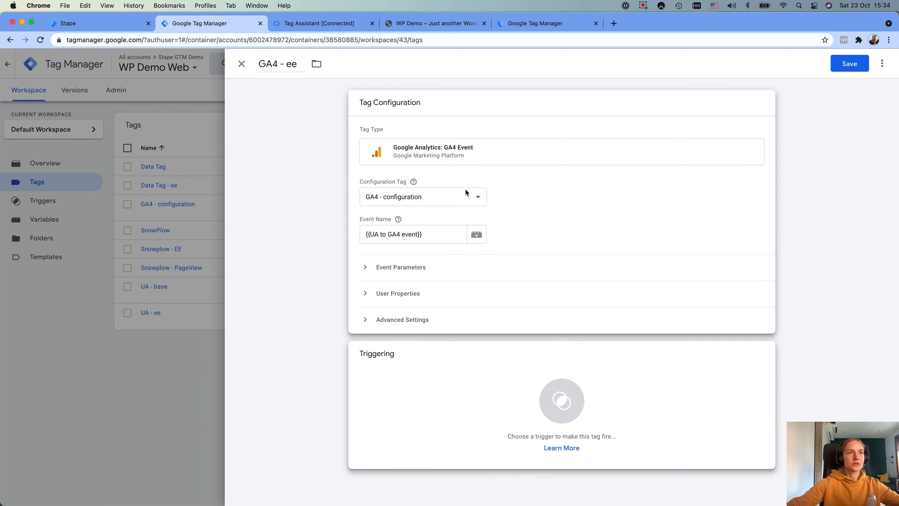
Step: Add an empty row to the Event Parameters of the GA4 - ee tag
{"action": "left_click", "coordinate": [363, 269]}
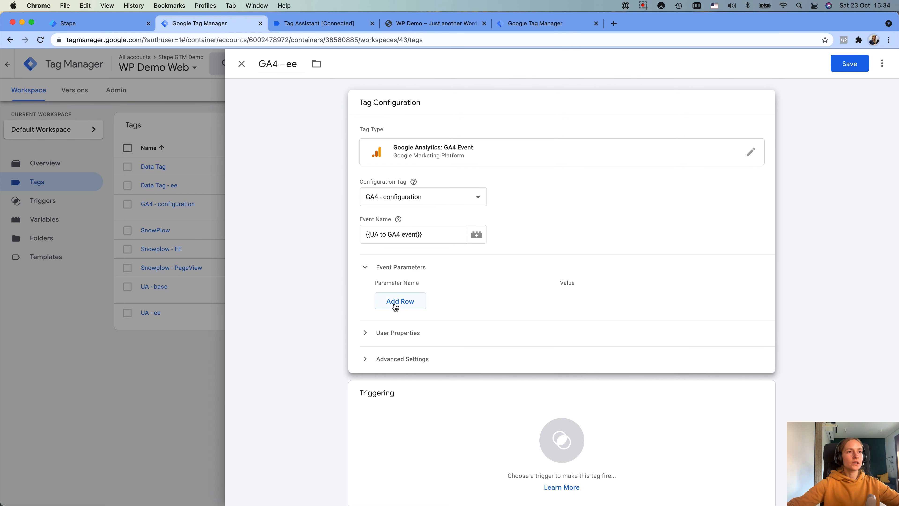
{"action": "left_click", "coordinate": [381, 305]}
{"action": "left_click", "coordinate": [382, 297]}
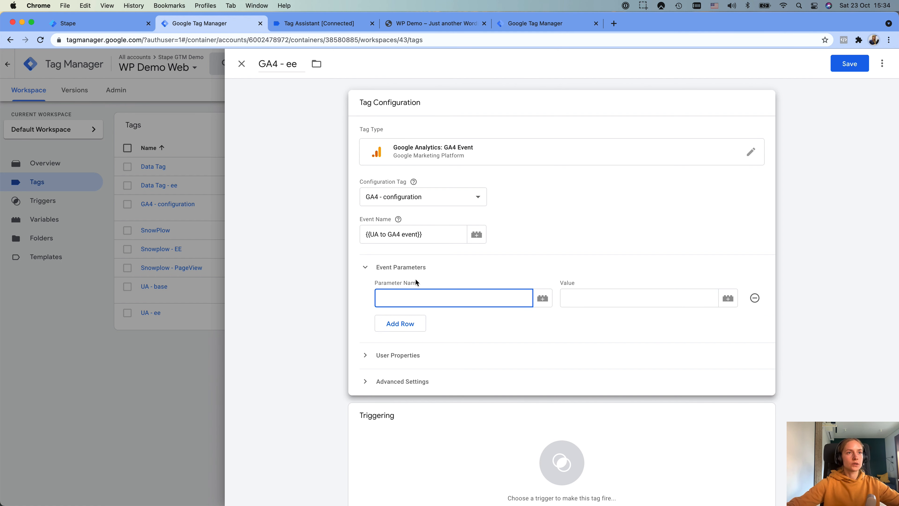
{"action": "left_click", "coordinate": [364, 267]}
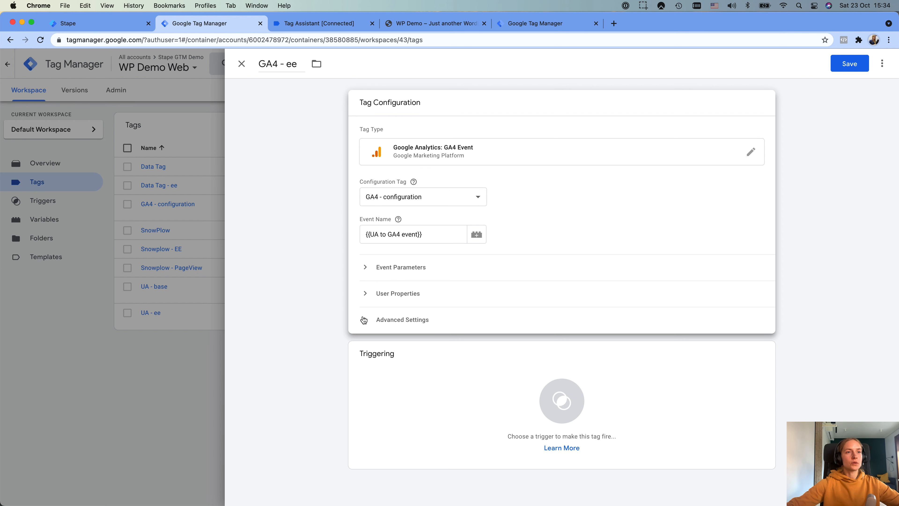
{"action": "left_click", "coordinate": [366, 325]}
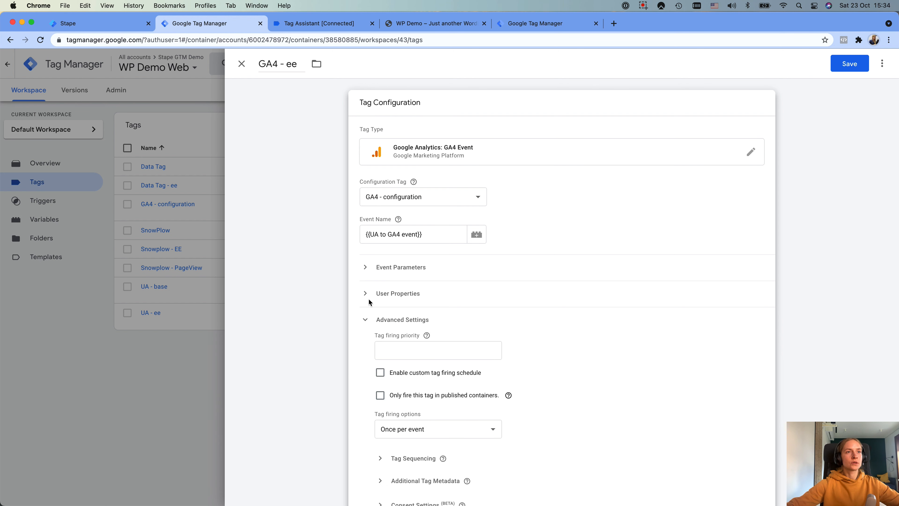
{"action": "left_click", "coordinate": [366, 288]}
{"action": "left_click", "coordinate": [366, 288]}
{"action": "left_click", "coordinate": [366, 269]}
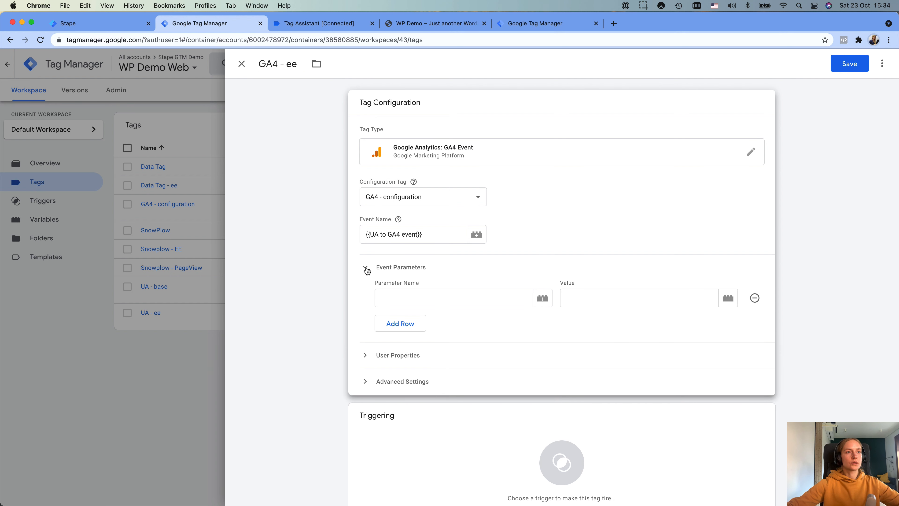
{"action": "scroll", "coordinate": [366, 270], "scroll_direction": "down", "scroll_amount": 2}
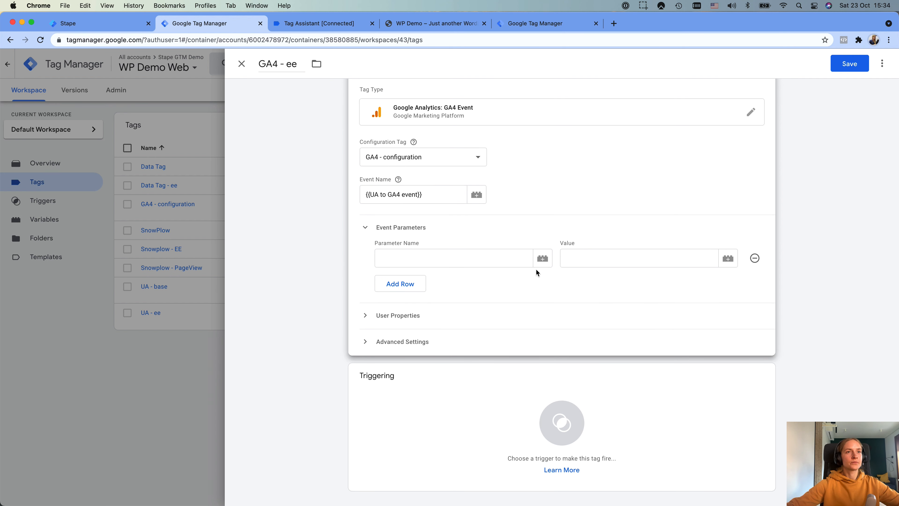
{"action": "left_click", "coordinate": [645, 9]}
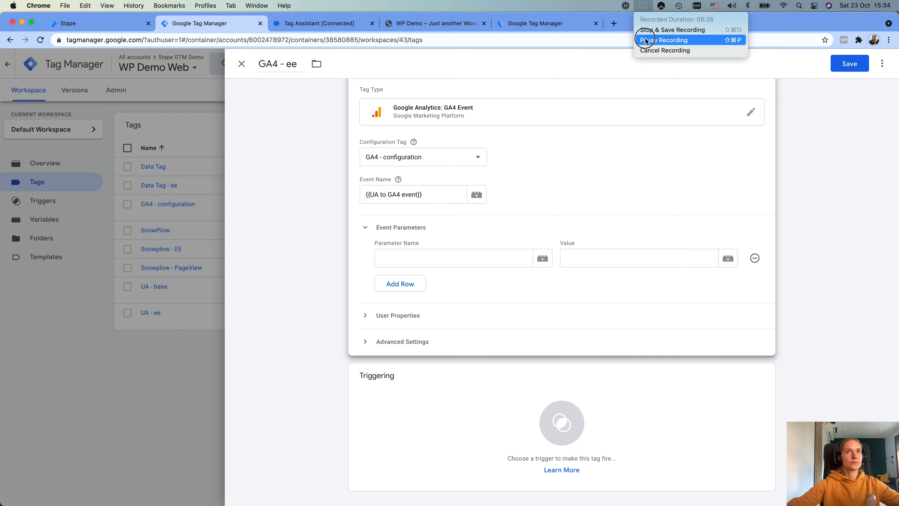
{"action": "left_click", "coordinate": [672, 38]}
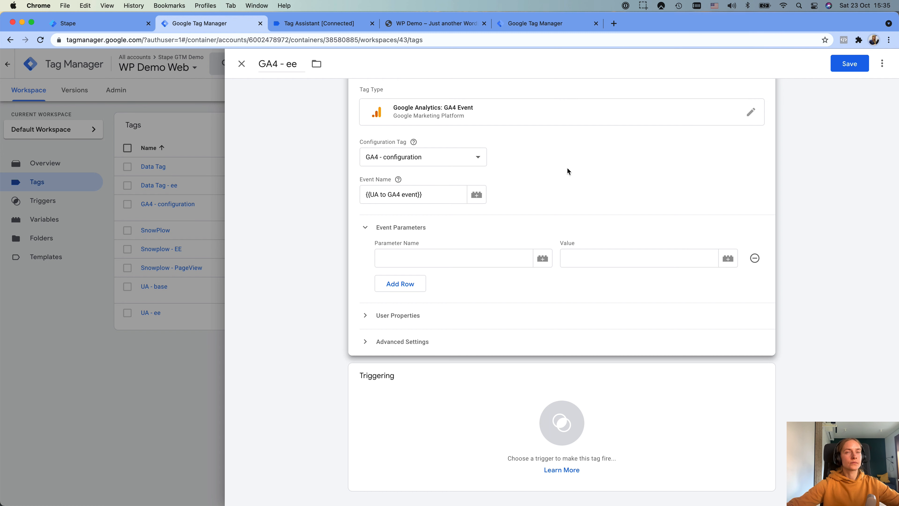
Step: Fill the empty event parameter row with the name "items" and the value {{UA to GA4 items}}
{"action": "left_click", "coordinate": [398, 259]}
{"action": "type", "text": "item"}
{"action": "key", "text": "BackSpace"}
{"action": "type", "text": "ms"}
{"action": "left_click", "coordinate": [596, 254]}
{"action": "type", "text": "{{"}
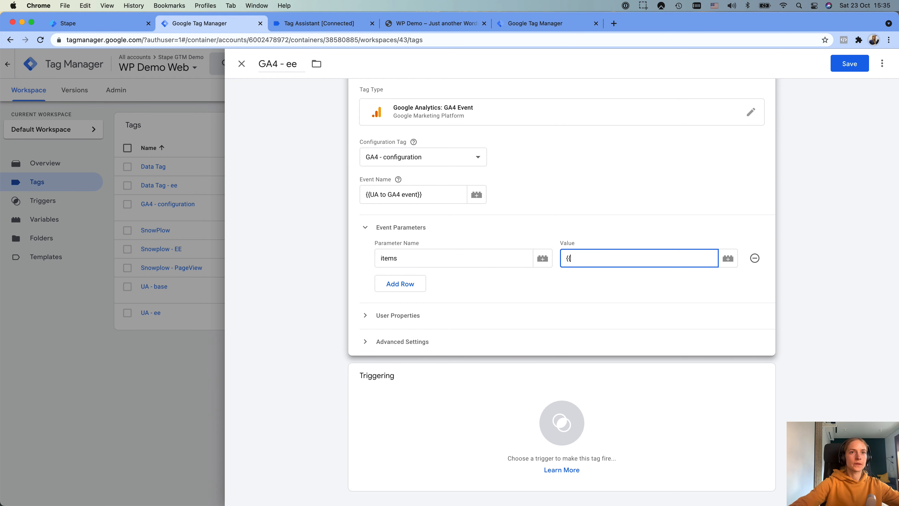
{"action": "scroll", "coordinate": [597, 317], "scroll_direction": "down", "scroll_amount": 8}
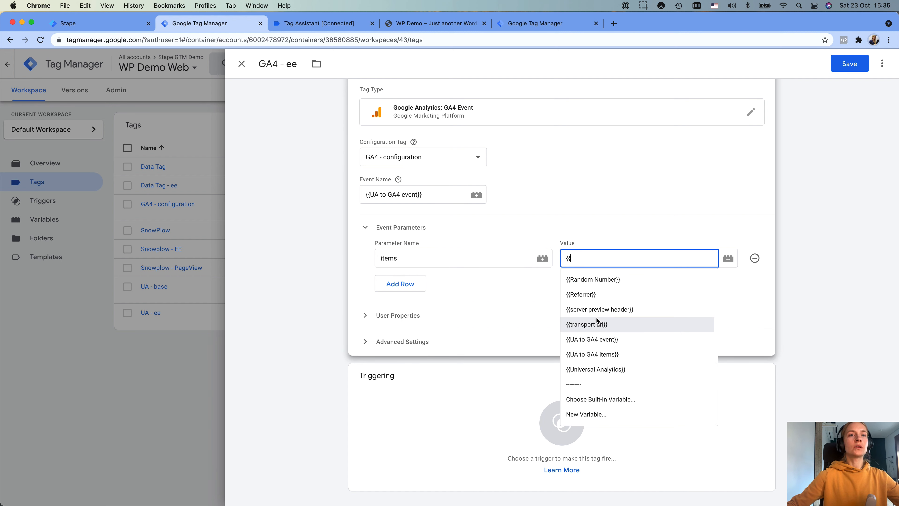
{"action": "left_click", "coordinate": [636, 354]}
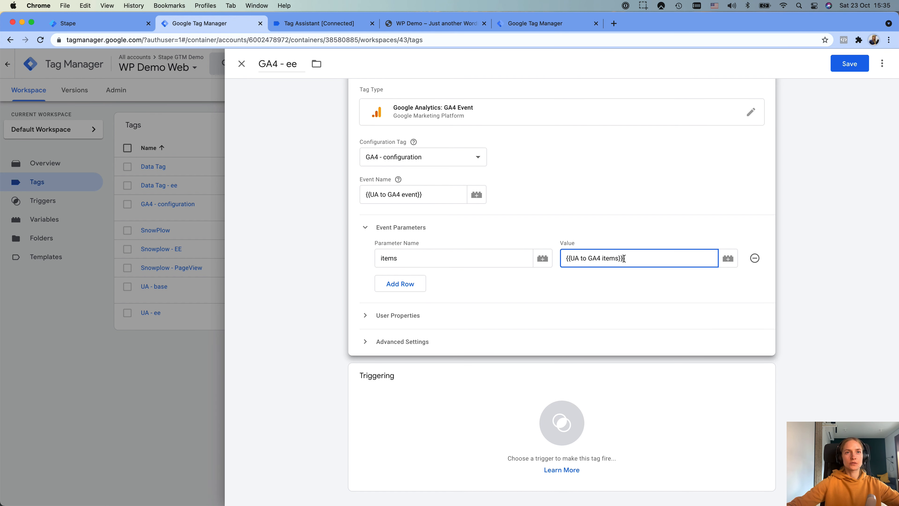
Step: Assign the "ce - all ee events" trigger to the GA4 - ee tag and save the tag
{"action": "left_click", "coordinate": [548, 386]}
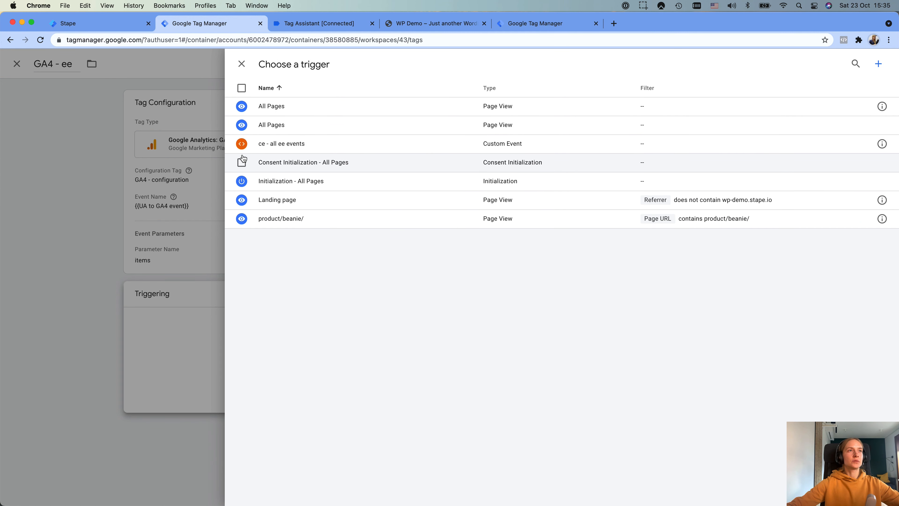
{"action": "left_click", "coordinate": [333, 144]}
{"action": "left_click", "coordinate": [848, 64]}
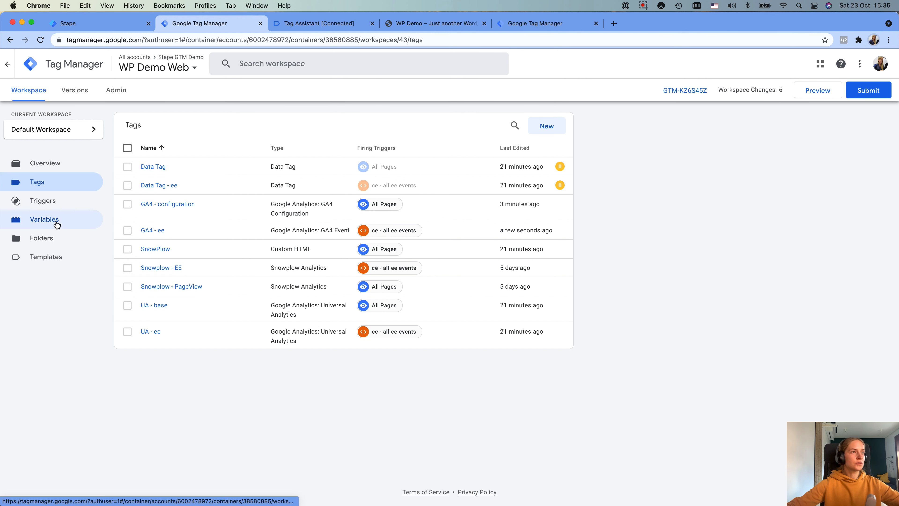
Step: Open the user-defined variable UA to GA4 event and inspect its EEC dataLayer Builder for GA4 variable type
{"action": "left_click", "coordinate": [57, 224]}
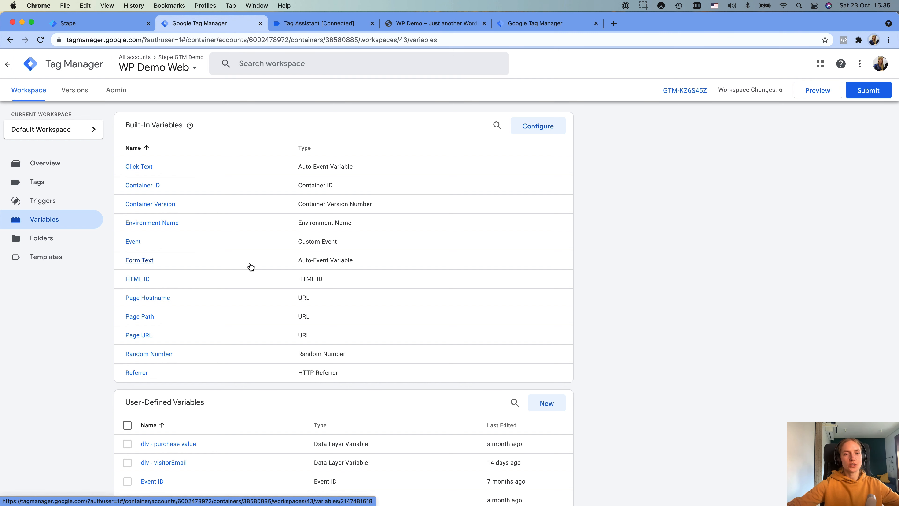
{"action": "scroll", "coordinate": [236, 263], "scroll_direction": "down", "scroll_amount": 3}
{"action": "scroll", "coordinate": [236, 262], "scroll_direction": "down", "scroll_amount": 2}
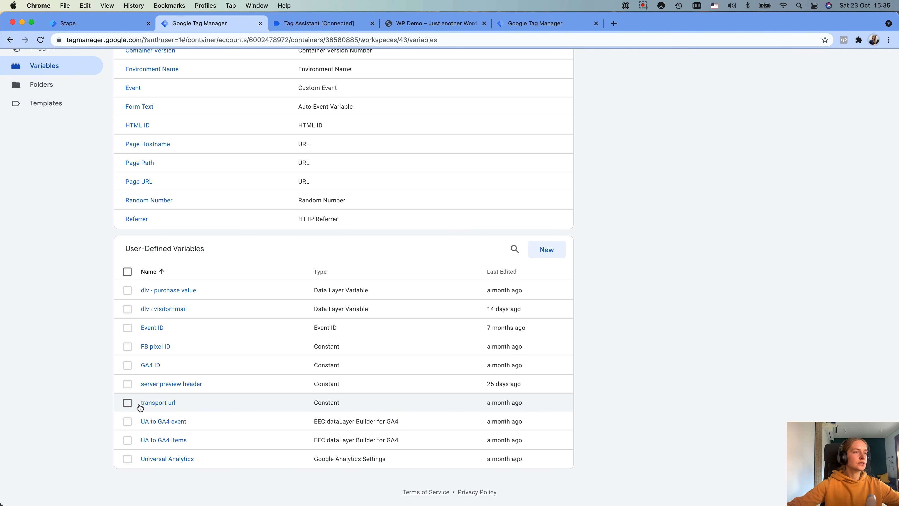
{"action": "left_click", "coordinate": [171, 423]}
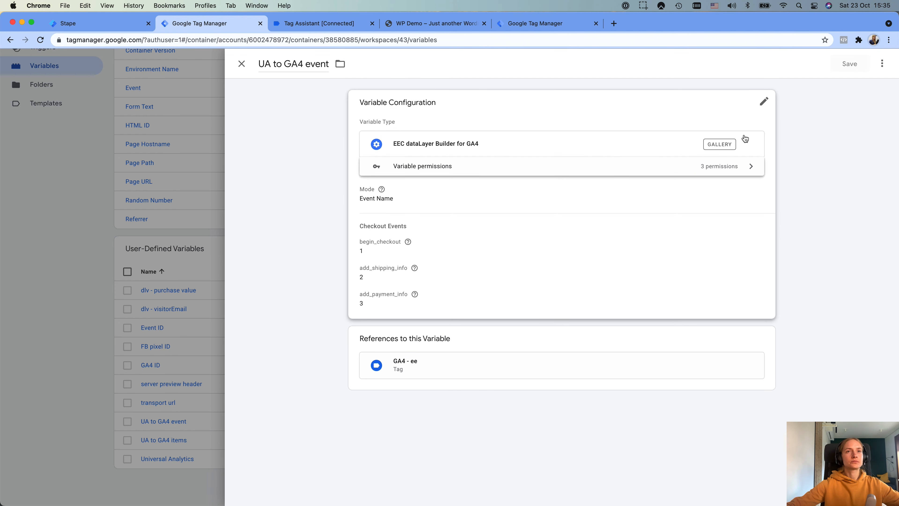
{"action": "left_click", "coordinate": [584, 158]}
{"action": "left_click", "coordinate": [649, 152]}
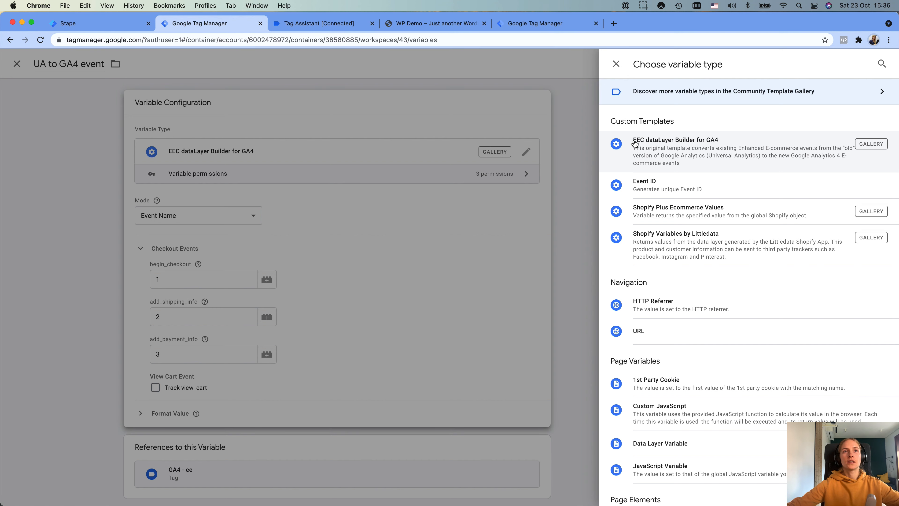
{"action": "left_click_drag", "start_coordinate": [633, 141], "coordinate": [725, 141]}
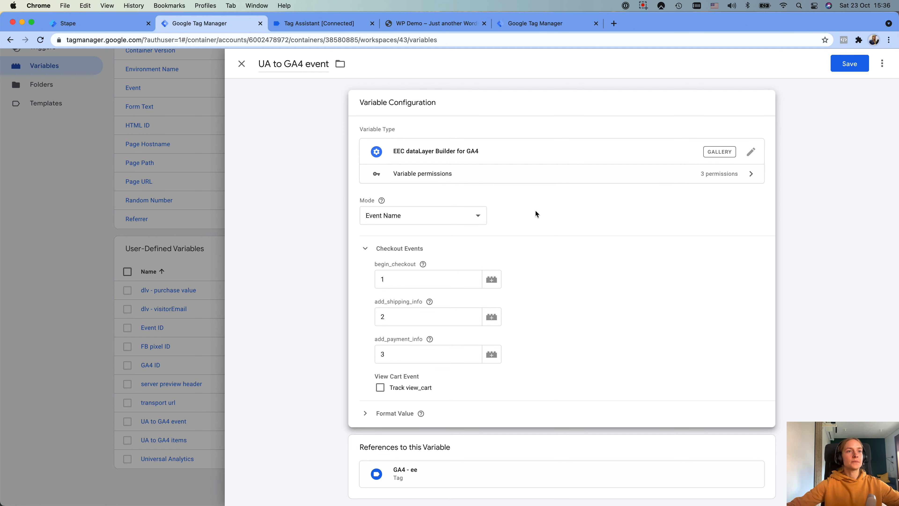
Step: Check the Mode options of the UA to GA4 event variable and close it without saving
{"action": "scroll", "coordinate": [526, 223], "scroll_direction": "down", "scroll_amount": 1}
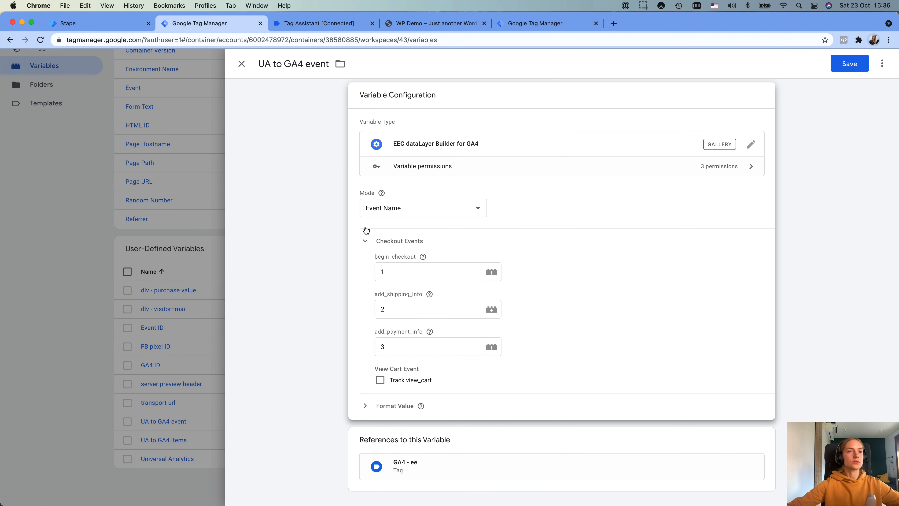
{"action": "left_click", "coordinate": [429, 209]}
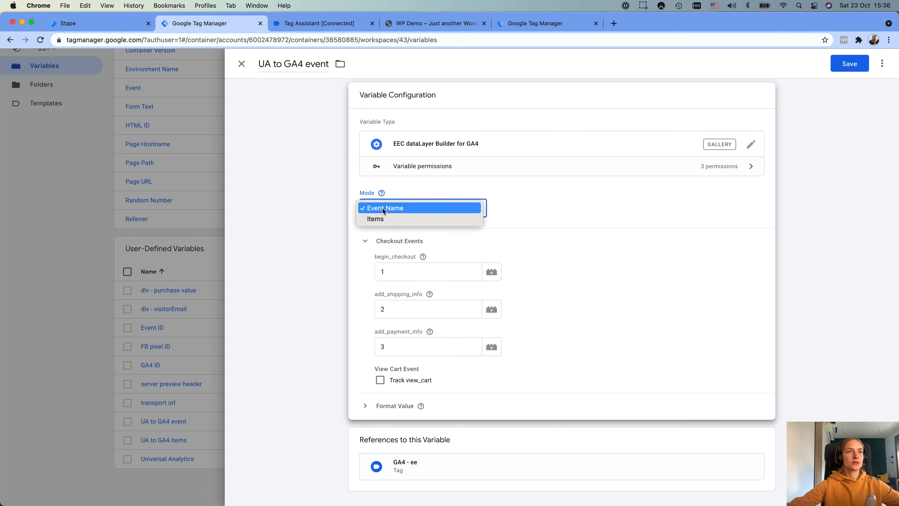
{"action": "left_click", "coordinate": [242, 63]}
{"action": "left_click", "coordinate": [241, 63]}
{"action": "left_click", "coordinate": [537, 173]}
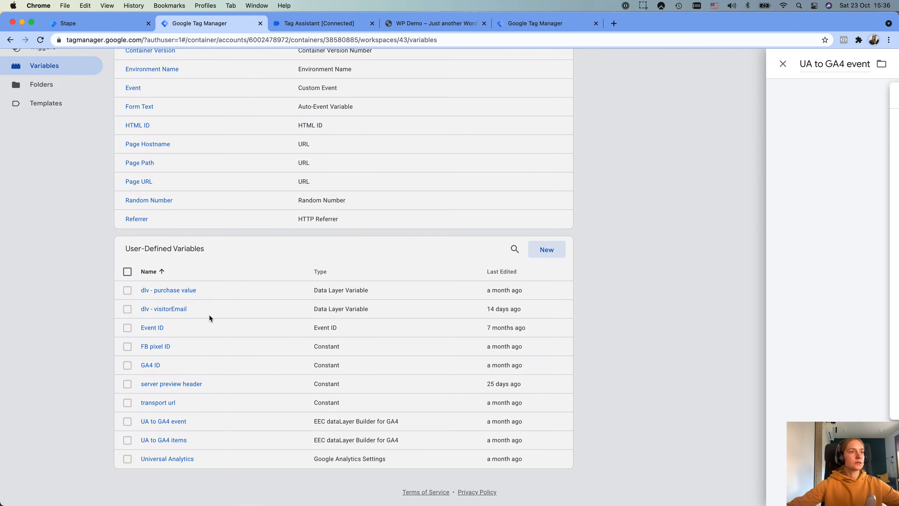
Step: Open the UA to GA4 items variable and inspect which template its variable type uses
{"action": "left_click", "coordinate": [164, 440]}
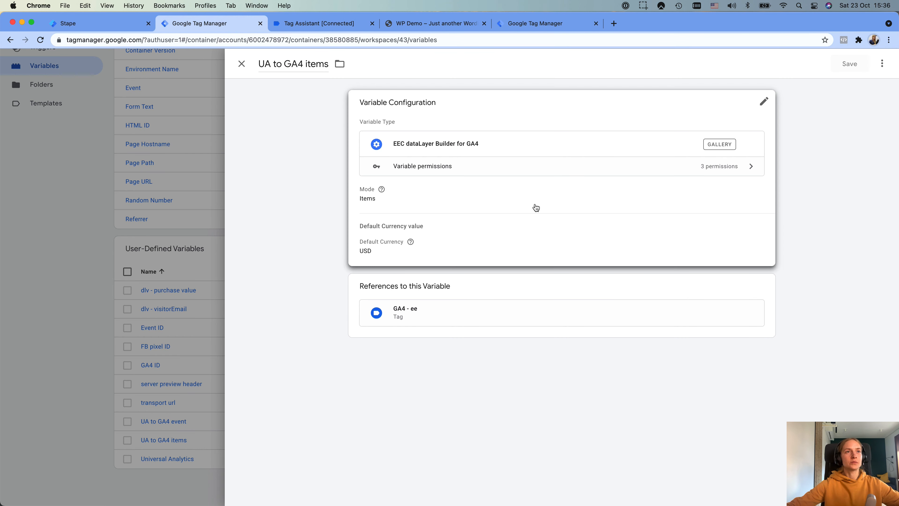
{"action": "left_click", "coordinate": [536, 208]}
{"action": "left_click", "coordinate": [613, 155]}
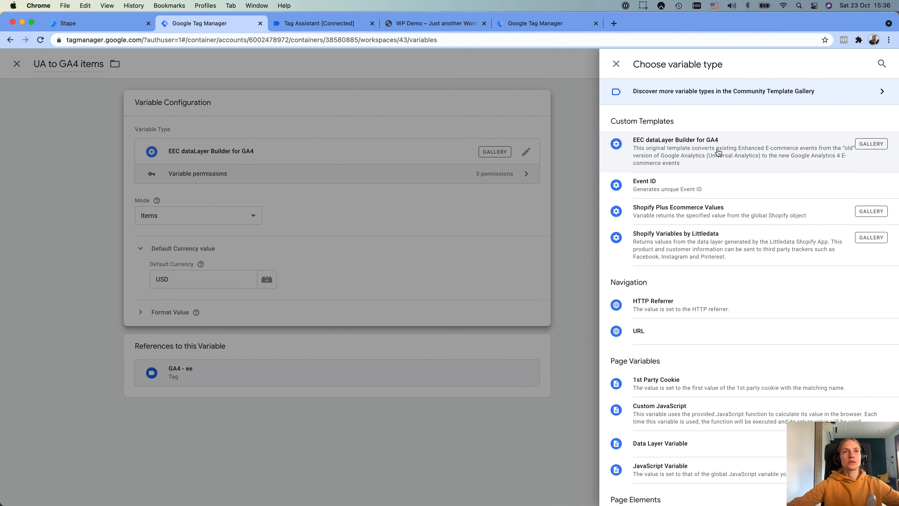
{"action": "left_click", "coordinate": [615, 64]}
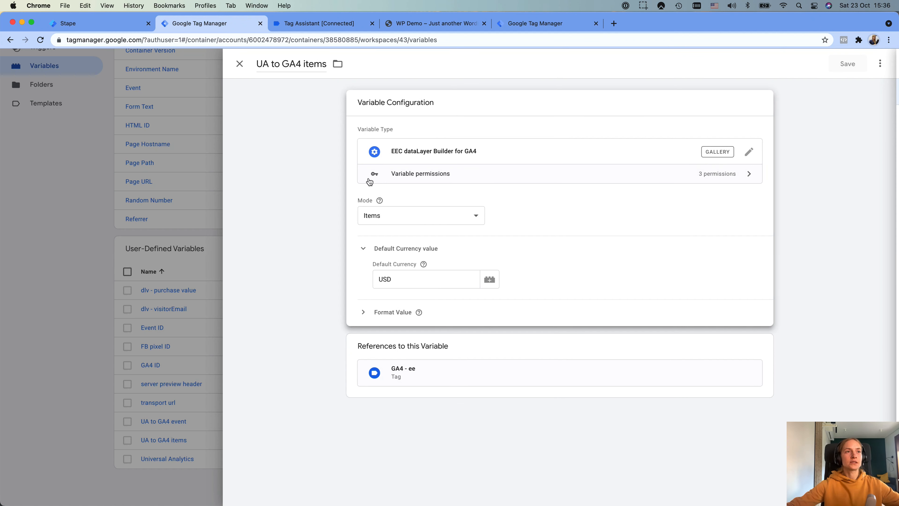
Step: Check the Mode options and Default Currency of the UA to GA4 items variable, then close it
{"action": "left_click", "coordinate": [427, 216]}
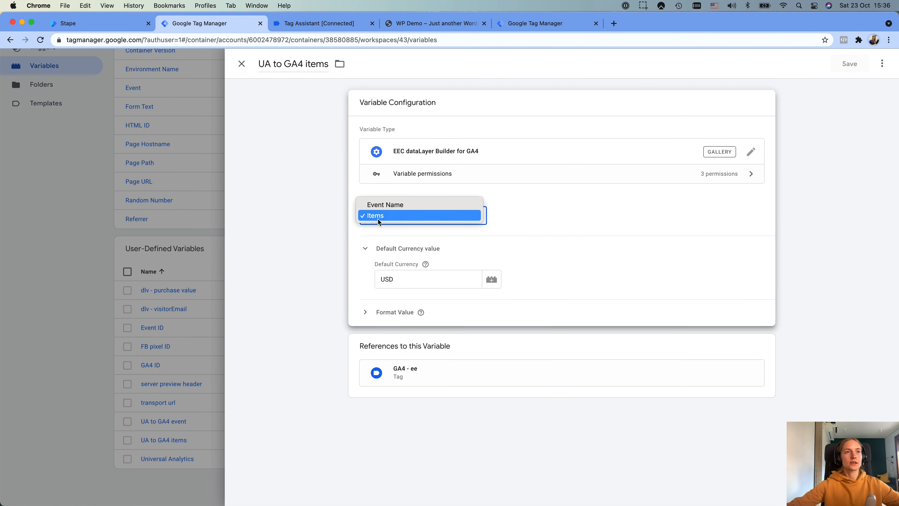
{"action": "left_click", "coordinate": [540, 241]}
{"action": "left_click", "coordinate": [402, 281]}
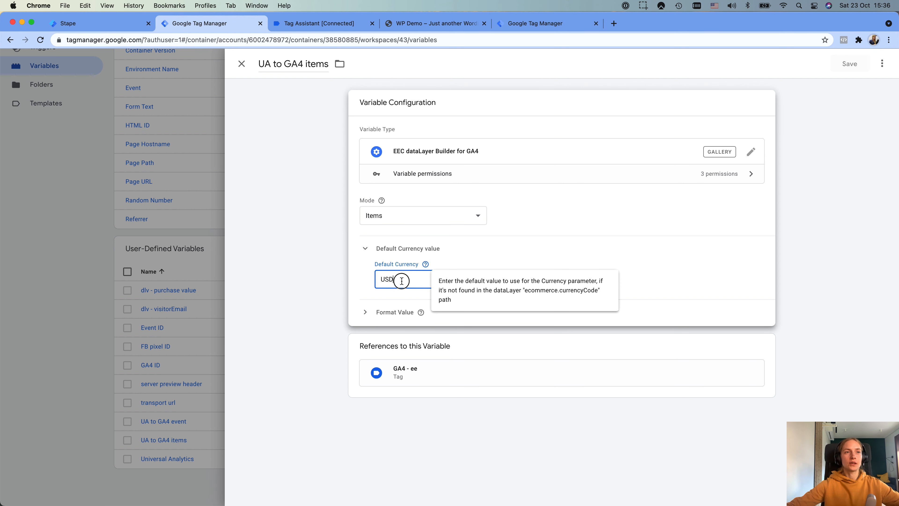
{"action": "double_click", "coordinate": [402, 280]}
{"action": "left_click", "coordinate": [240, 66]}
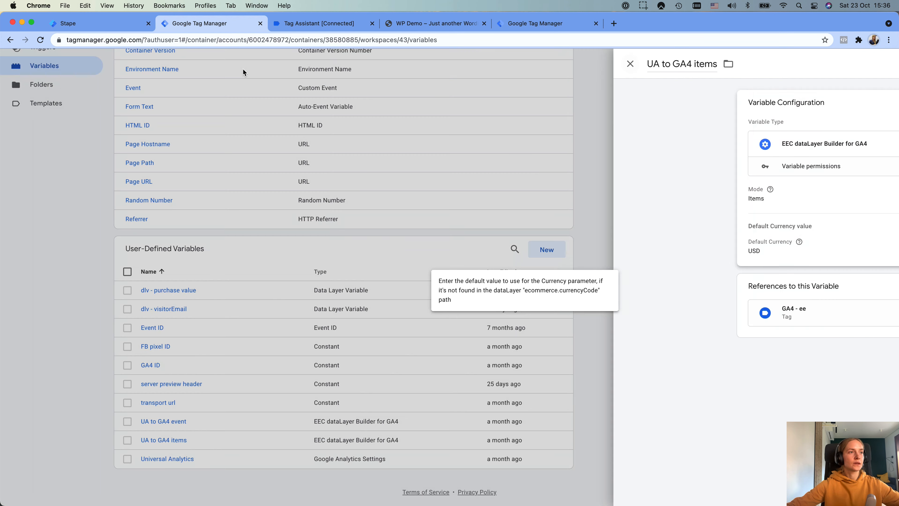
Step: Return to the tag list, inspect the trigger configuration of "ce - all ee events" and close it
{"action": "scroll", "coordinate": [66, 182], "scroll_direction": "up", "scroll_amount": 3}
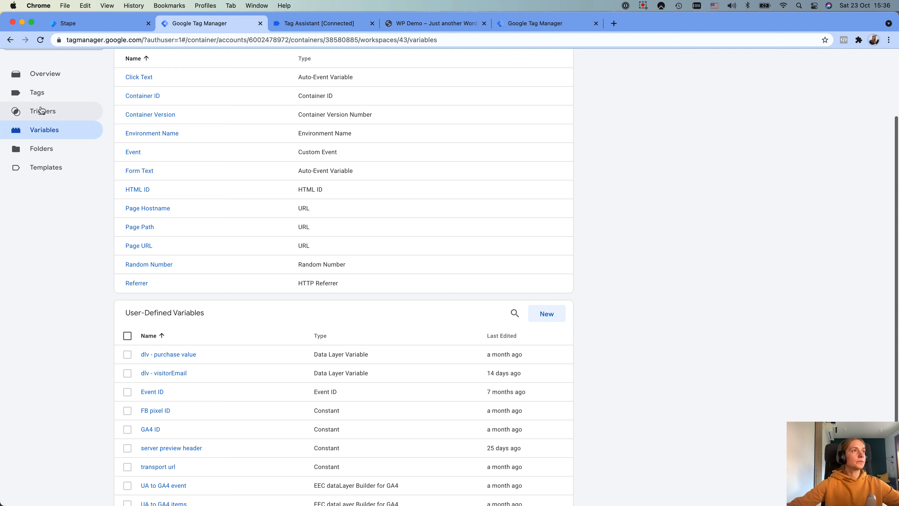
{"action": "left_click", "coordinate": [37, 94]}
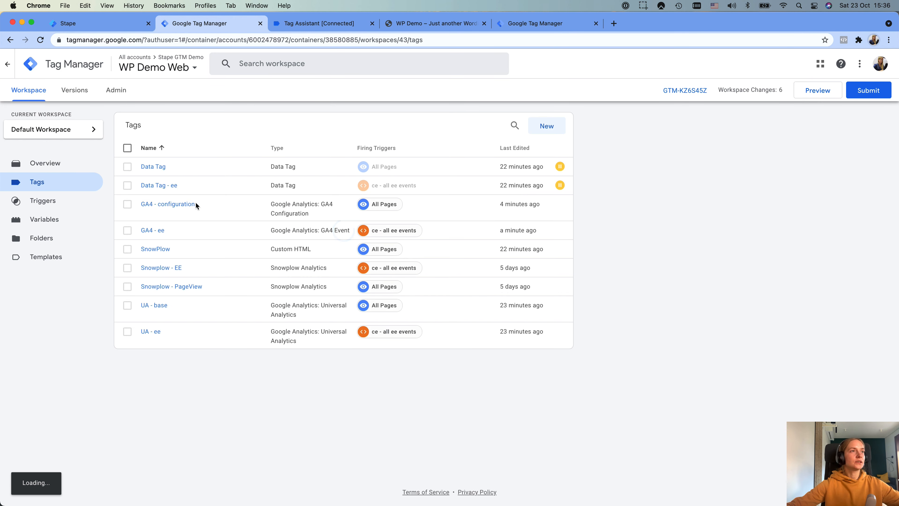
{"action": "left_click", "coordinate": [386, 231]}
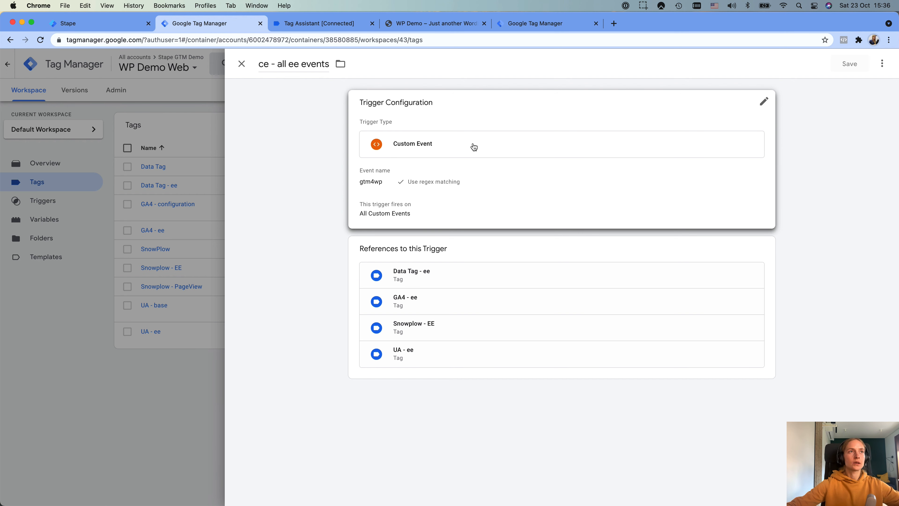
{"action": "left_click", "coordinate": [242, 64]}
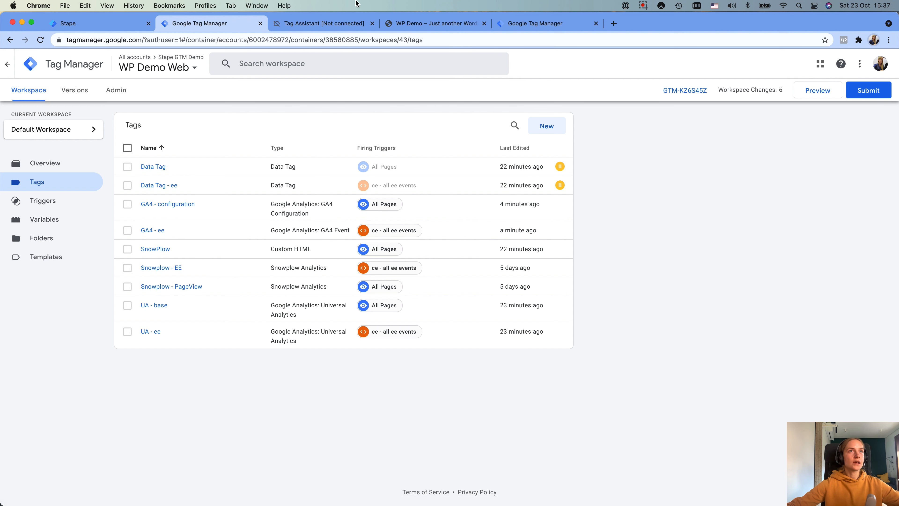
Step: Place the WP Demo Server container's browser tab beside the WP Demo Web one and show the server container's clients
{"action": "left_click_drag", "start_coordinate": [506, 24], "coordinate": [314, 27]}
{"action": "left_click", "coordinate": [39, 98]}
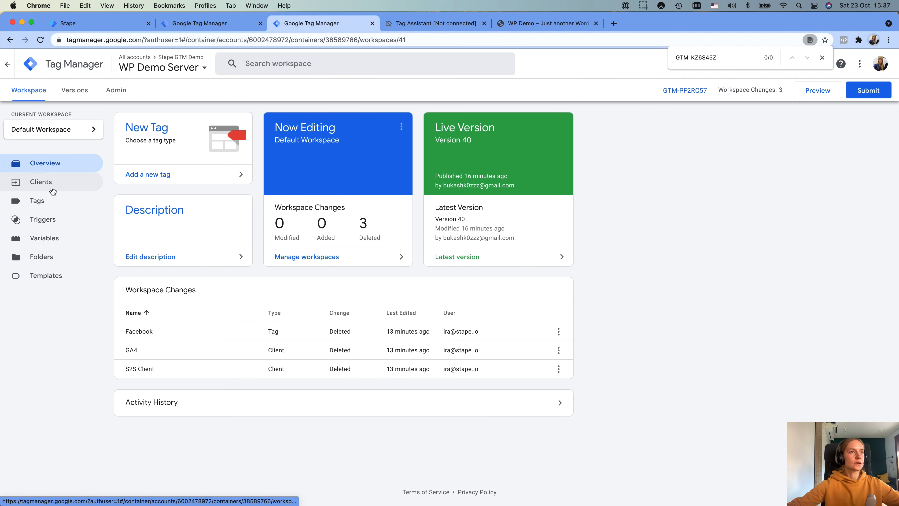
{"action": "left_click", "coordinate": [52, 189]}
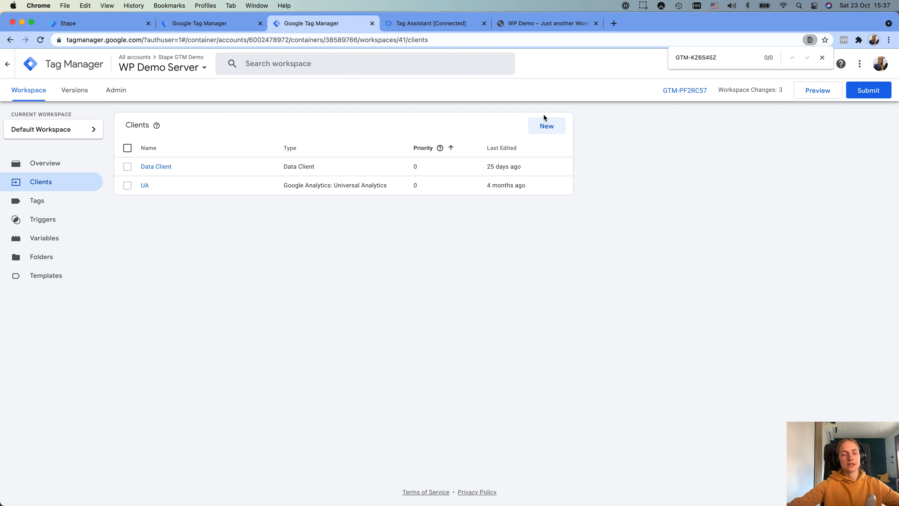
Step: Create a client named "GA4" of type Google Analytics: GA4 in the WP Demo Server container and save it
{"action": "left_click", "coordinate": [546, 132]}
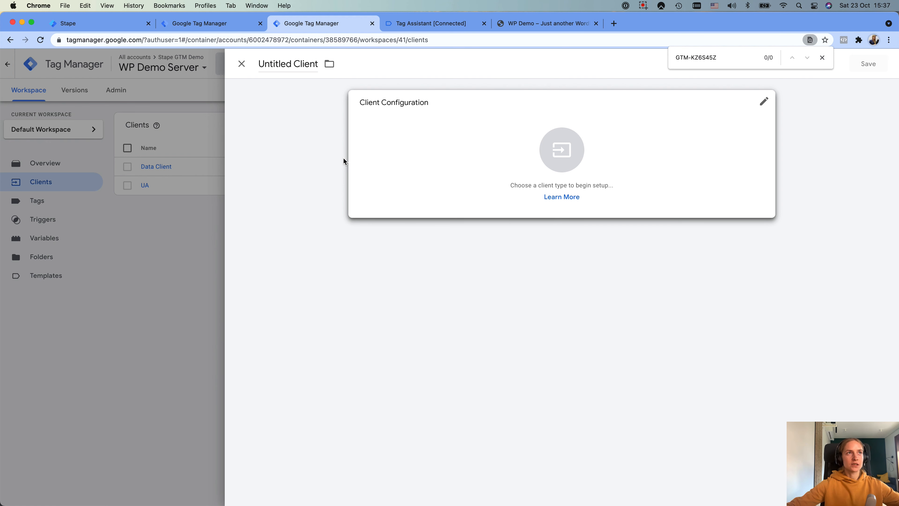
{"action": "left_click", "coordinate": [281, 64]}
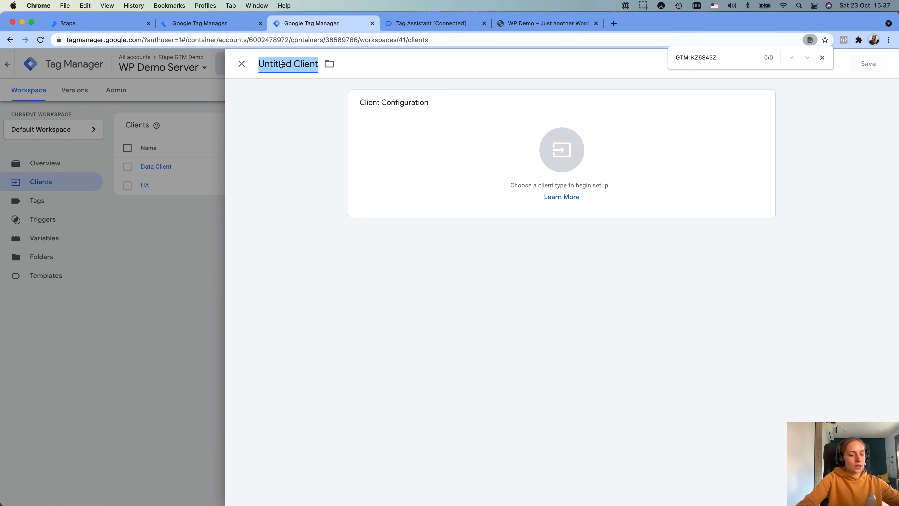
{"action": "type", "text": "GA4"}
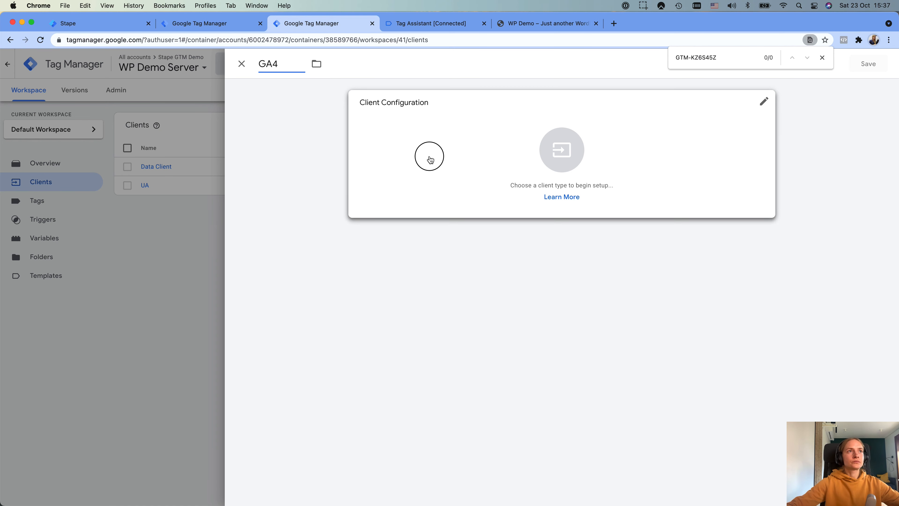
{"action": "left_click", "coordinate": [430, 159]}
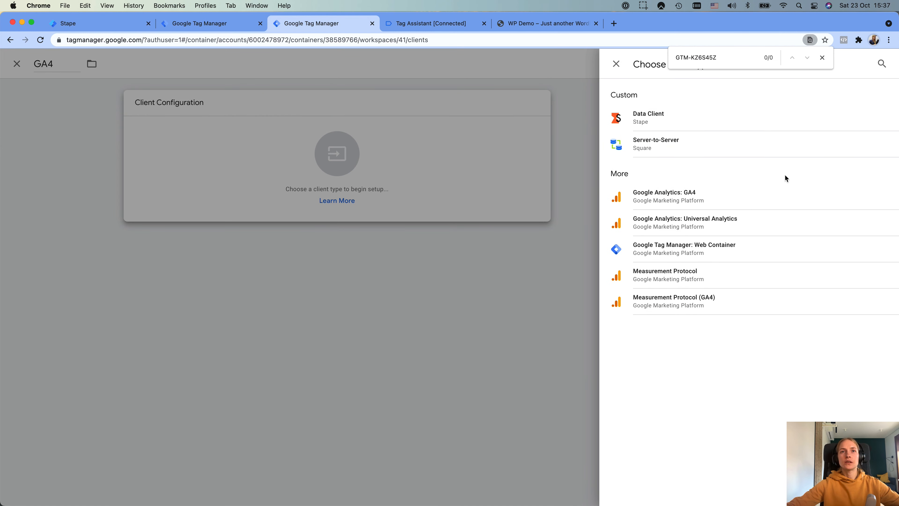
{"action": "left_click", "coordinate": [758, 198]}
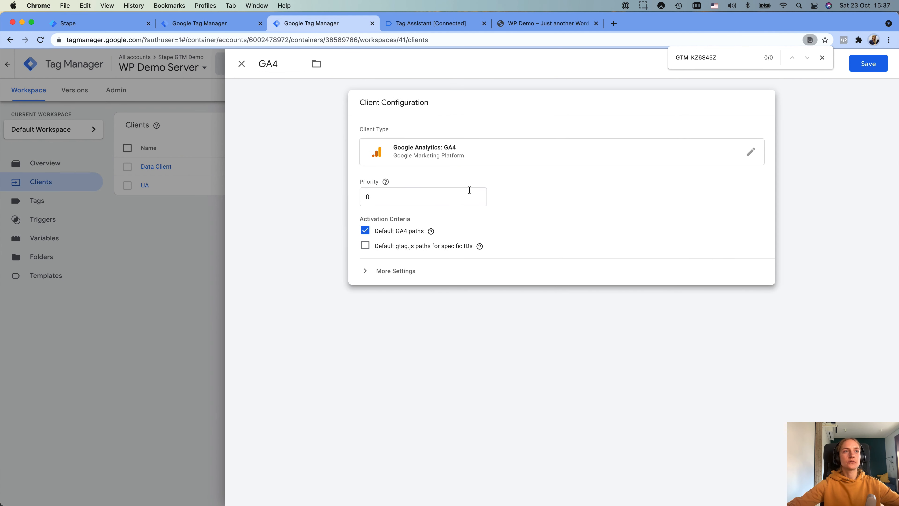
{"action": "left_click", "coordinate": [867, 63]}
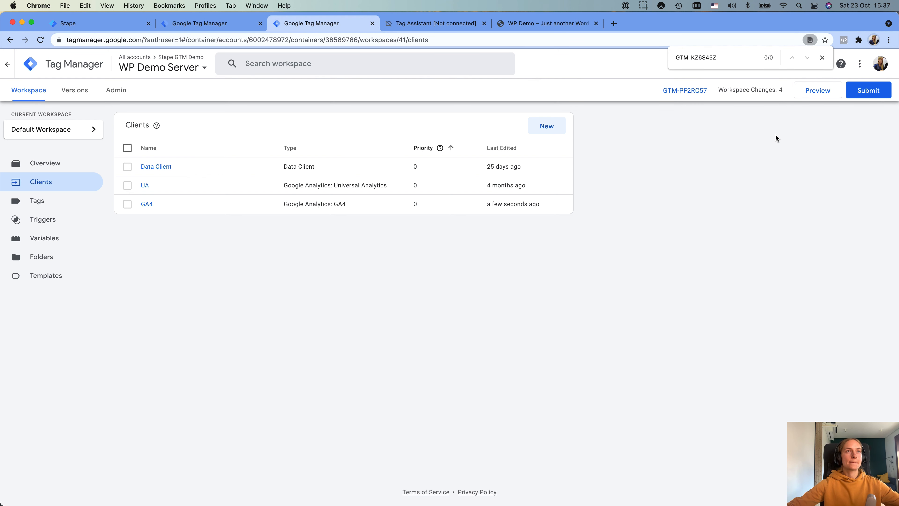
Step: Close the disconnected Tag Assistant session and return to the WP Demo Server container
{"action": "left_click", "coordinate": [468, 28]}
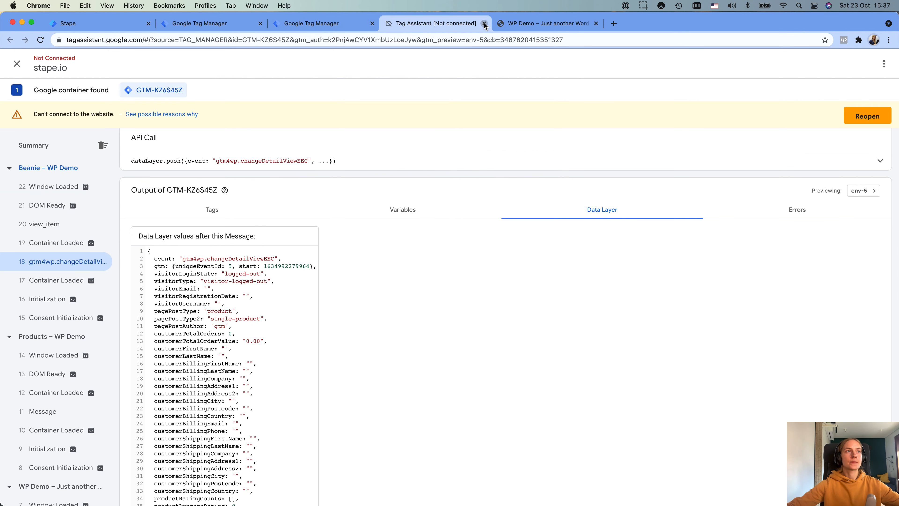
{"action": "left_click", "coordinate": [484, 23]}
{"action": "left_click", "coordinate": [324, 24]}
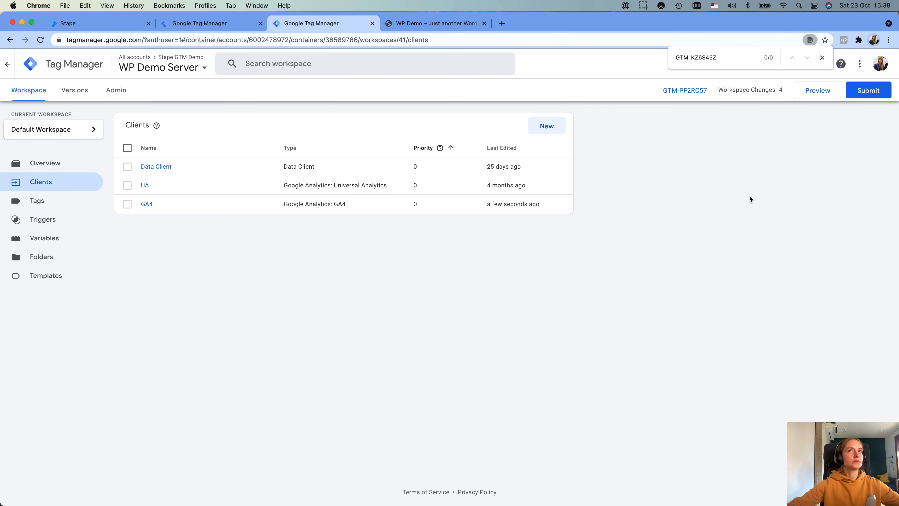
{"action": "left_click", "coordinate": [819, 94]}
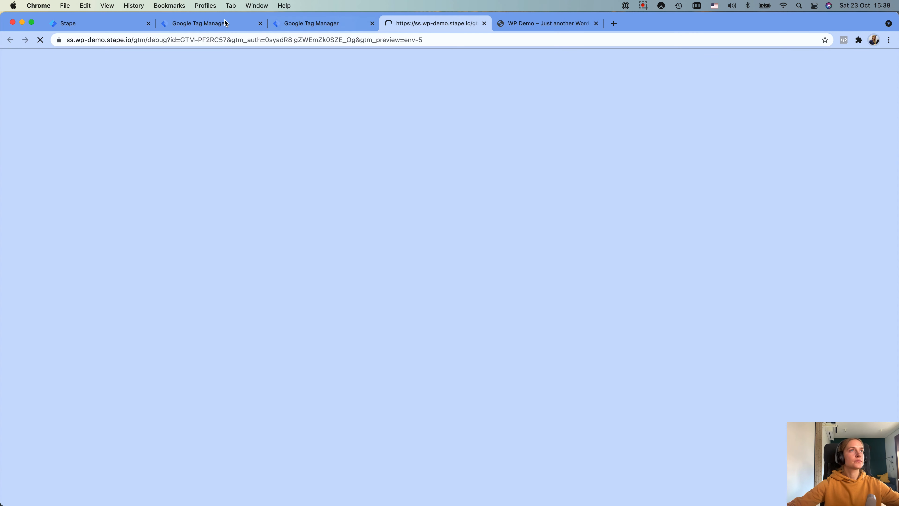
{"action": "left_click", "coordinate": [203, 24]}
{"action": "left_click", "coordinate": [807, 94]}
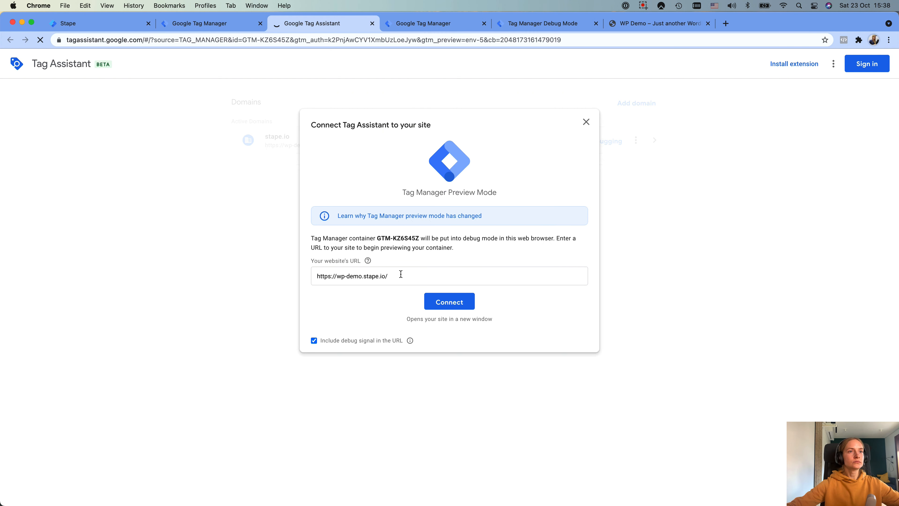
{"action": "left_click", "coordinate": [450, 301]}
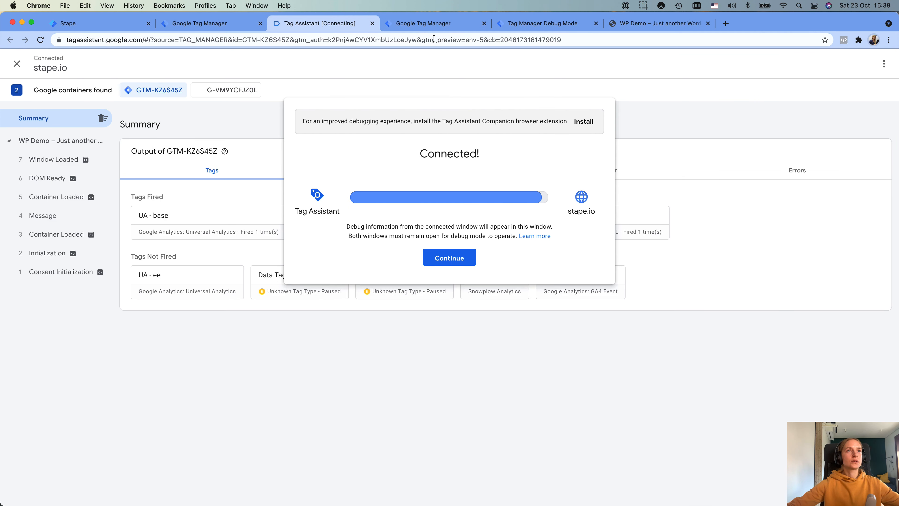
Step: Look over the server container's debug summary and the WP Demo site, and dismiss the connection notice in Tag Assistant
{"action": "left_click", "coordinate": [427, 23]}
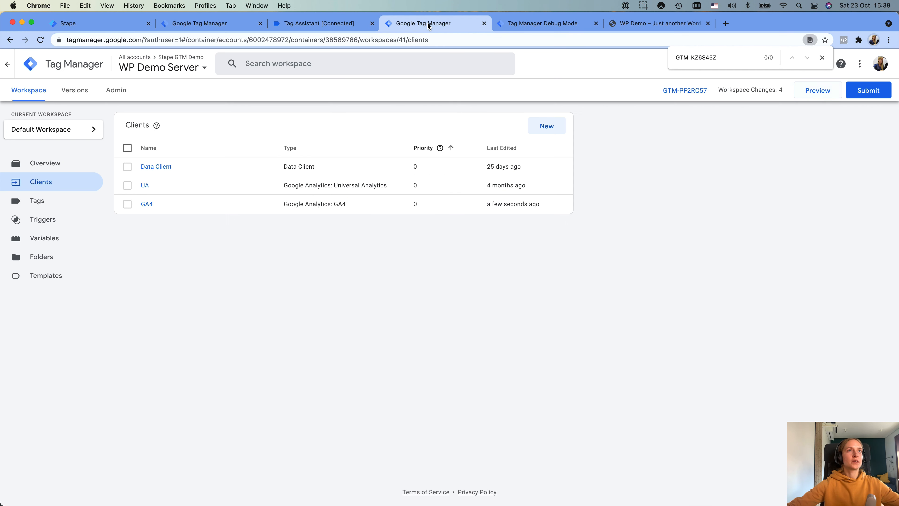
{"action": "left_click", "coordinate": [531, 23]}
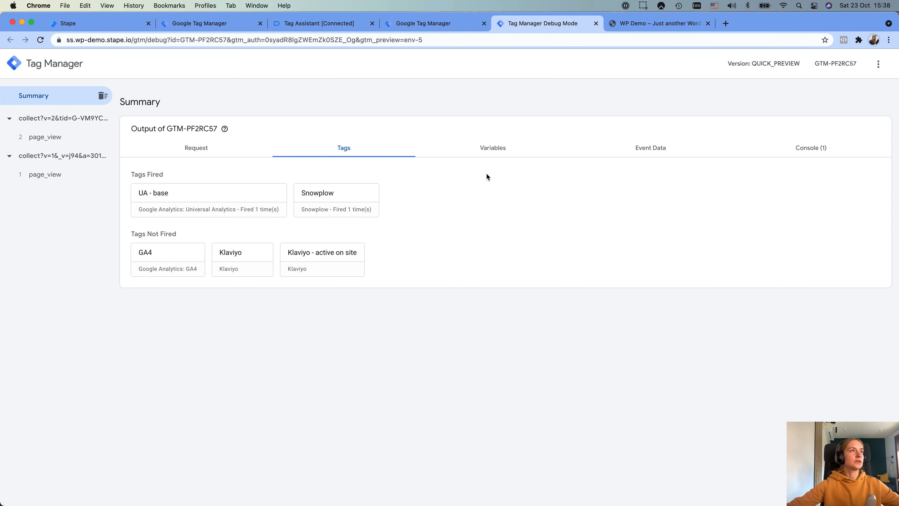
{"action": "key", "text": "ctrl+Right"}
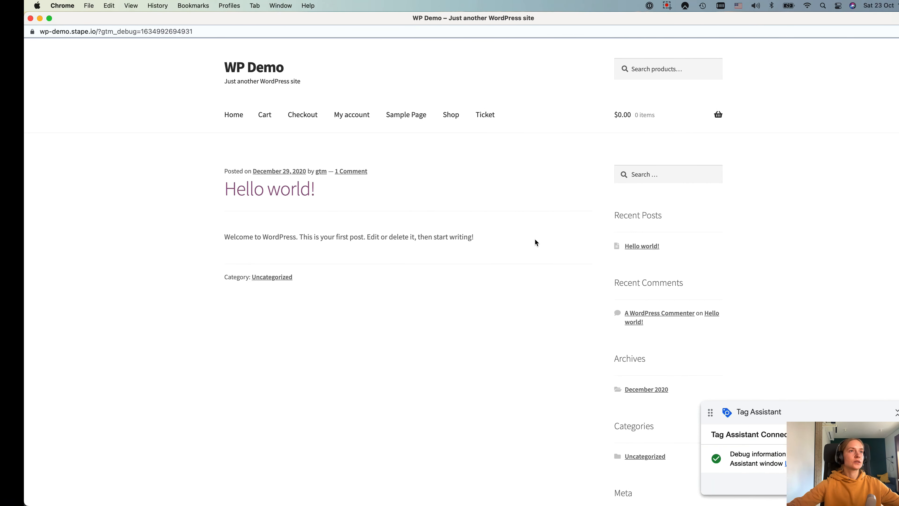
{"action": "key", "text": "ctrl+Left"}
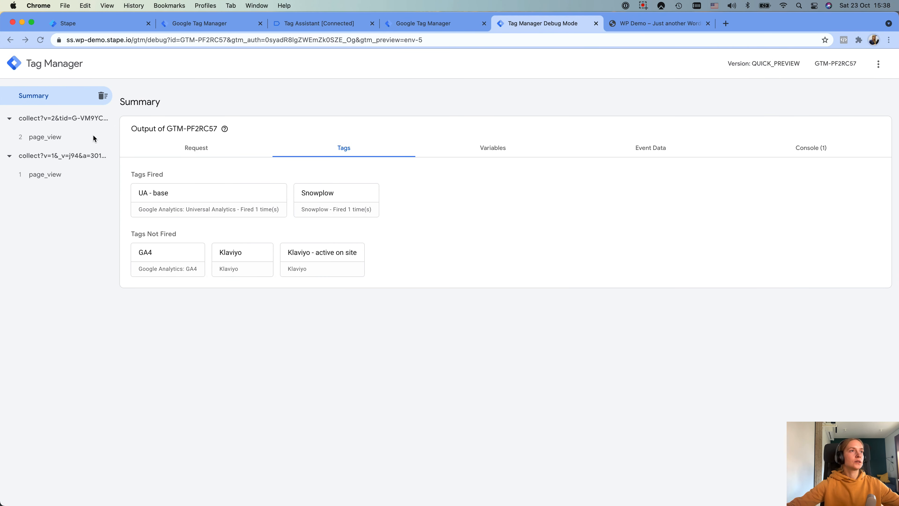
{"action": "key", "text": "ctrl+Left"}
{"action": "key", "text": "ctrl+Right"}
{"action": "left_click", "coordinate": [313, 23]}
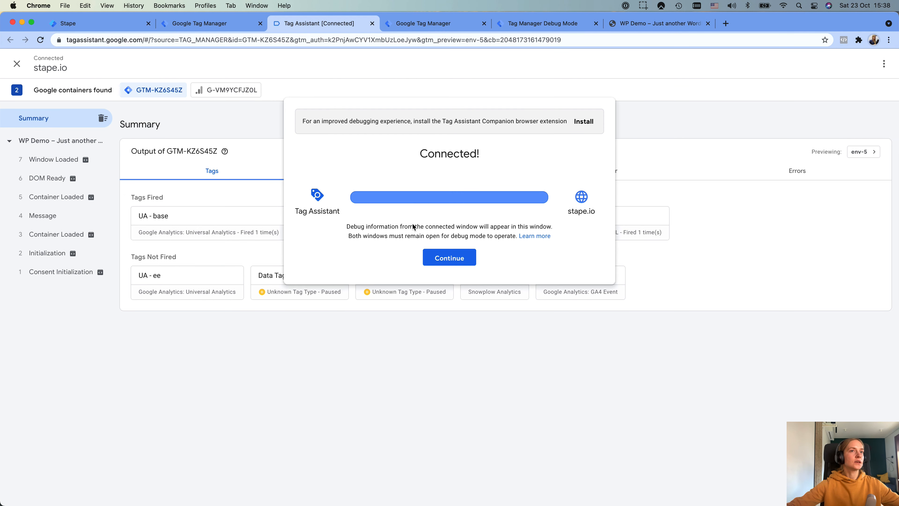
{"action": "left_click", "coordinate": [450, 257]}
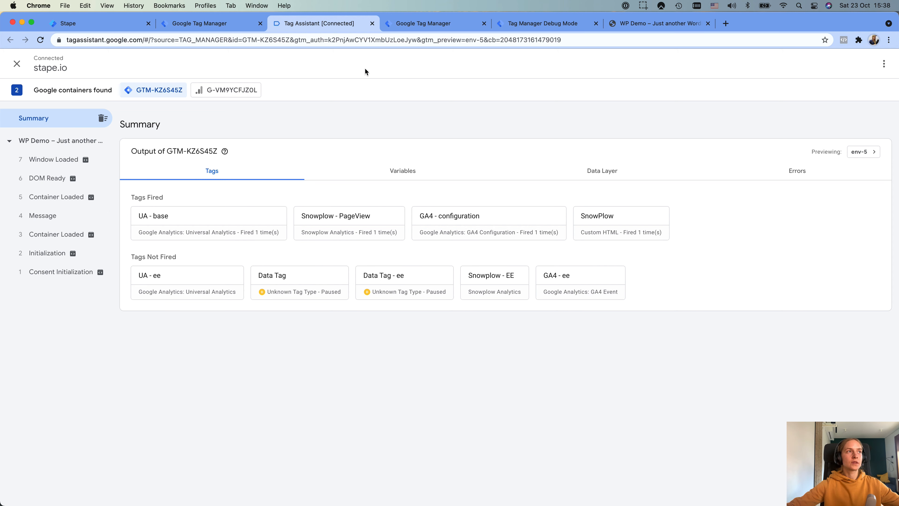
Step: In the server container's debug view, inspect which client claimed the collect?v=1 and collect?v=2 requests and the latter's tags
{"action": "left_click", "coordinate": [414, 29]}
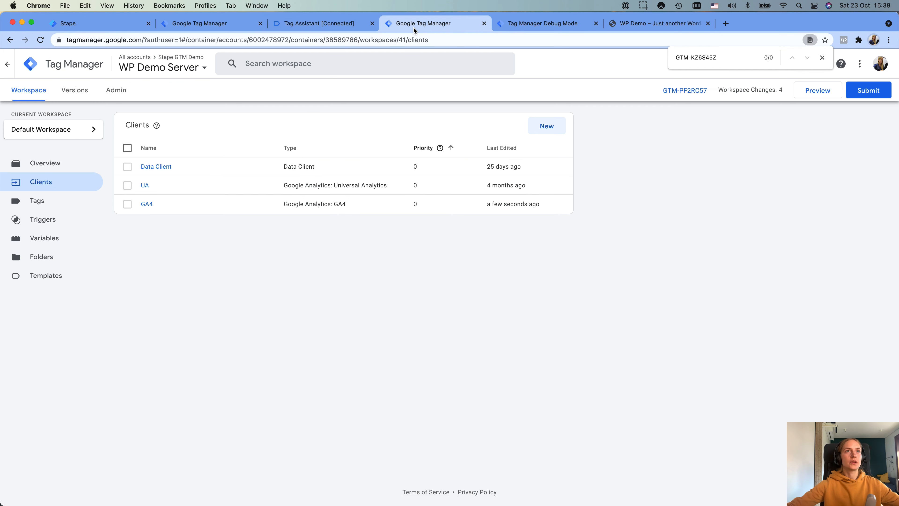
{"action": "left_click", "coordinate": [512, 25]}
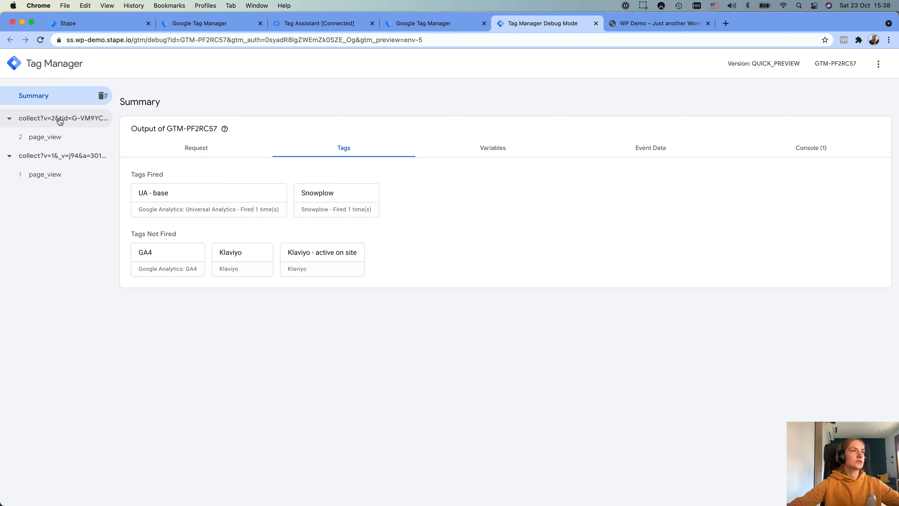
{"action": "left_click", "coordinate": [75, 157]}
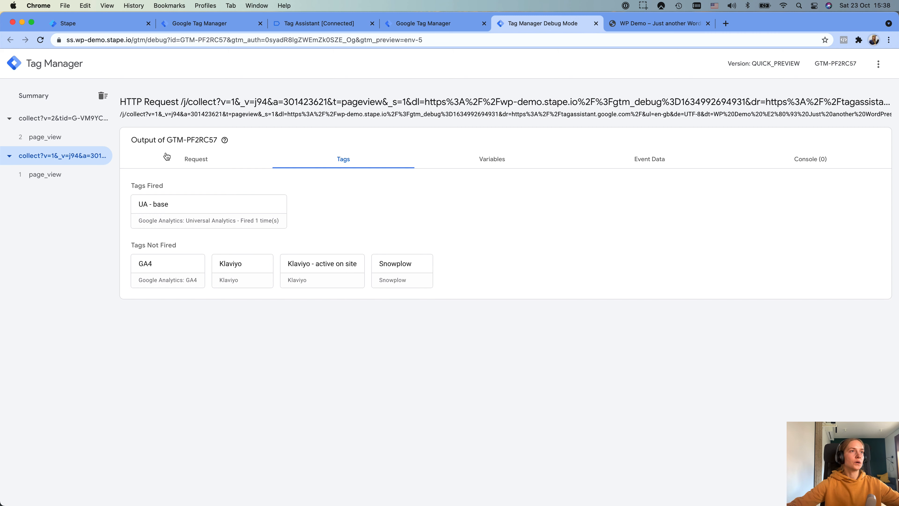
{"action": "left_click", "coordinate": [194, 159]}
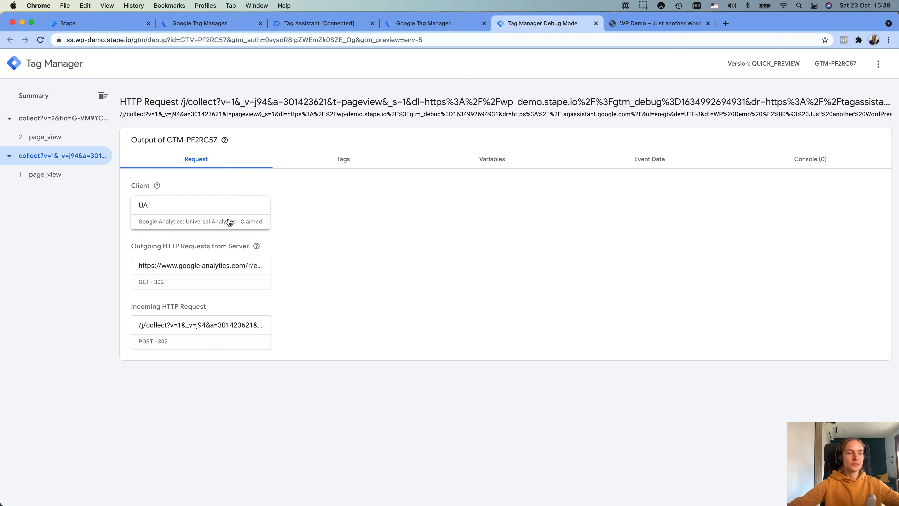
{"action": "left_click", "coordinate": [78, 120]}
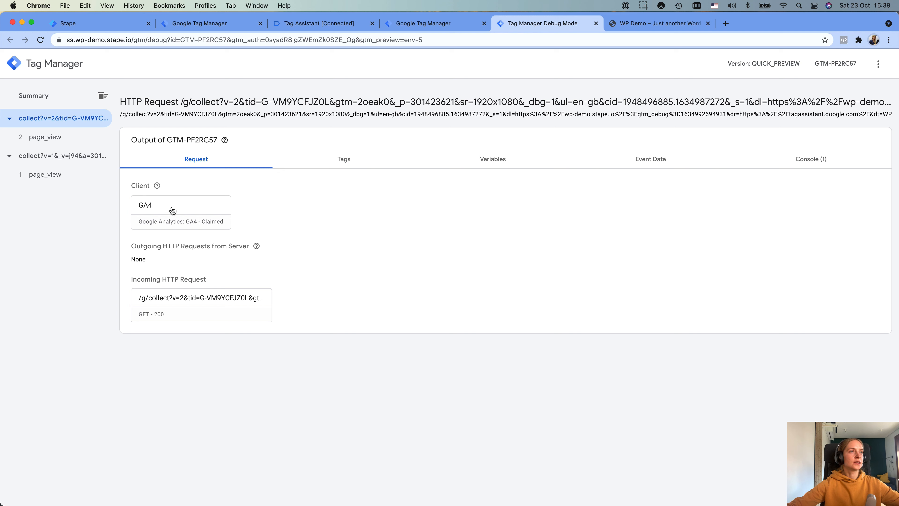
{"action": "left_click", "coordinate": [334, 163]}
{"action": "left_click", "coordinate": [202, 161]}
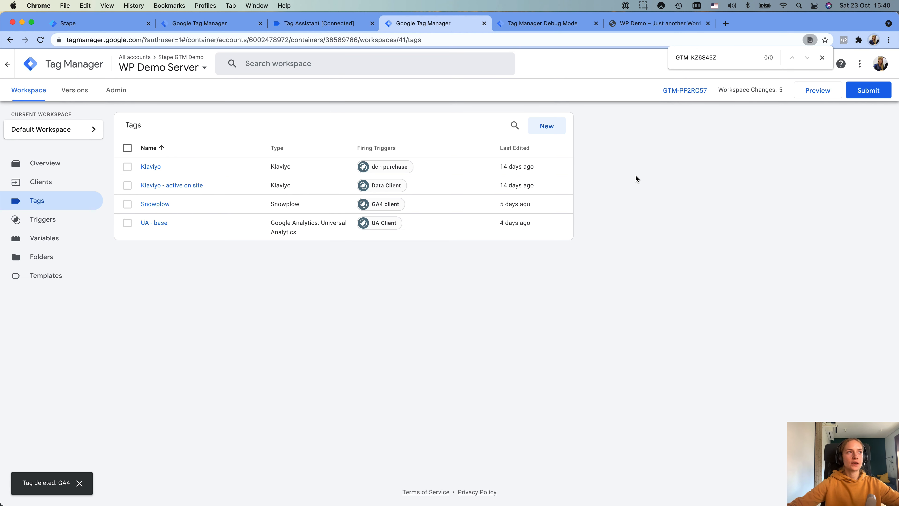
Step: Create a tag named "GA4 - base" of type Google Analytics: GA4 in the WP Demo Server container
{"action": "left_click", "coordinate": [547, 126]}
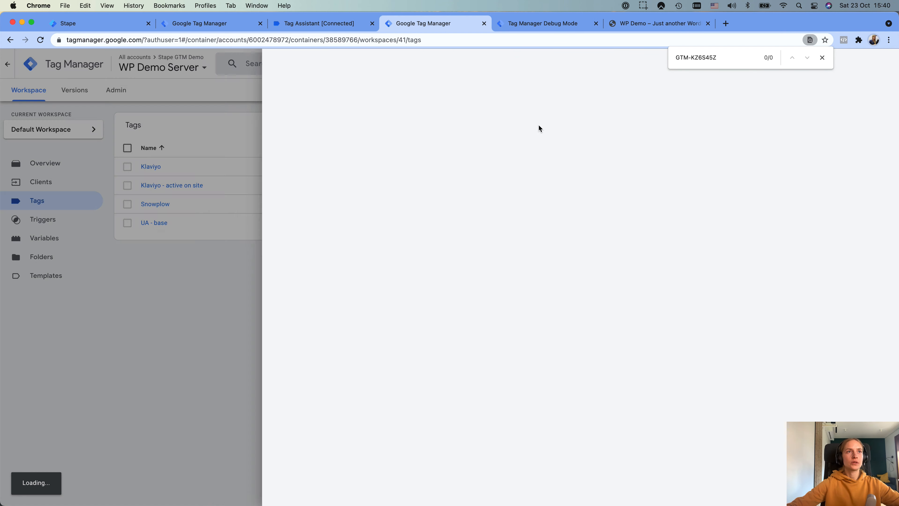
{"action": "left_click", "coordinate": [294, 64]}
{"action": "key", "text": "BackSpace"}
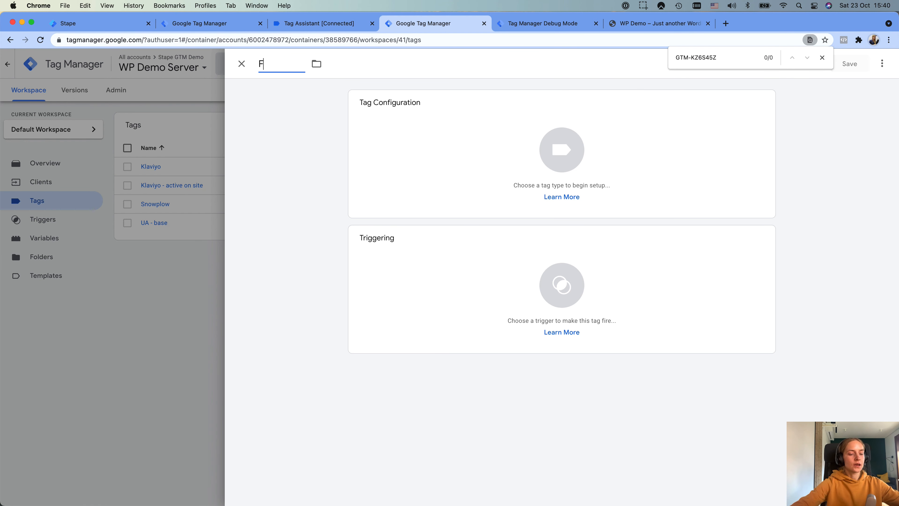
{"action": "type", "text": "GA4 - base"}
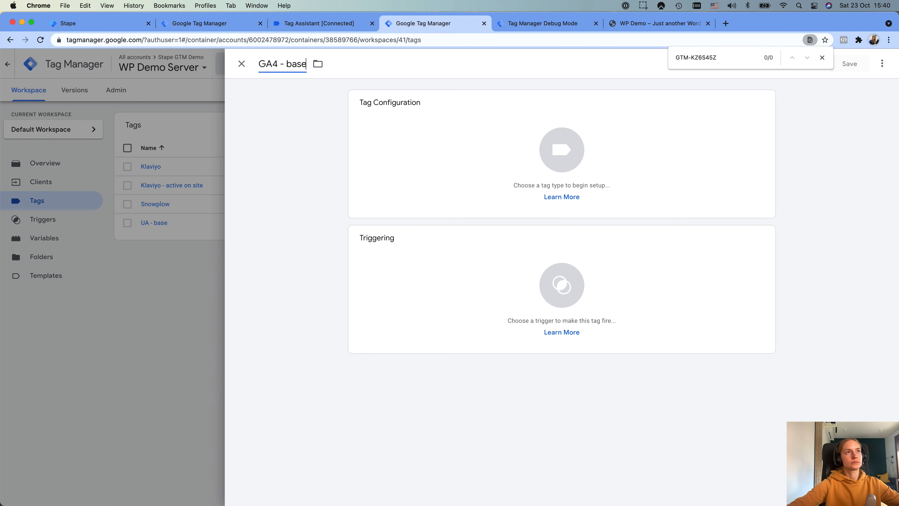
{"action": "left_click", "coordinate": [491, 109]}
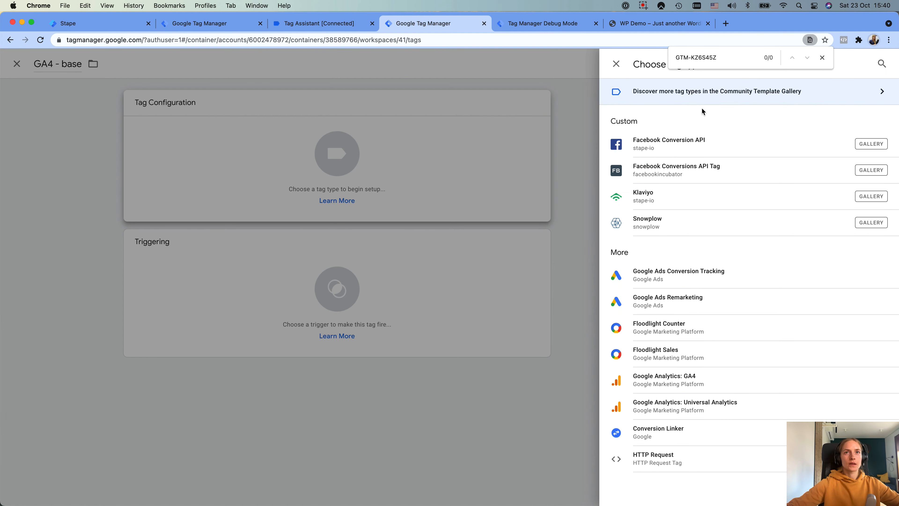
{"action": "left_click", "coordinate": [706, 385]}
Step: Set the tag's Measurement ID to {{GA4 ID}} and its Event Name to {{Event Name}}, checking the event parameter options
{"action": "left_click", "coordinate": [412, 198]}
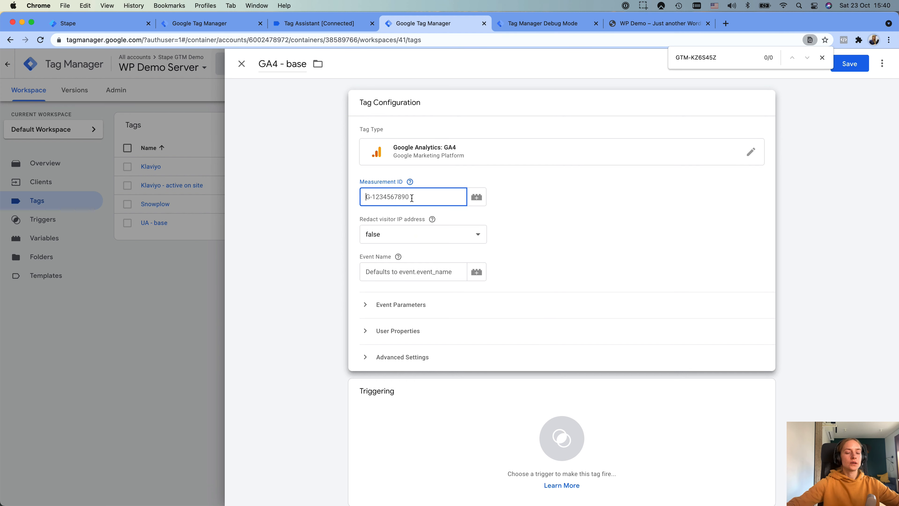
{"action": "type", "text": "{{g"}
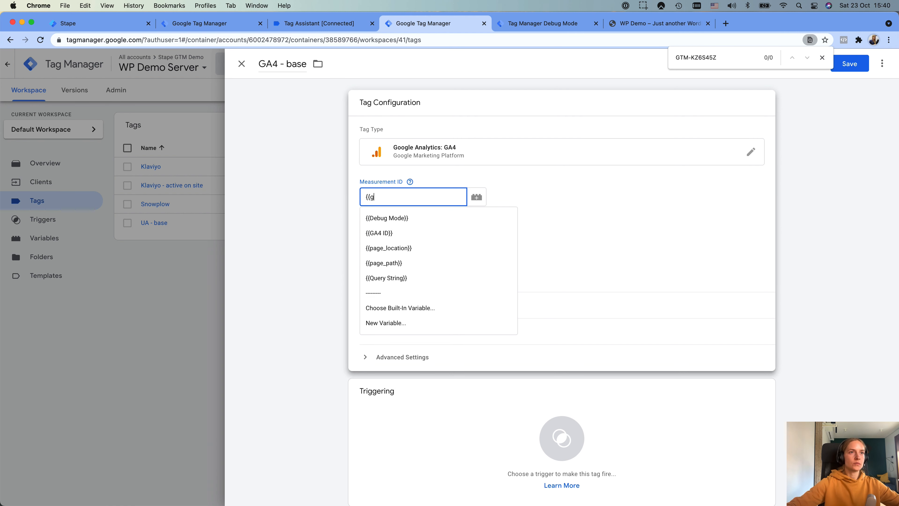
{"action": "left_click", "coordinate": [405, 227]}
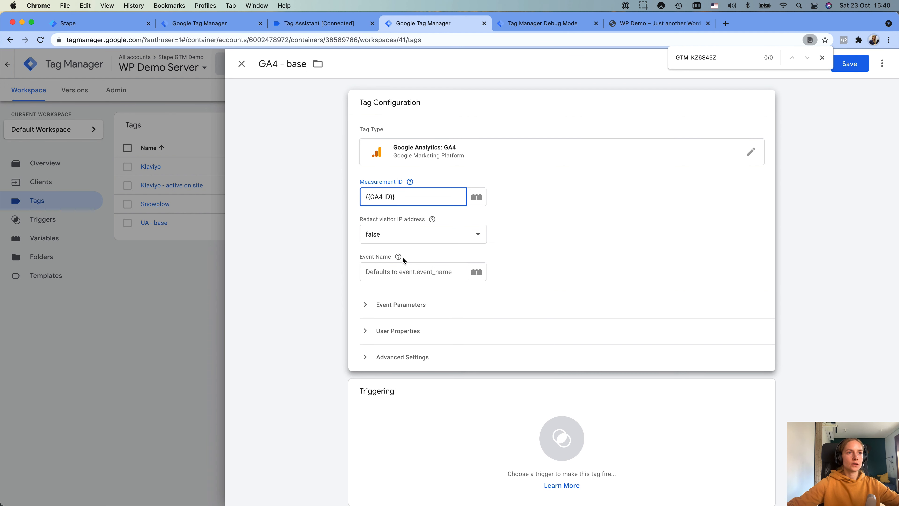
{"action": "left_click", "coordinate": [382, 270]}
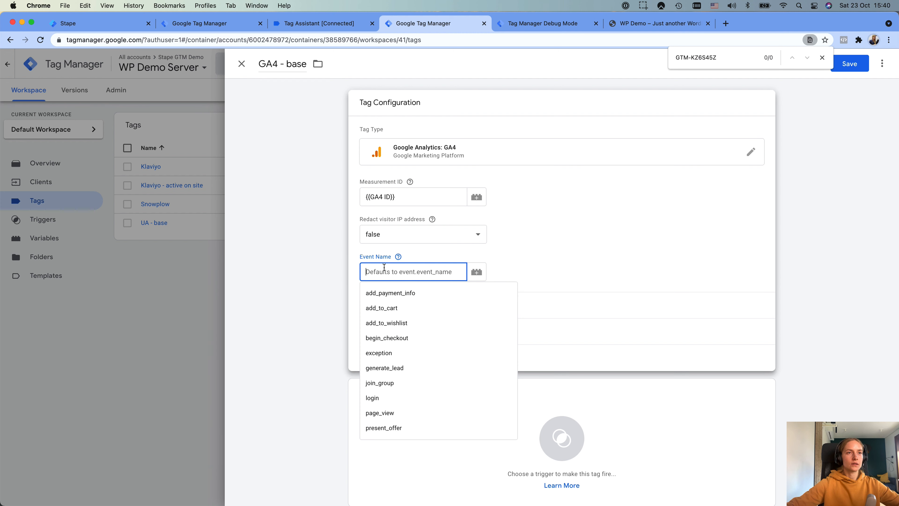
{"action": "scroll", "coordinate": [384, 267], "scroll_direction": "down", "scroll_amount": 1}
{"action": "type", "text": "{{"}
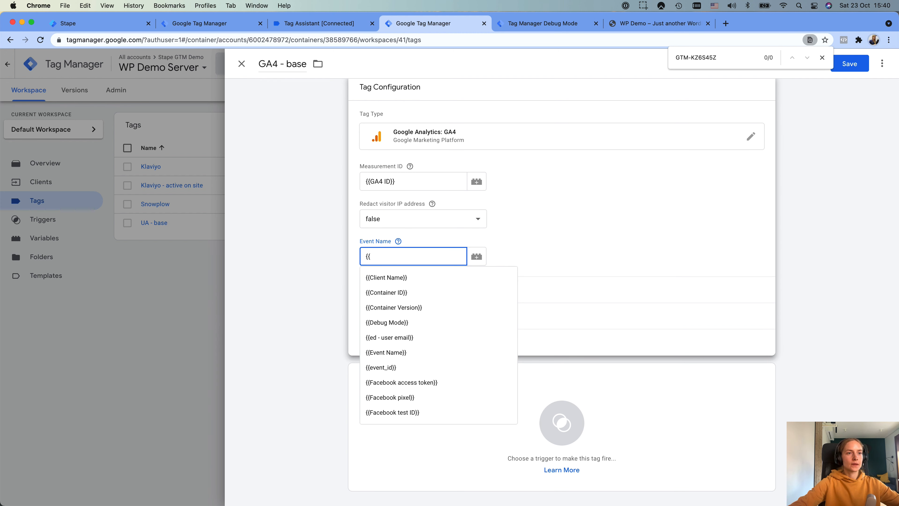
{"action": "type", "text": "eve"}
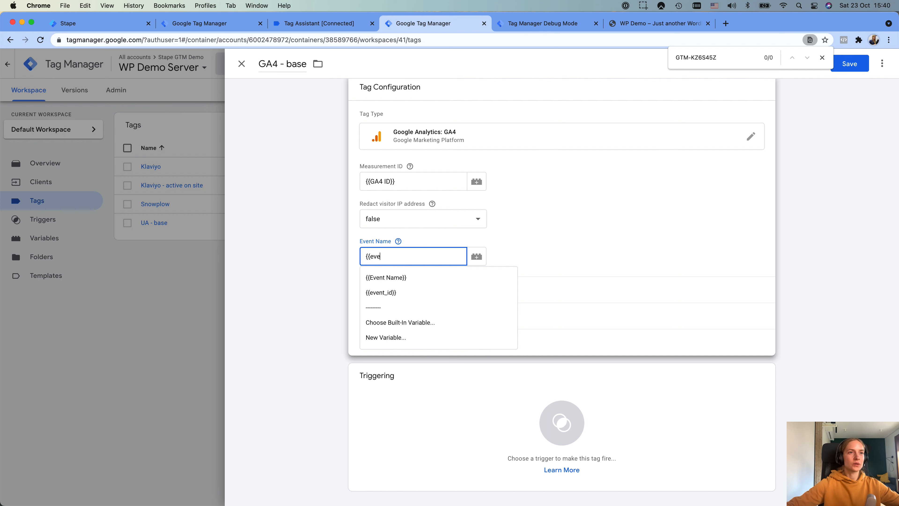
{"action": "left_click", "coordinate": [405, 279]}
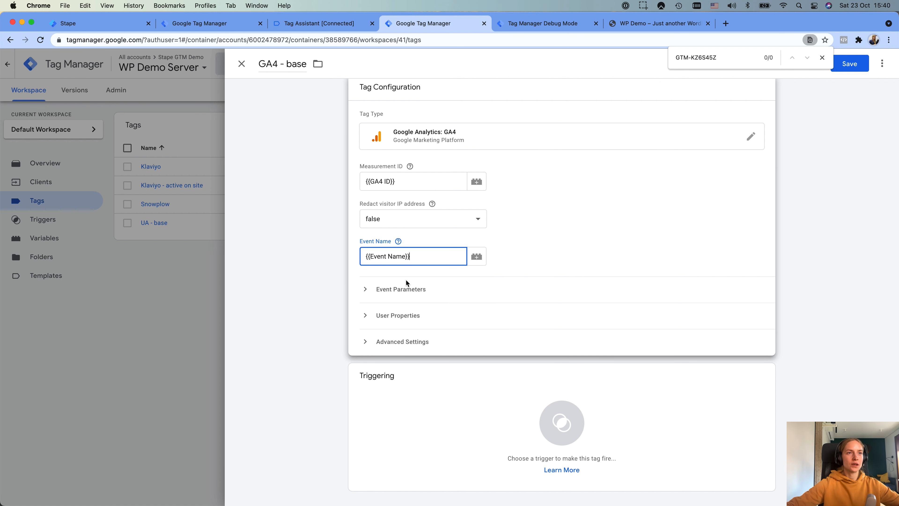
{"action": "left_click", "coordinate": [362, 291]}
{"action": "scroll", "coordinate": [495, 315], "scroll_direction": "down", "scroll_amount": 4}
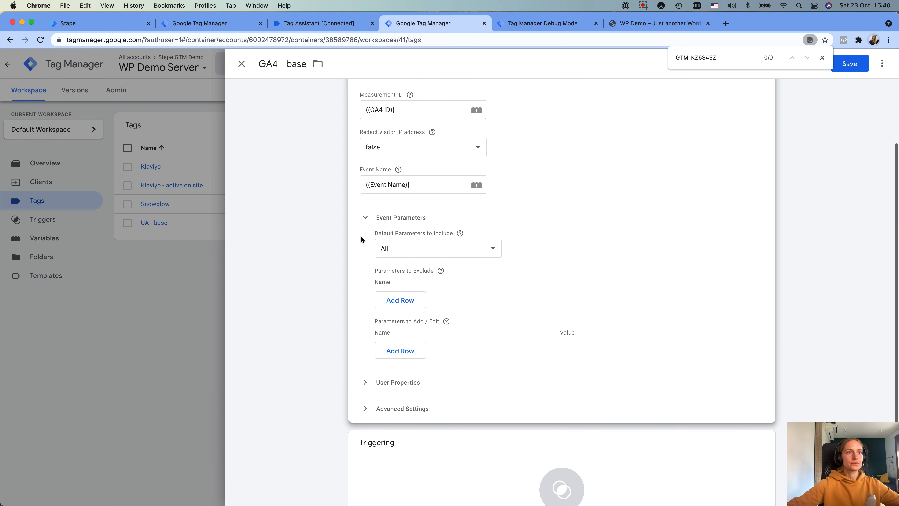
{"action": "left_click", "coordinate": [364, 215]}
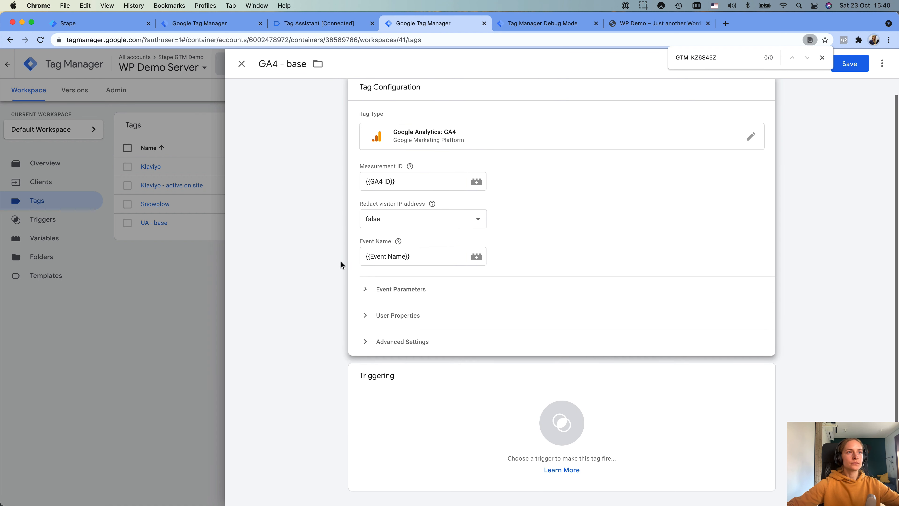
Step: Assign the GA4 client trigger to the "GA4 - base" tag, reviewing the trigger's firing condition before saving the tag
{"action": "left_click", "coordinate": [434, 390]}
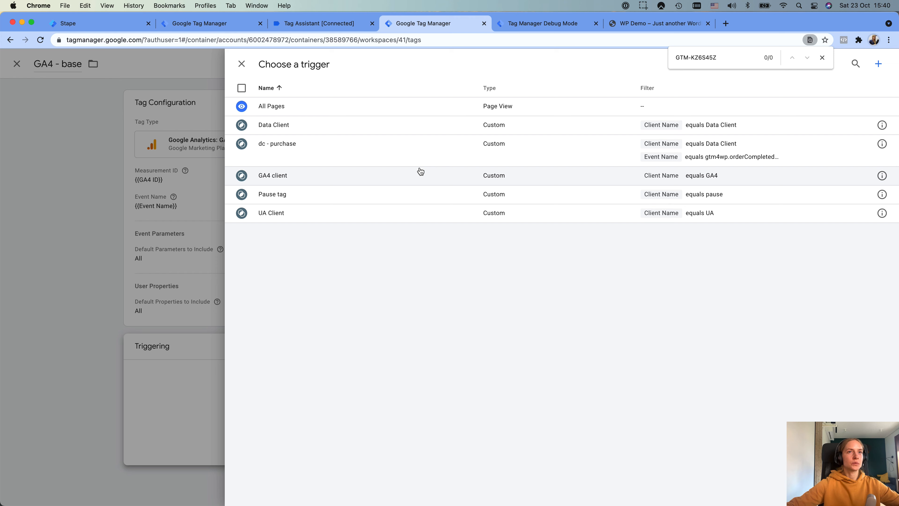
{"action": "left_click", "coordinate": [426, 181]}
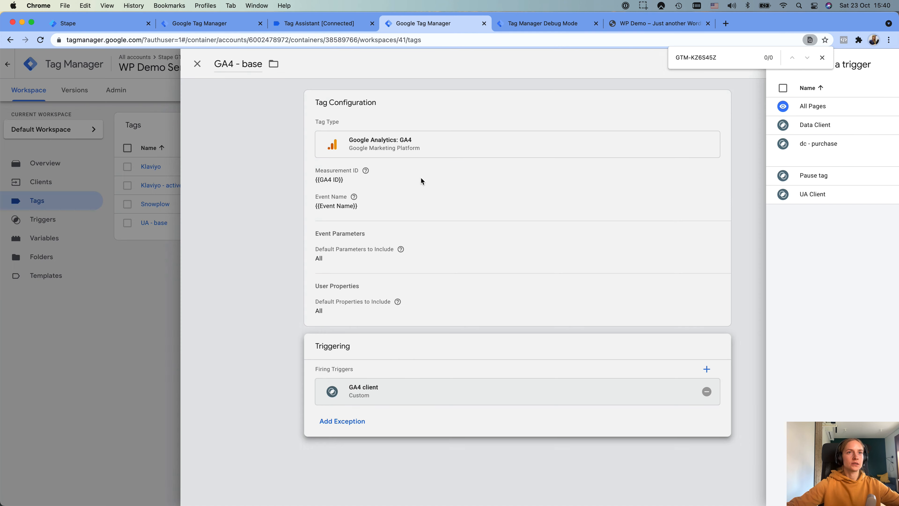
{"action": "left_click", "coordinate": [526, 391]}
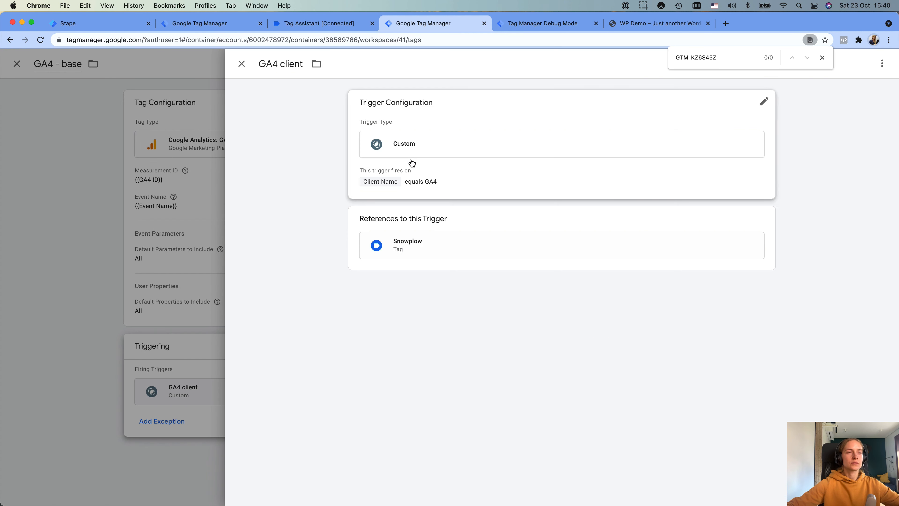
{"action": "left_click", "coordinate": [531, 177]}
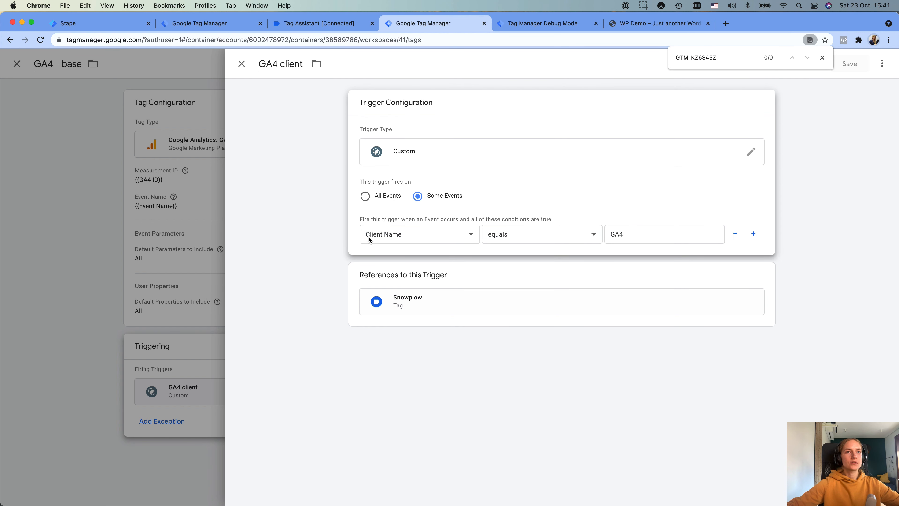
{"action": "left_click", "coordinate": [241, 64]}
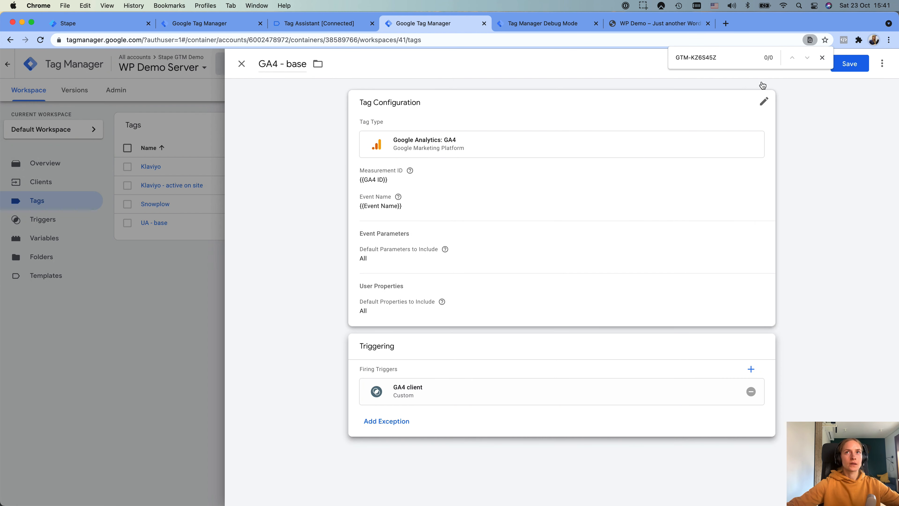
{"action": "left_click", "coordinate": [851, 67]}
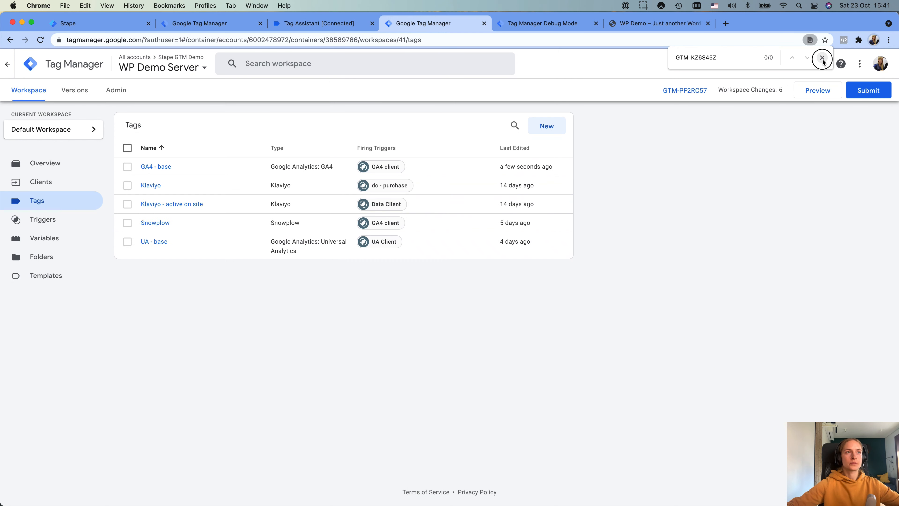
{"action": "left_click", "coordinate": [822, 57]}
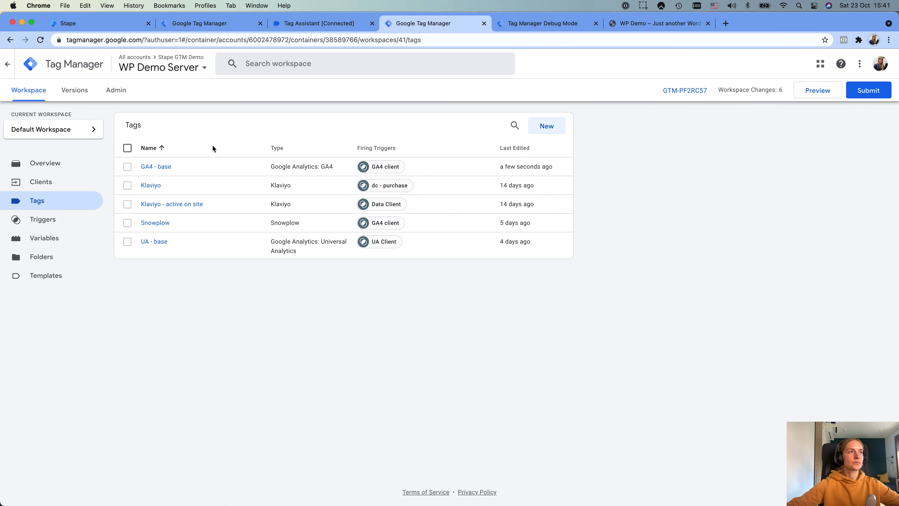
Step: Start preview mode for the WP Demo Server and WP Demo Web containers and connect Tag Assistant to the demo site
{"action": "left_click", "coordinate": [45, 182]}
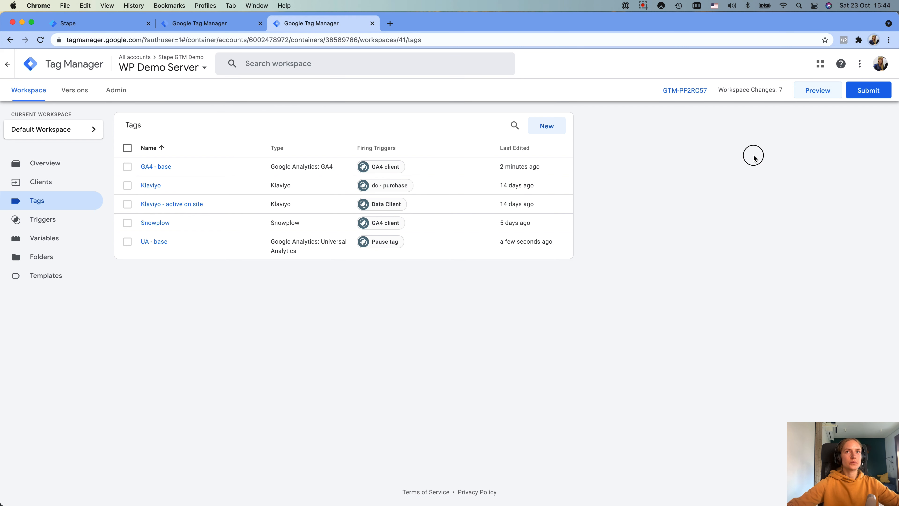
{"action": "left_click", "coordinate": [813, 90]}
{"action": "left_click", "coordinate": [239, 25]}
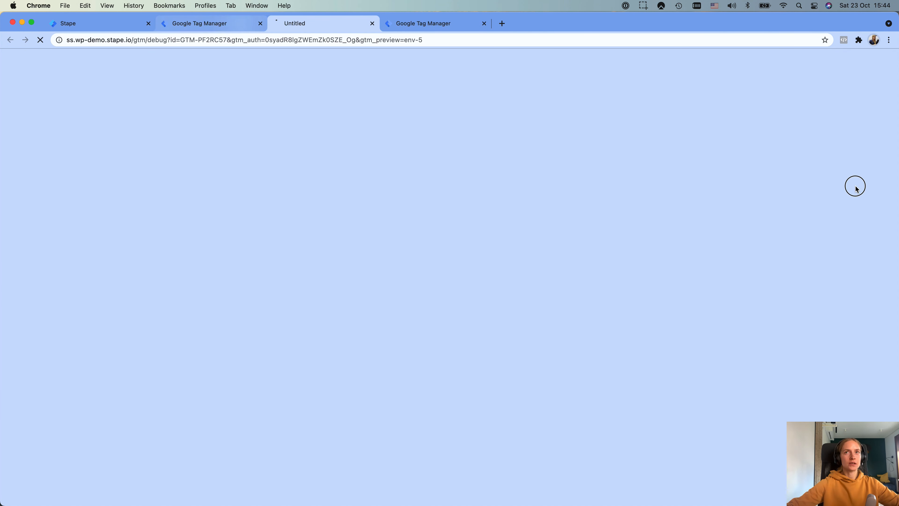
{"action": "left_click", "coordinate": [227, 29]}
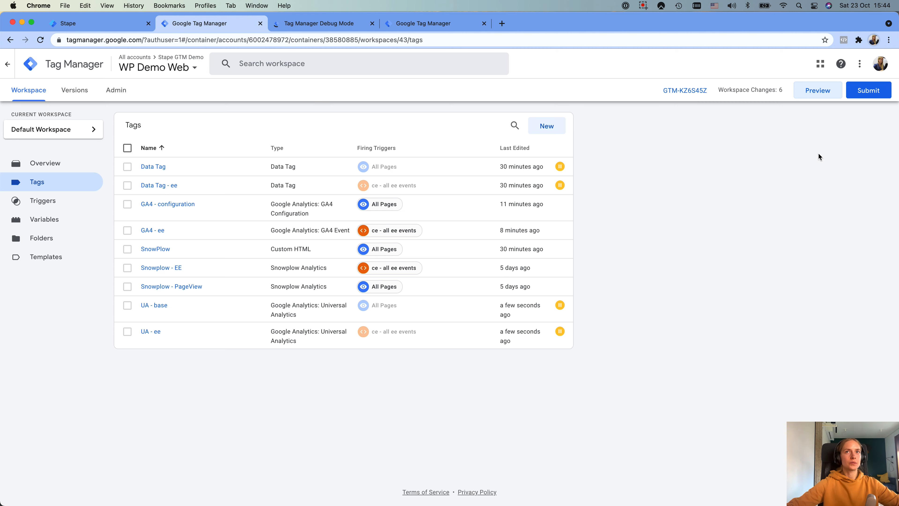
{"action": "left_click", "coordinate": [813, 93]}
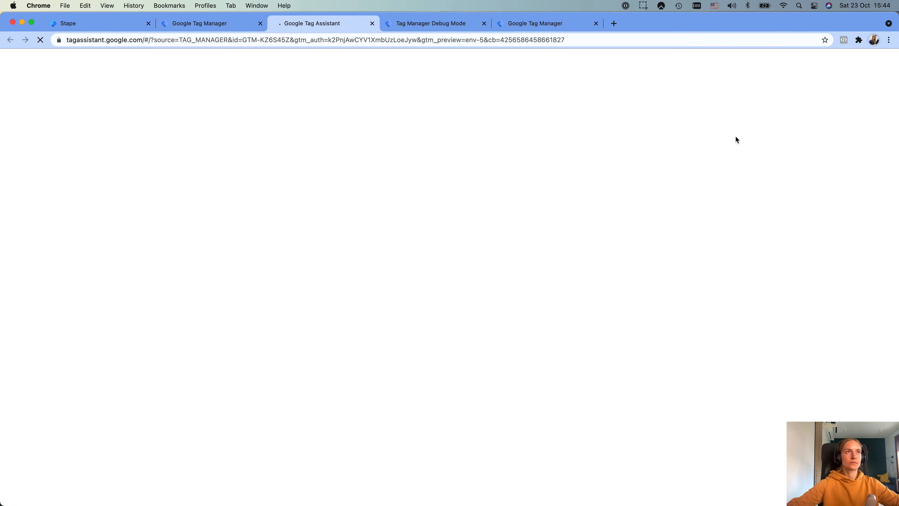
{"action": "left_click", "coordinate": [465, 297]}
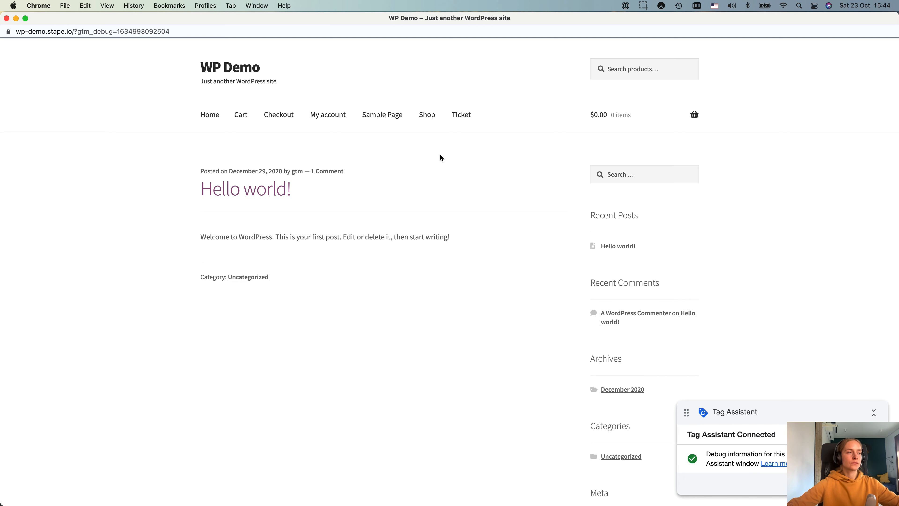
{"action": "key", "text": "ctrl+Left"}
{"action": "key", "text": "ctrl+Left"}
{"action": "key", "text": "ctrl+Right"}
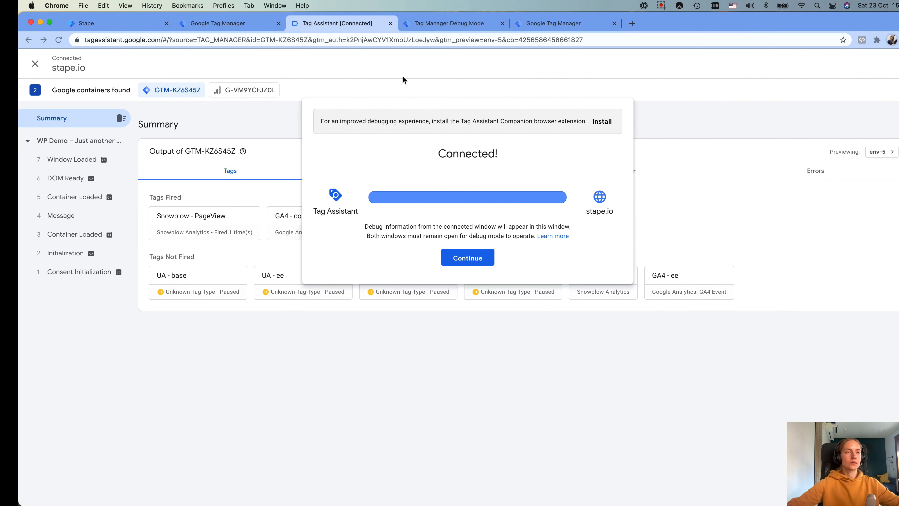
{"action": "left_click", "coordinate": [454, 254]}
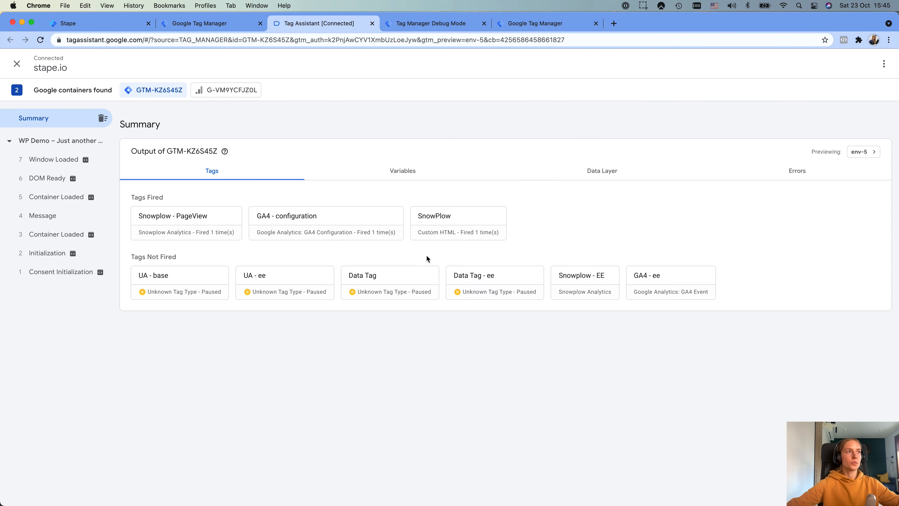
Step: In the server container's debug view, check which tags fired on the page_view event
{"action": "left_click", "coordinate": [459, 24]}
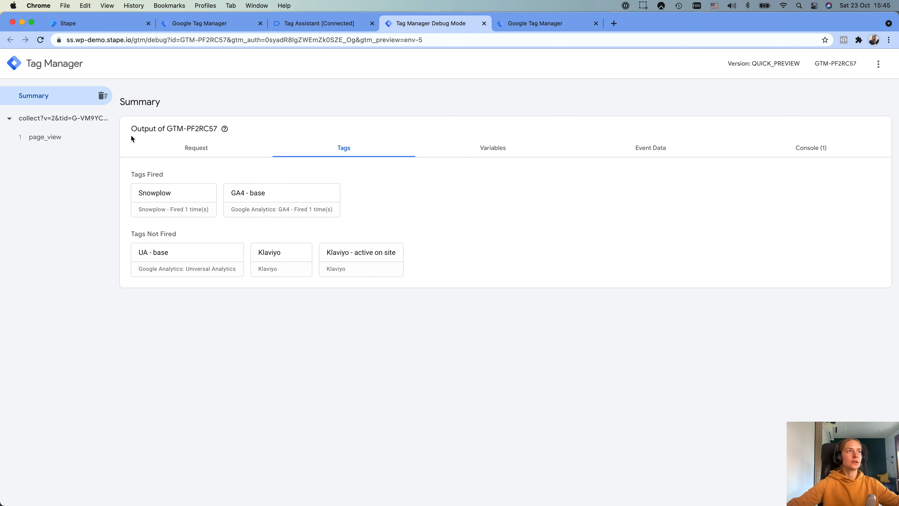
{"action": "left_click", "coordinate": [41, 136]}
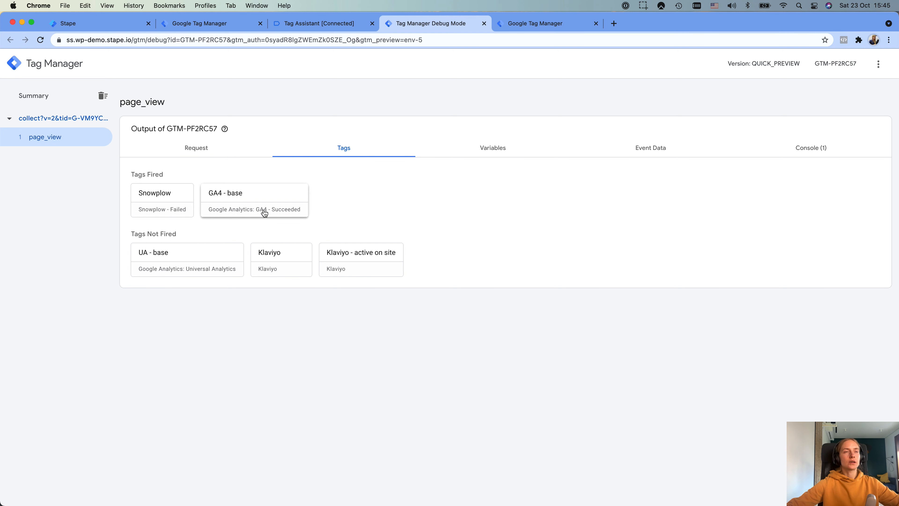
Step: On the WP Demo site, go to the Shop page and open the Beanie product to generate ecommerce events
{"action": "key", "text": "ctrl+Right"}
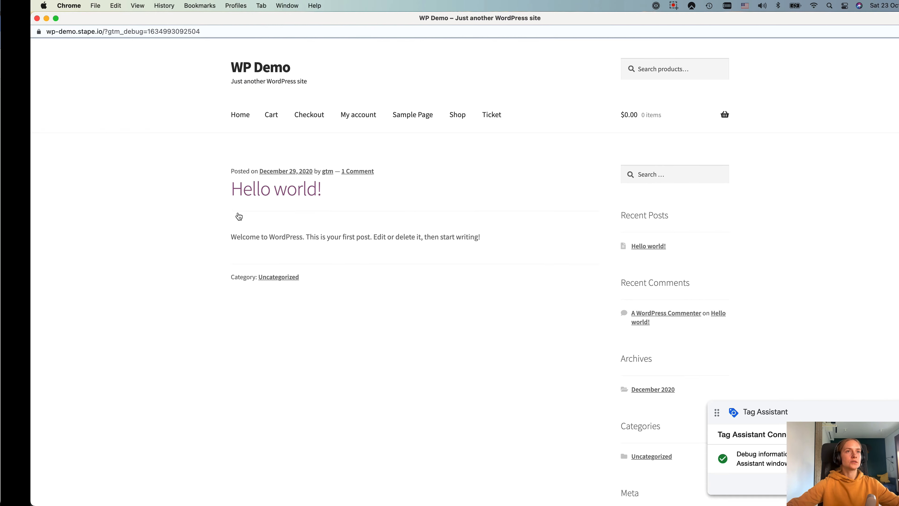
{"action": "left_click", "coordinate": [427, 114]}
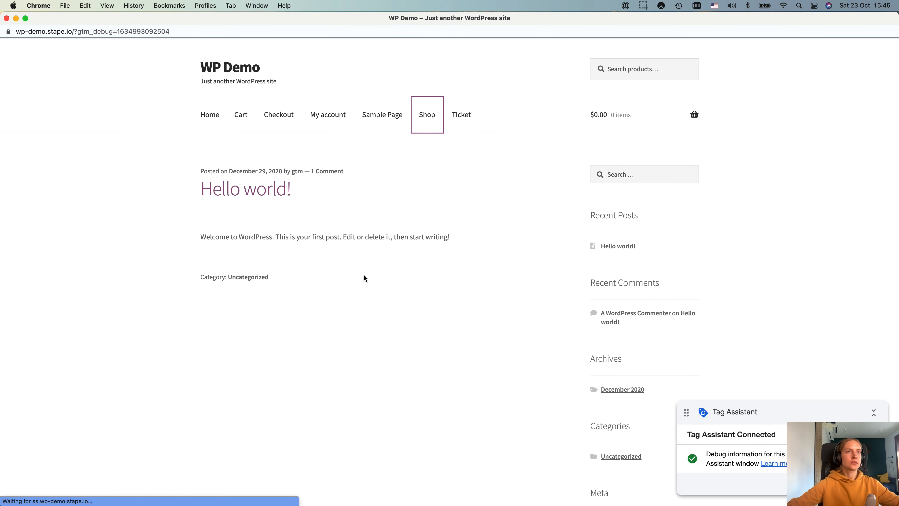
{"action": "scroll", "coordinate": [364, 270], "scroll_direction": "down", "scroll_amount": 10}
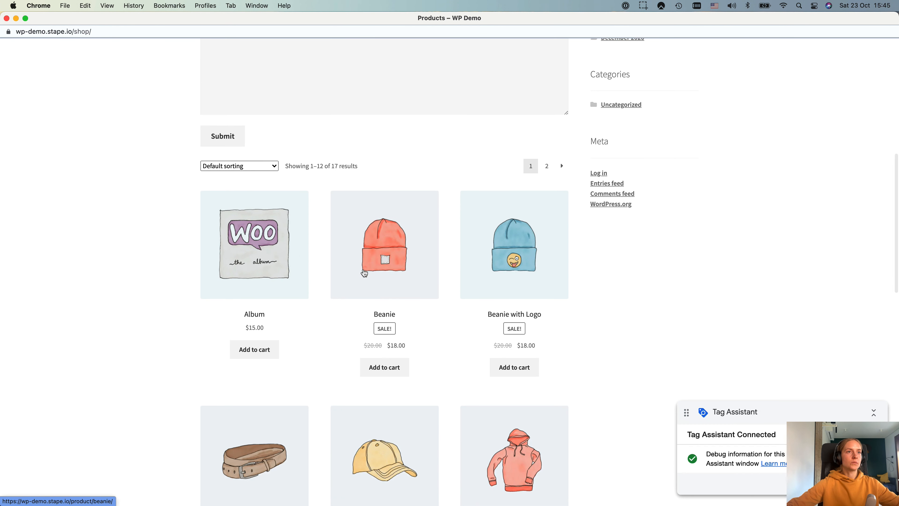
{"action": "left_click", "coordinate": [364, 272]}
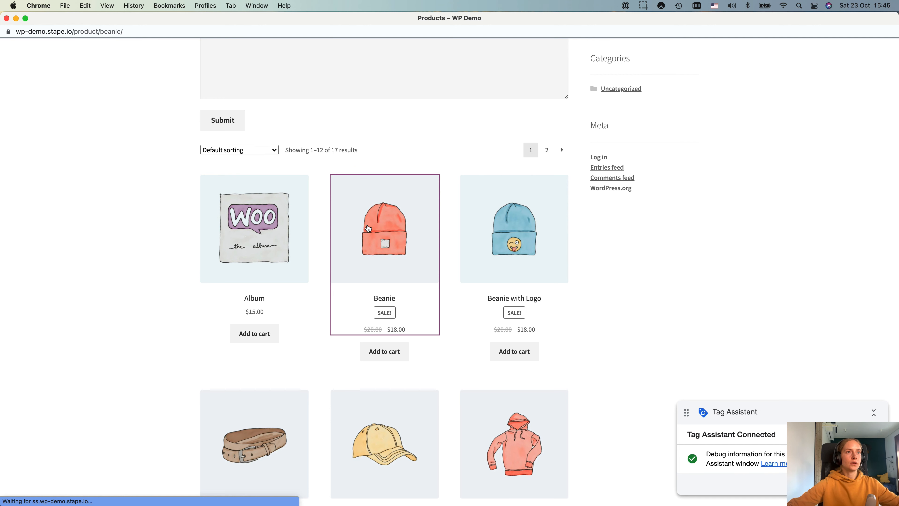
Step: Return to the server debug view and check the tags fired on the select_item and view_item events
{"action": "key", "text": "ctrl+Left"}
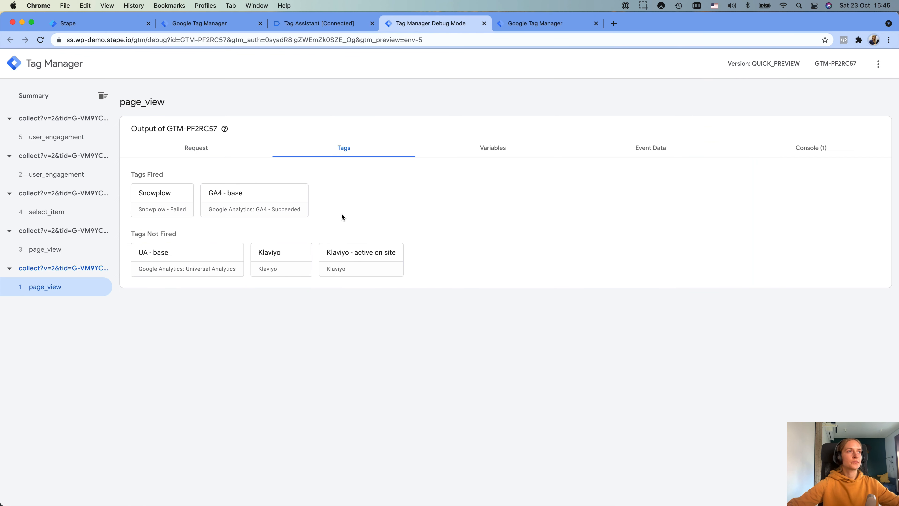
{"action": "left_click", "coordinate": [50, 212]}
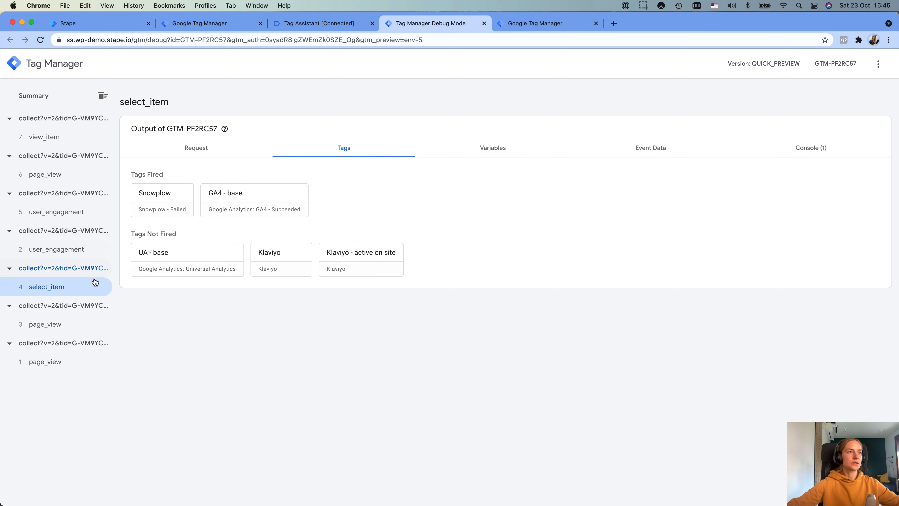
{"action": "left_click", "coordinate": [43, 136]}
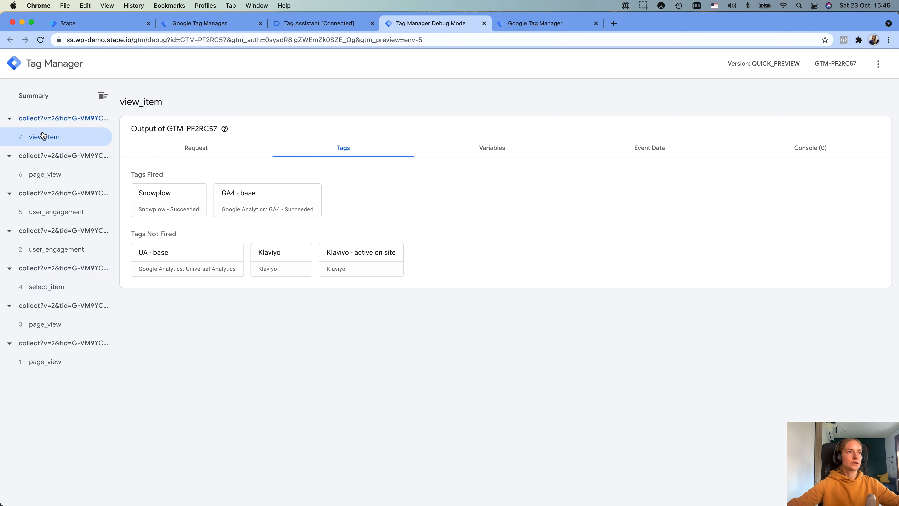
Step: Examine the event data of select_item, including its items array, followed by that of the view_item and latest page_view events
{"action": "left_click", "coordinate": [52, 294]}
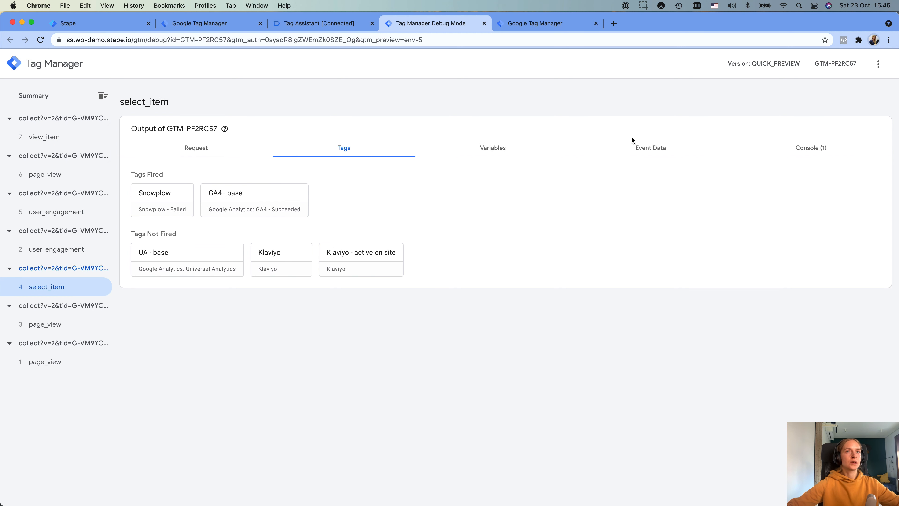
{"action": "left_click", "coordinate": [632, 146]}
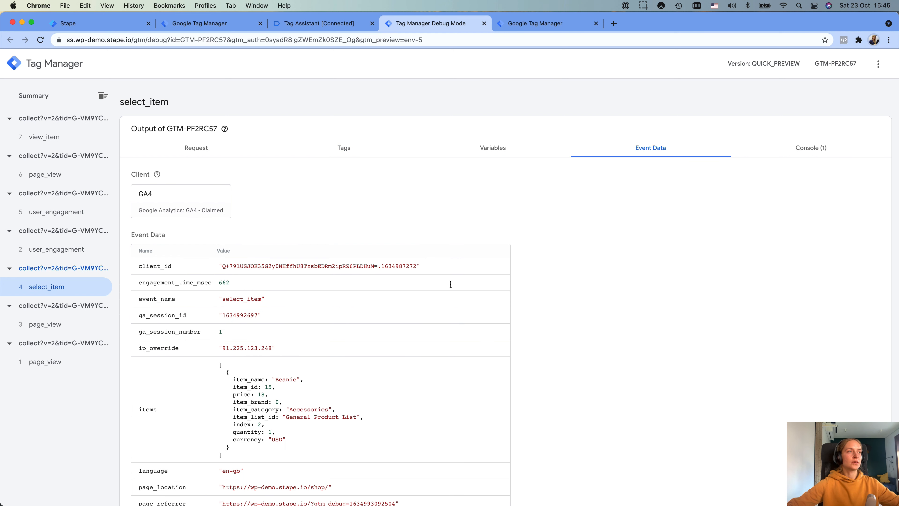
{"action": "scroll", "coordinate": [413, 309], "scroll_direction": "down", "scroll_amount": 2}
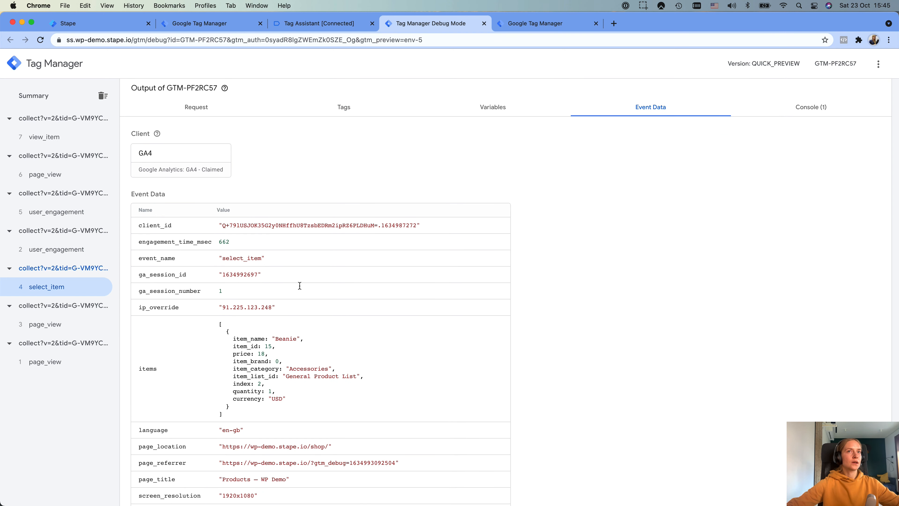
{"action": "scroll", "coordinate": [301, 285], "scroll_direction": "up", "scroll_amount": 2}
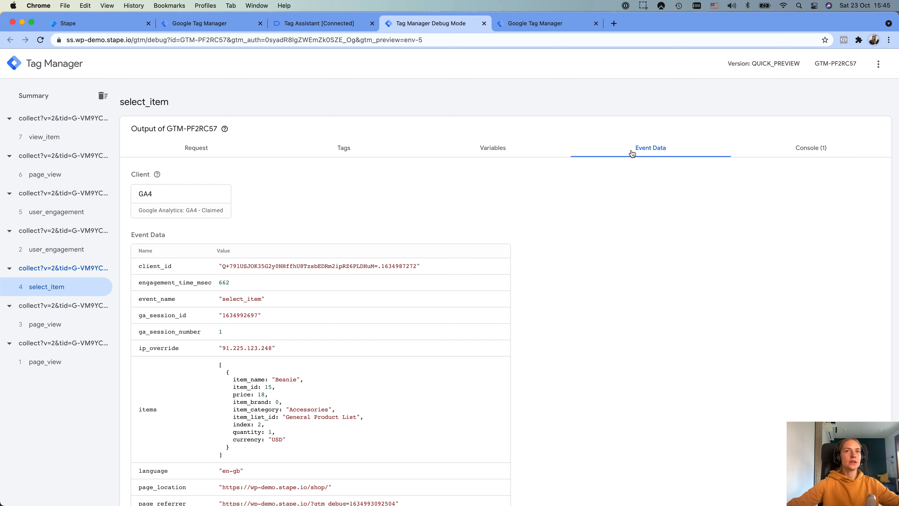
{"action": "scroll", "coordinate": [230, 294], "scroll_direction": "down", "scroll_amount": 3}
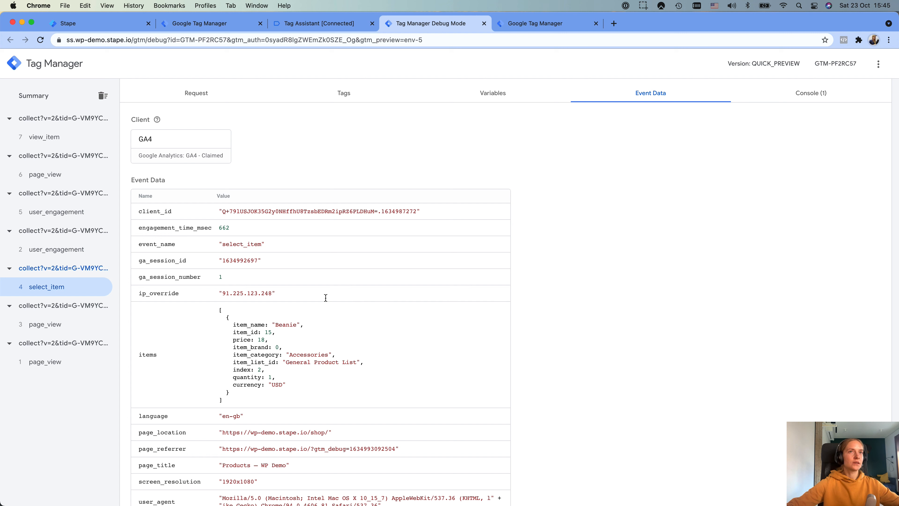
{"action": "left_click_drag", "start_coordinate": [238, 316], "coordinate": [350, 403]}
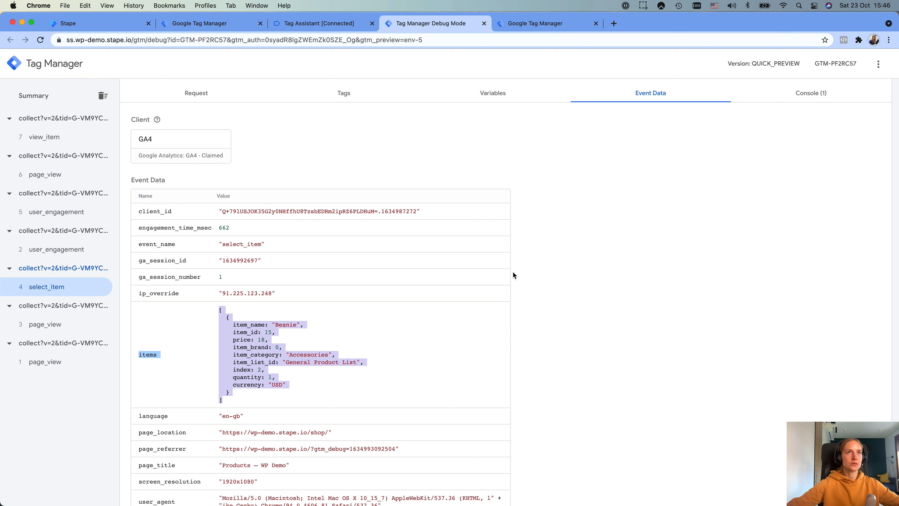
{"action": "left_click", "coordinate": [537, 181]}
{"action": "scroll", "coordinate": [543, 278], "scroll_direction": "up", "scroll_amount": 2}
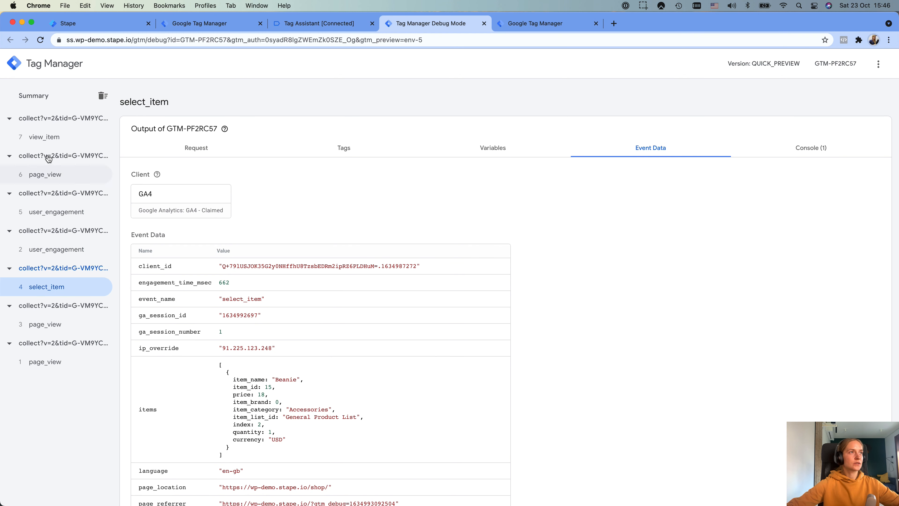
{"action": "left_click", "coordinate": [47, 141]}
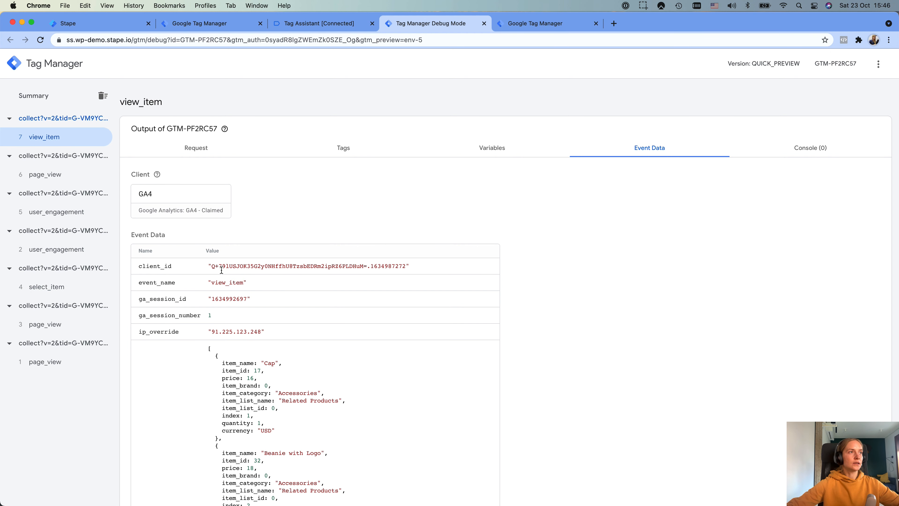
{"action": "left_click", "coordinate": [49, 174]}
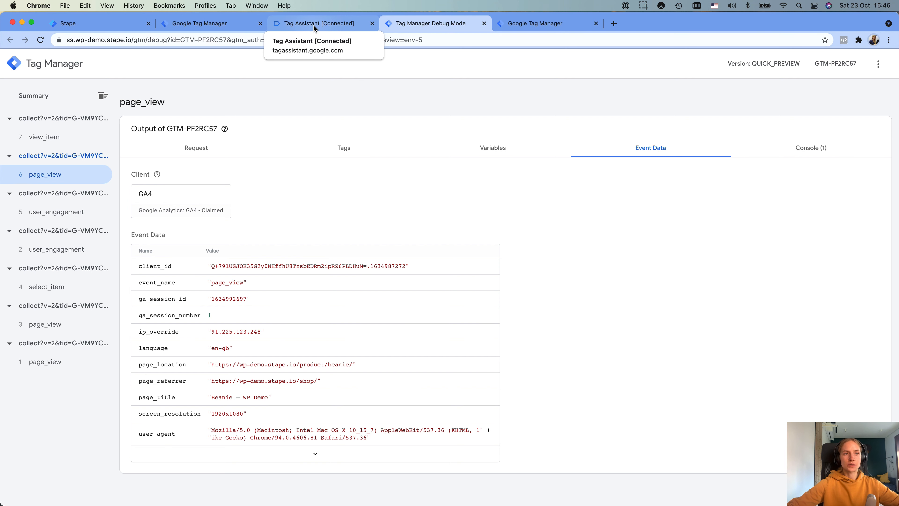
Step: Create a tag named "FB" in the WP Demo Web container
{"action": "left_click", "coordinate": [202, 23]}
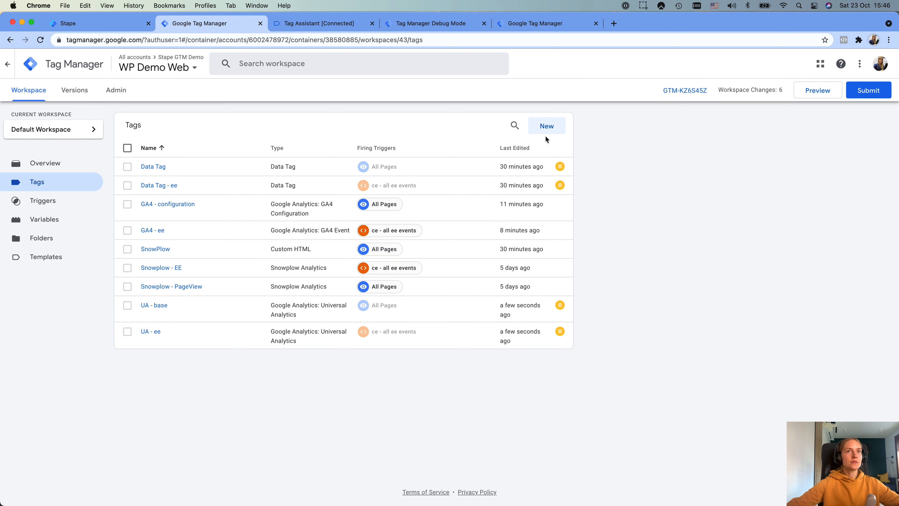
{"action": "left_click", "coordinate": [545, 127]}
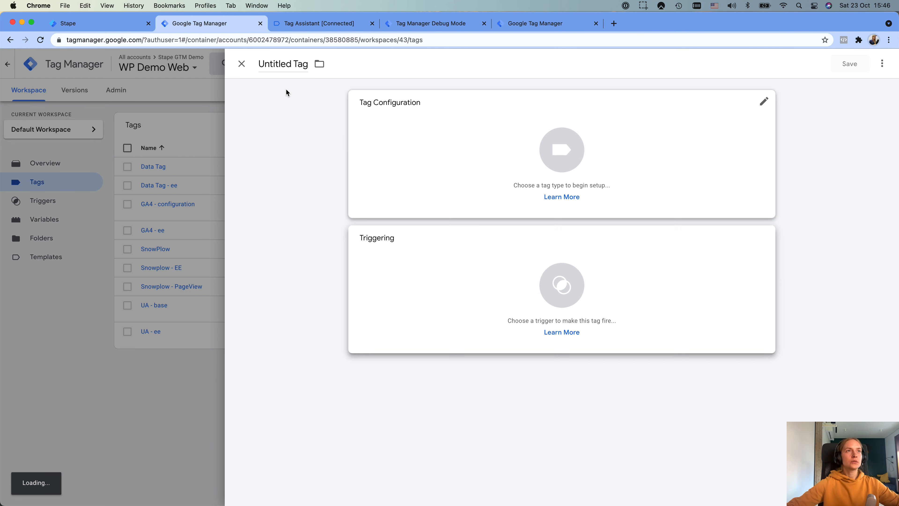
{"action": "left_click", "coordinate": [283, 64]}
{"action": "type", "text": "FB"}
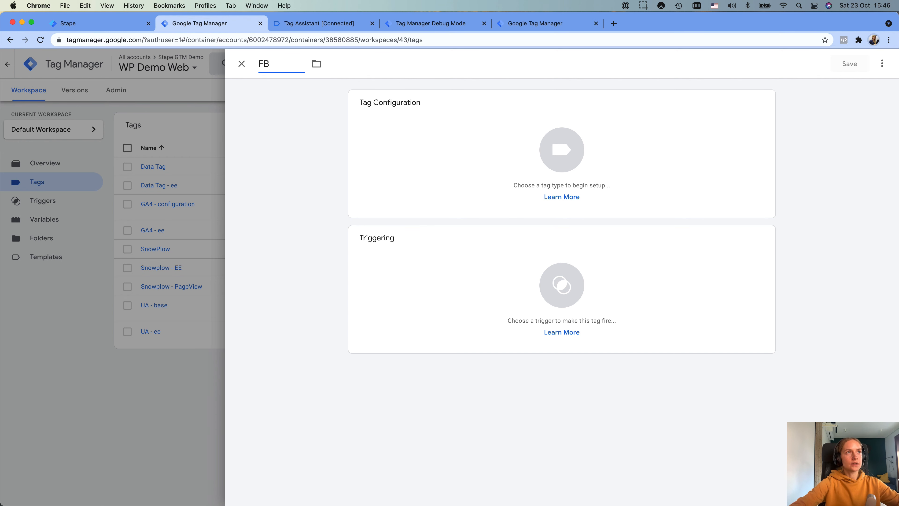
Step: Search the tag types for "fa" and set the FB tag's type to Facebook Pixel by facebookincubator
{"action": "left_click", "coordinate": [498, 147]}
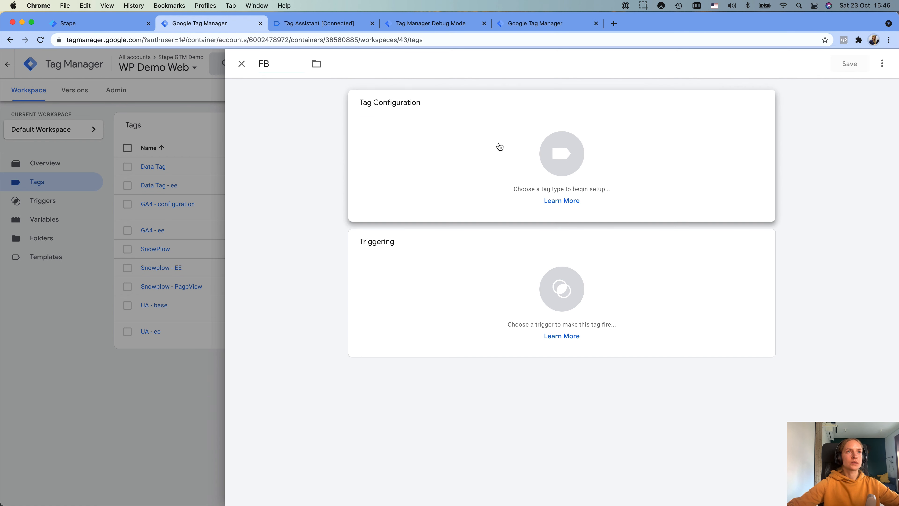
{"action": "scroll", "coordinate": [787, 287], "scroll_direction": "down", "scroll_amount": 3}
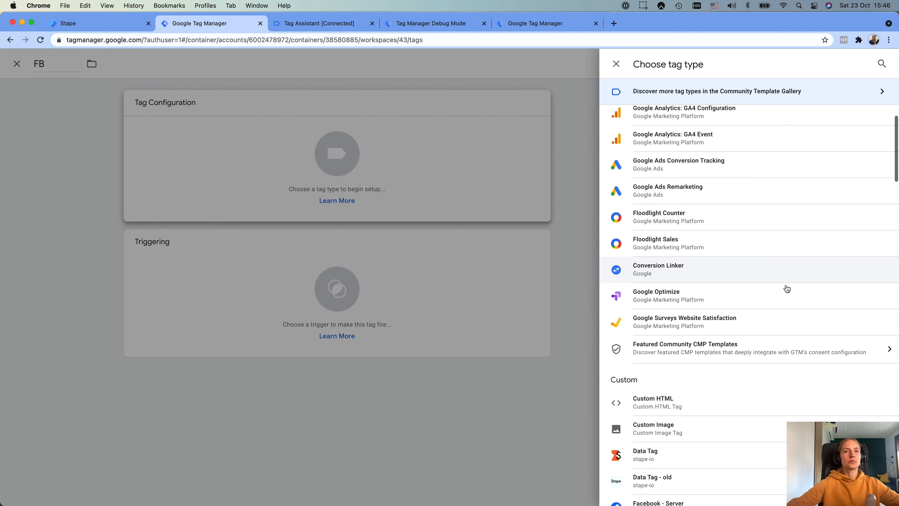
{"action": "scroll", "coordinate": [787, 288], "scroll_direction": "down", "scroll_amount": 15}
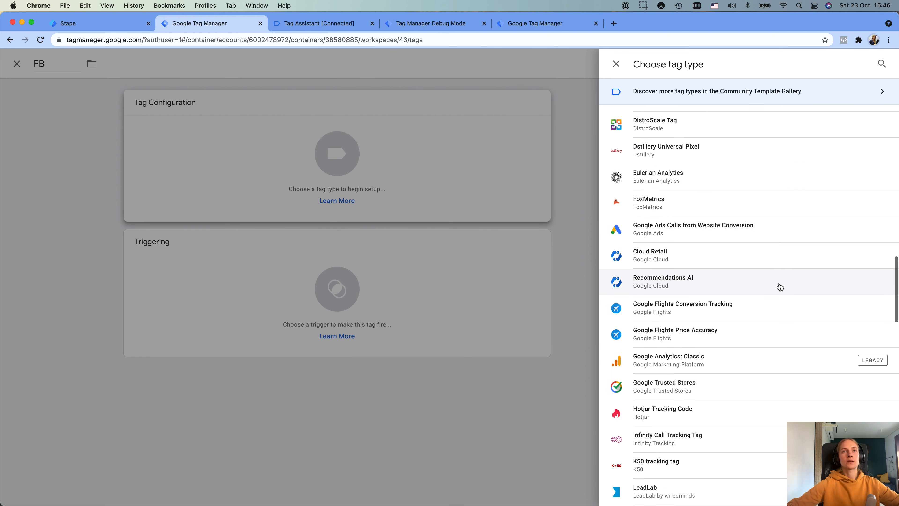
{"action": "scroll", "coordinate": [781, 287], "scroll_direction": "up", "scroll_amount": 20}
{"action": "left_click", "coordinate": [881, 63]}
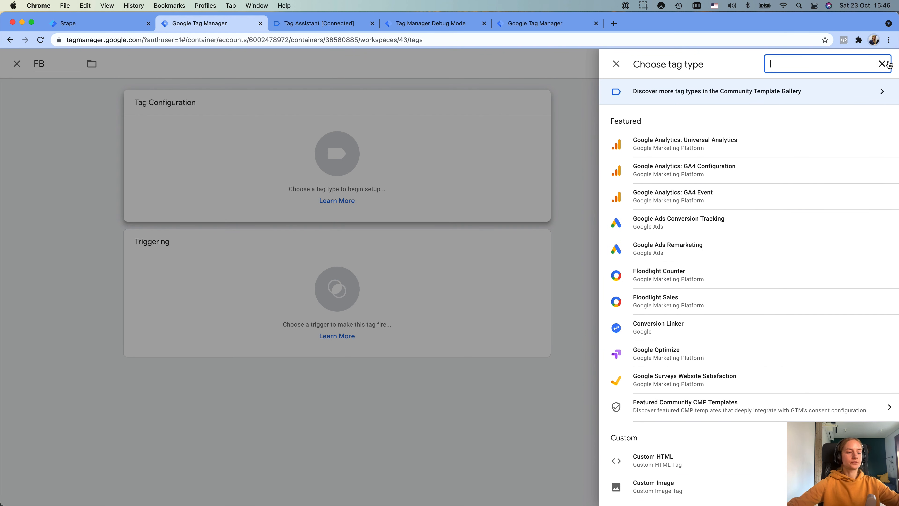
{"action": "type", "text": "fa"}
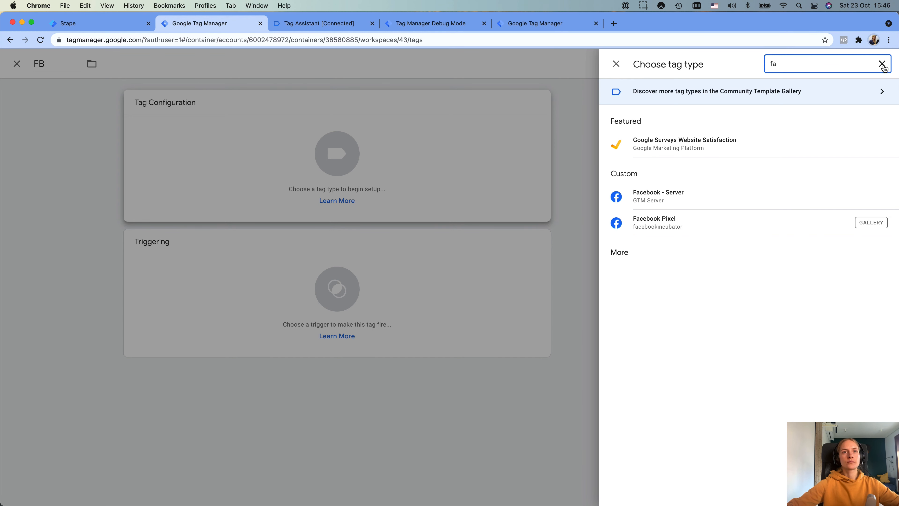
{"action": "left_click", "coordinate": [724, 217]}
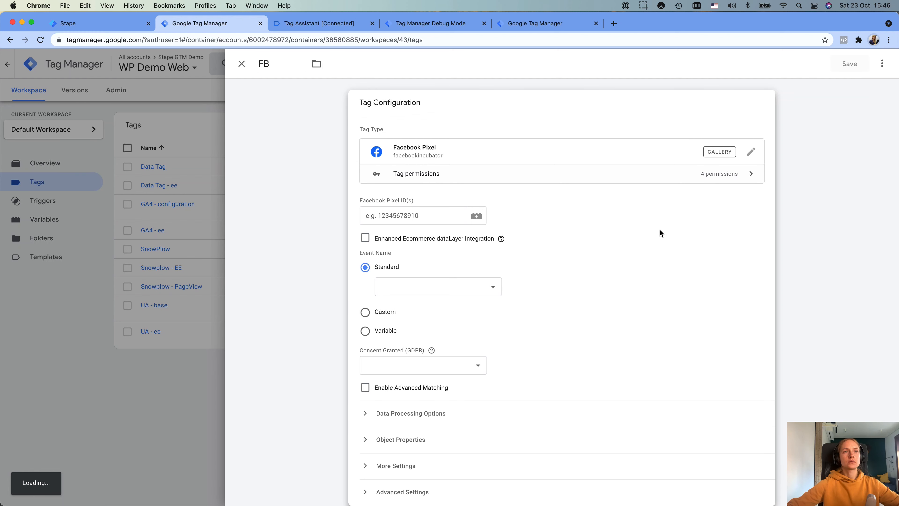
Step: Rename the Facebook Pixel tag as "FB - pageview"
{"action": "left_click", "coordinate": [378, 215]}
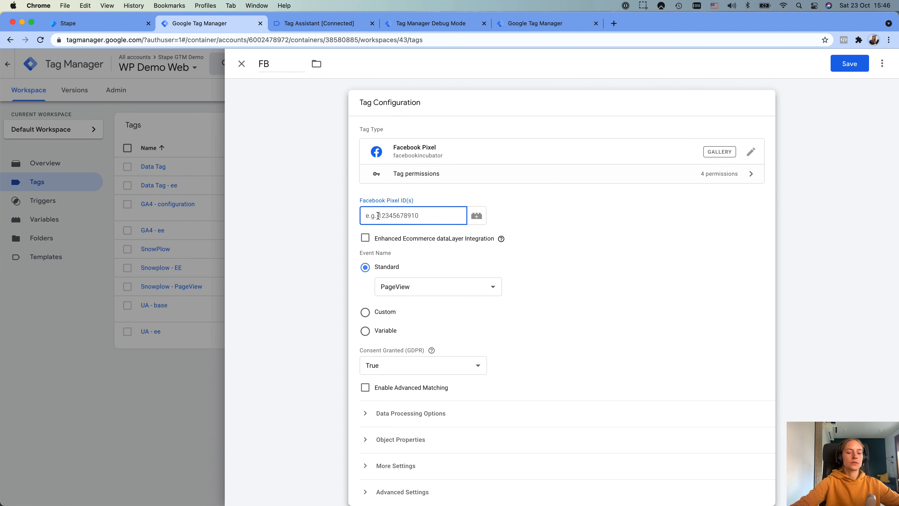
{"action": "left_click", "coordinate": [279, 67]}
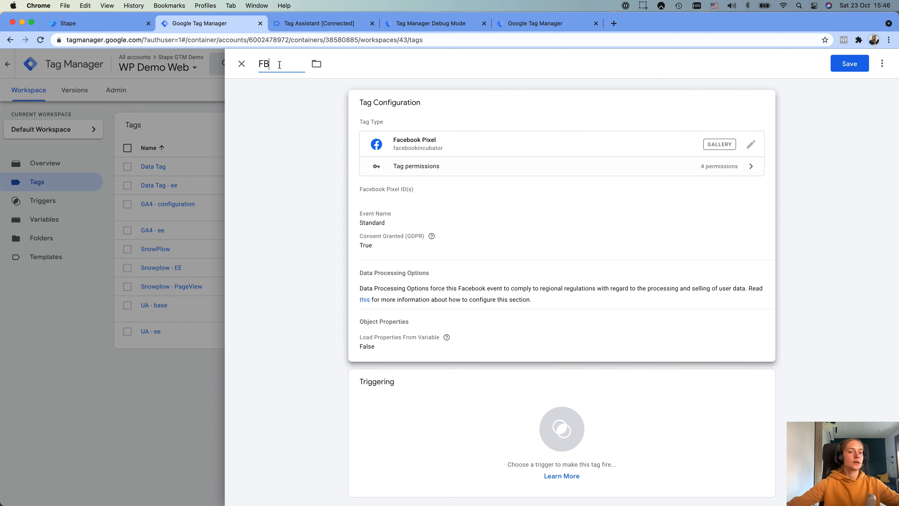
{"action": "type", "text": "- pageview"}
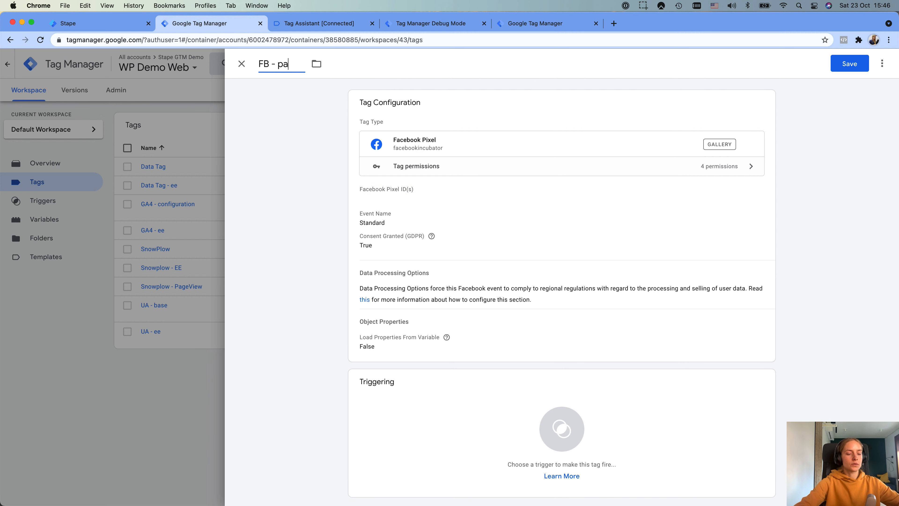
Step: Set the FB - pageview tag's Facebook Pixel ID to the {{FB pixel ID}} variable
{"action": "left_click", "coordinate": [447, 223]}
{"action": "scroll", "coordinate": [396, 336], "scroll_direction": "down", "scroll_amount": 3}
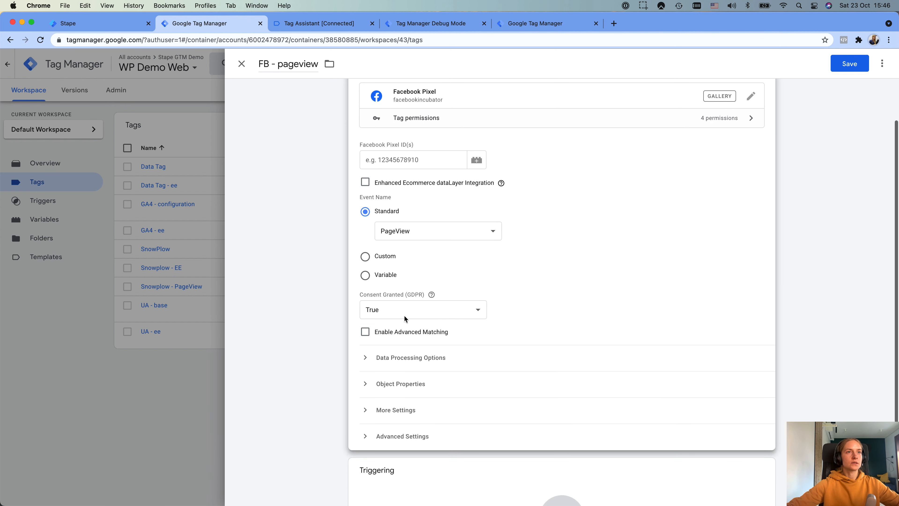
{"action": "left_click", "coordinate": [381, 167]}
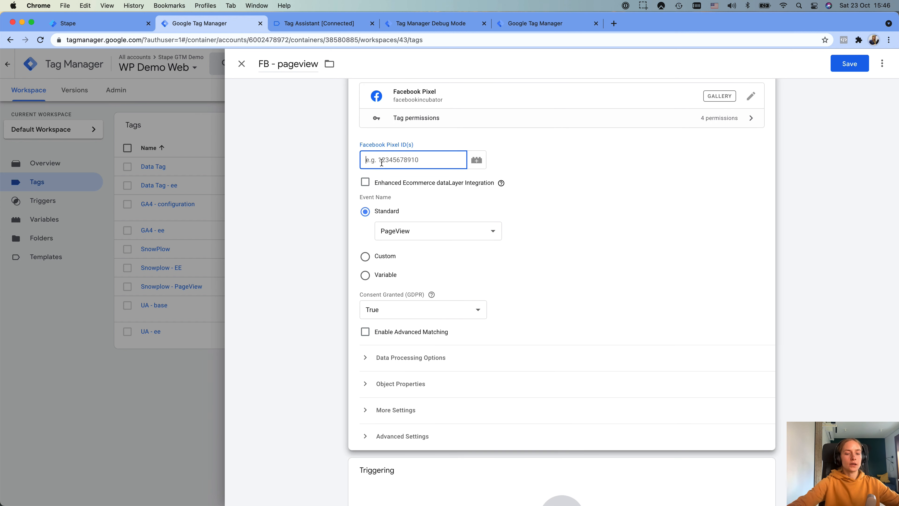
{"action": "type", "text": "{{"}
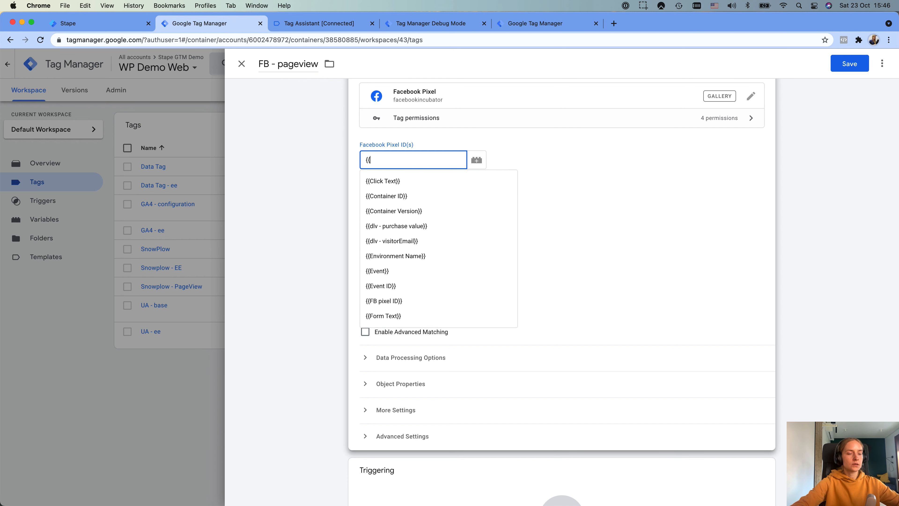
{"action": "left_click", "coordinate": [386, 300]}
Step: Add the All Pages page view trigger to the FB - pageview tag
{"action": "scroll", "coordinate": [520, 270], "scroll_direction": "down", "scroll_amount": 3}
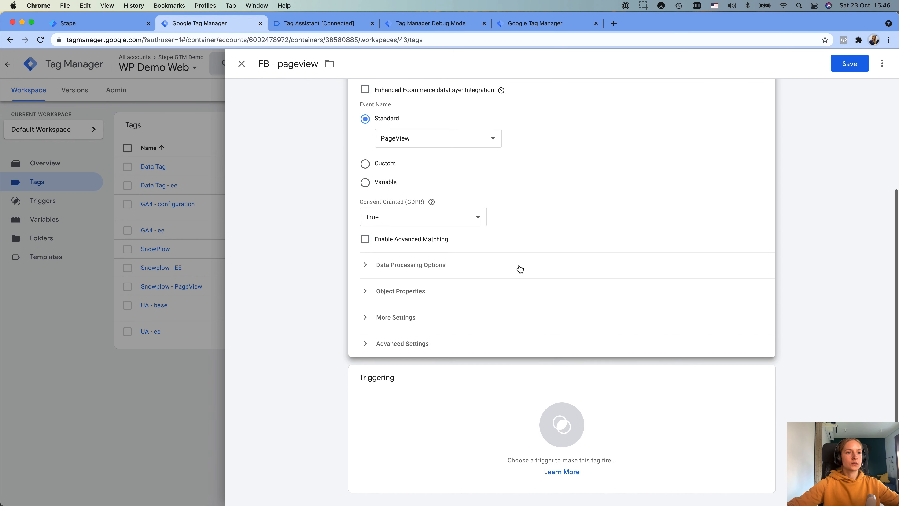
{"action": "left_click", "coordinate": [486, 410]}
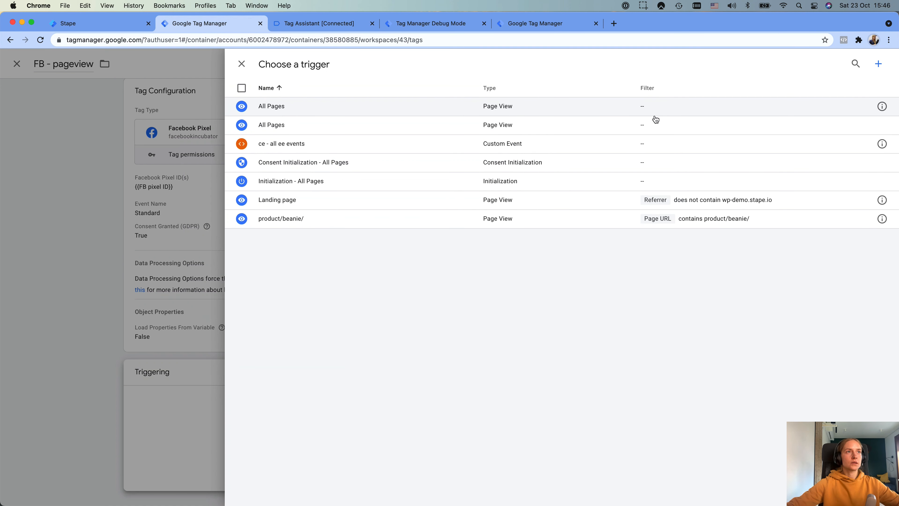
{"action": "left_click", "coordinate": [628, 110]}
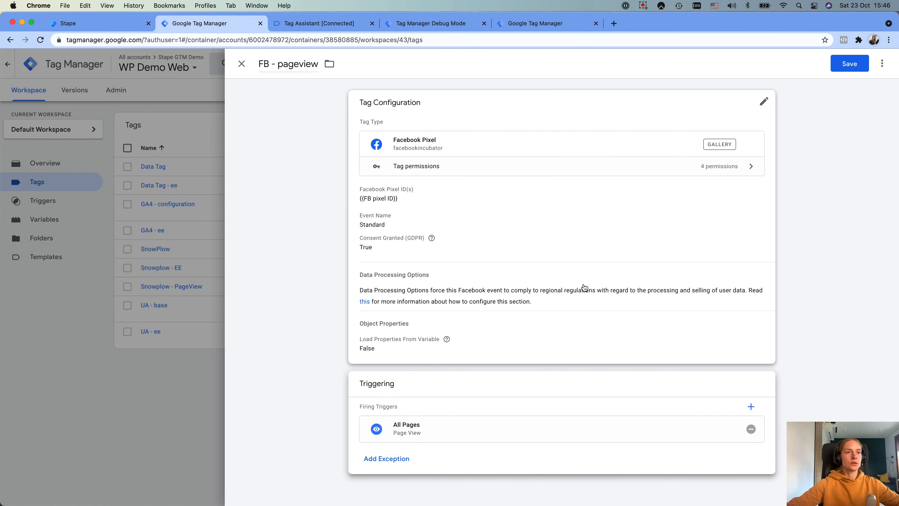
Step: Set the Event ID in the FB - pageview tag's additional settings to {{Event}}_{{Event ID}}
{"action": "left_click", "coordinate": [526, 341]}
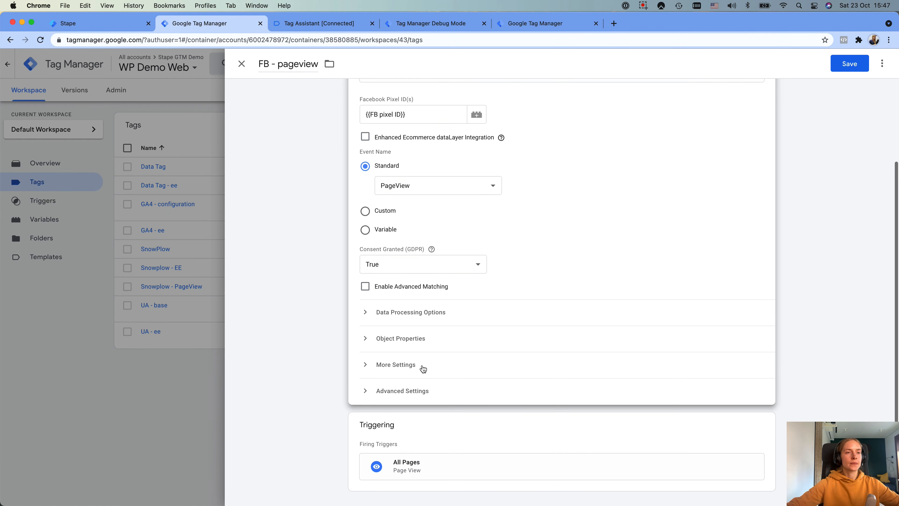
{"action": "left_click", "coordinate": [366, 390]}
{"action": "scroll", "coordinate": [450, 351], "scroll_direction": "down", "scroll_amount": 5}
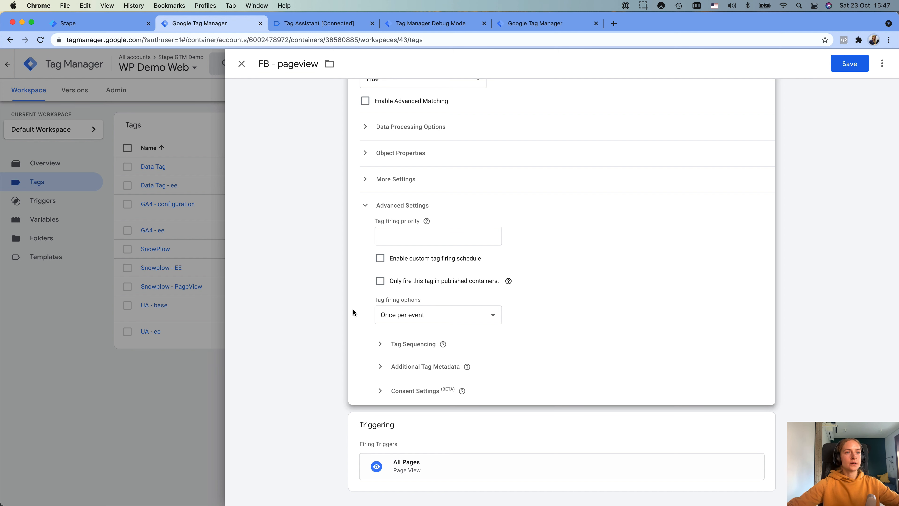
{"action": "left_click", "coordinate": [365, 179]}
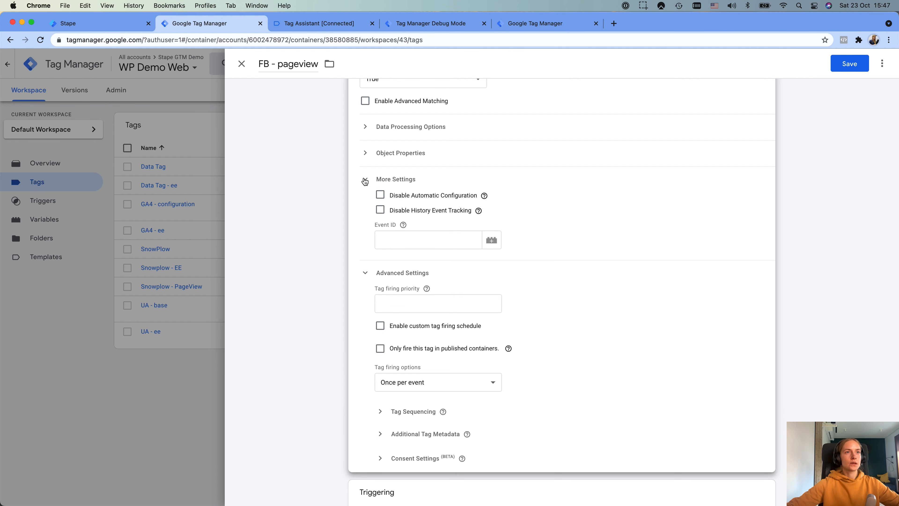
{"action": "left_click", "coordinate": [391, 234]}
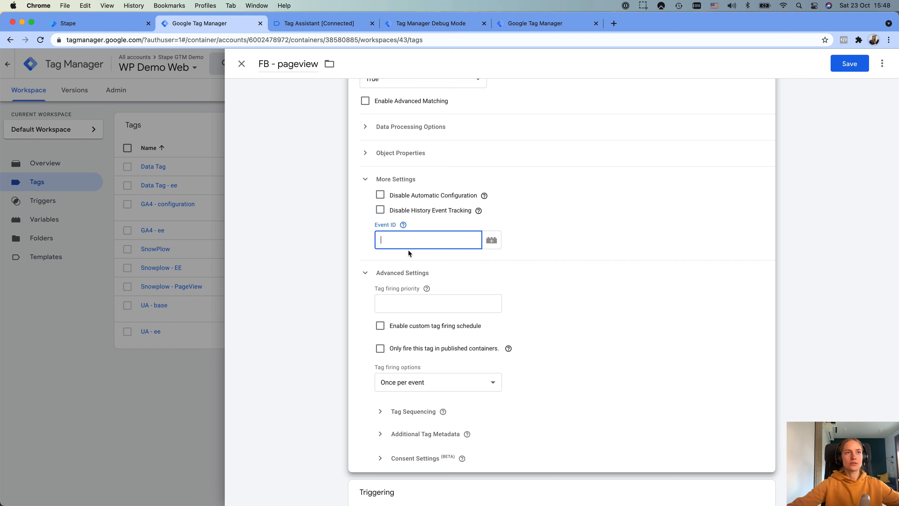
{"action": "left_click", "coordinate": [486, 209]}
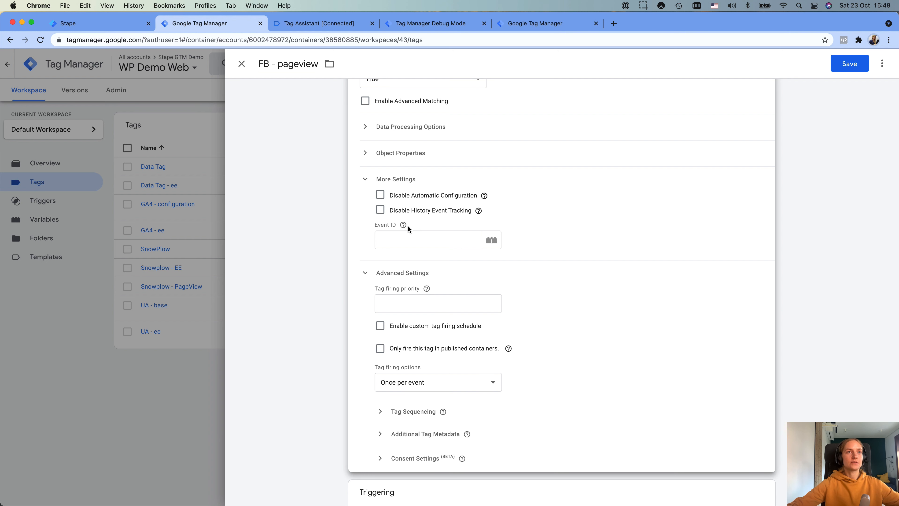
{"action": "left_click", "coordinate": [391, 241]}
{"action": "type", "text": "{{"}
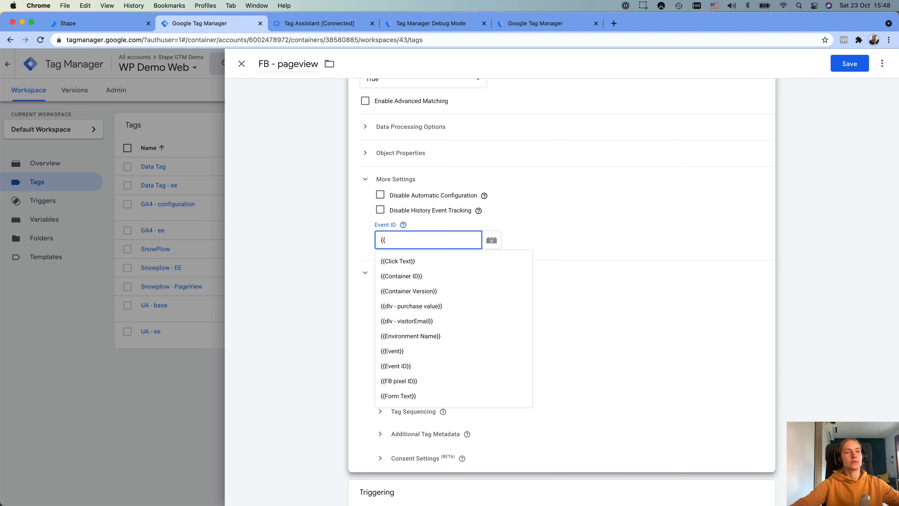
{"action": "left_click", "coordinate": [392, 352]}
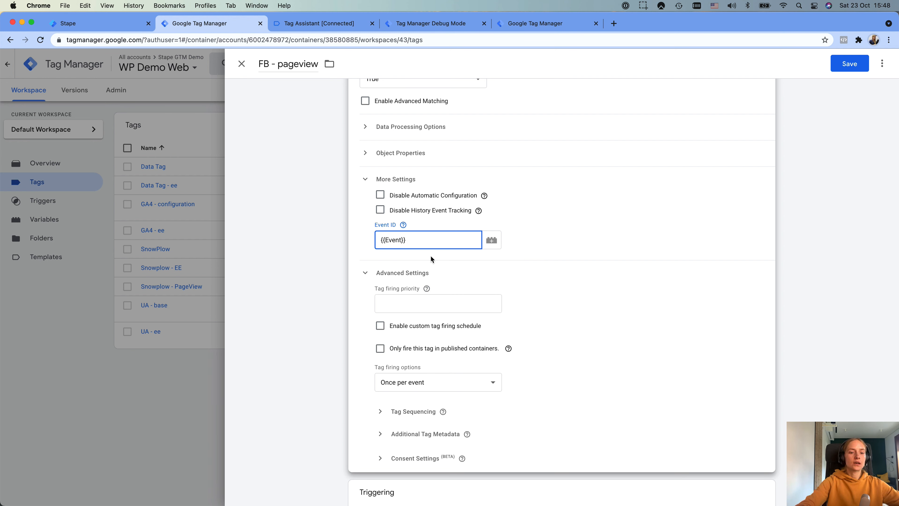
{"action": "type", "text": "_"}
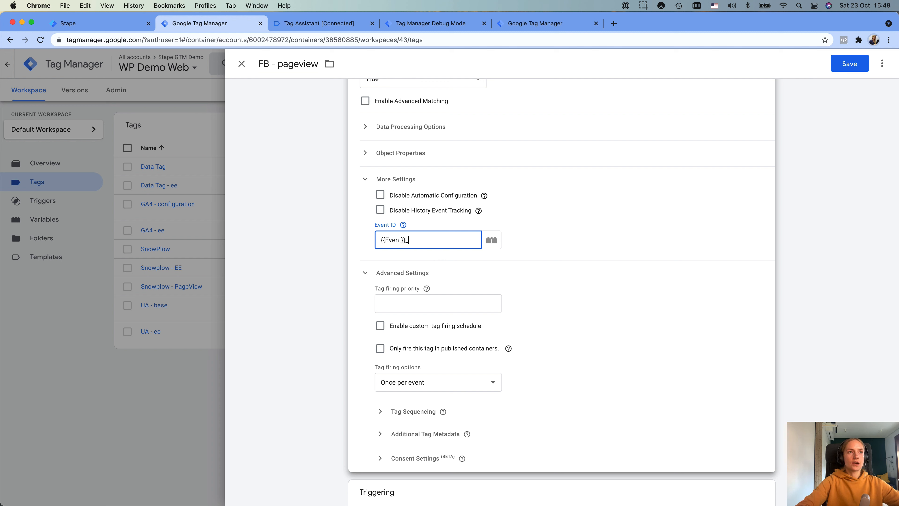
{"action": "type", "text": "{"}
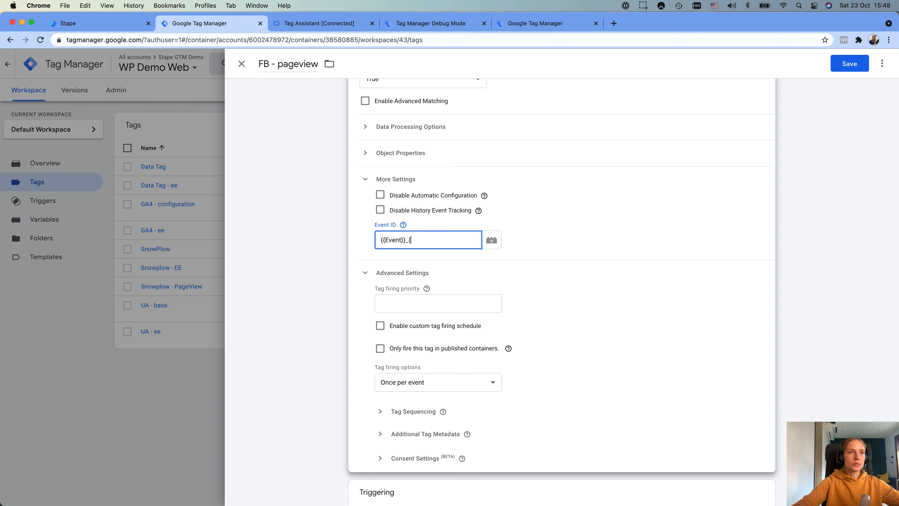
{"action": "type", "text": "{even"}
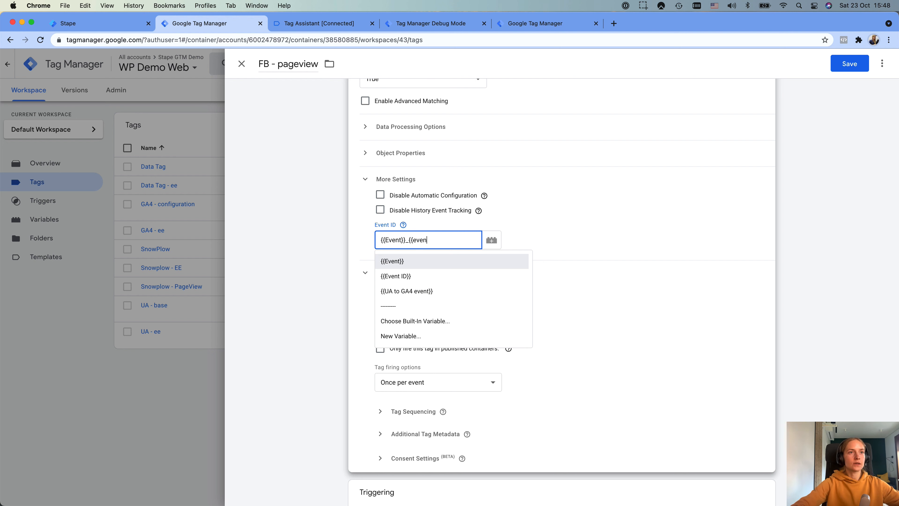
{"action": "left_click", "coordinate": [400, 278]}
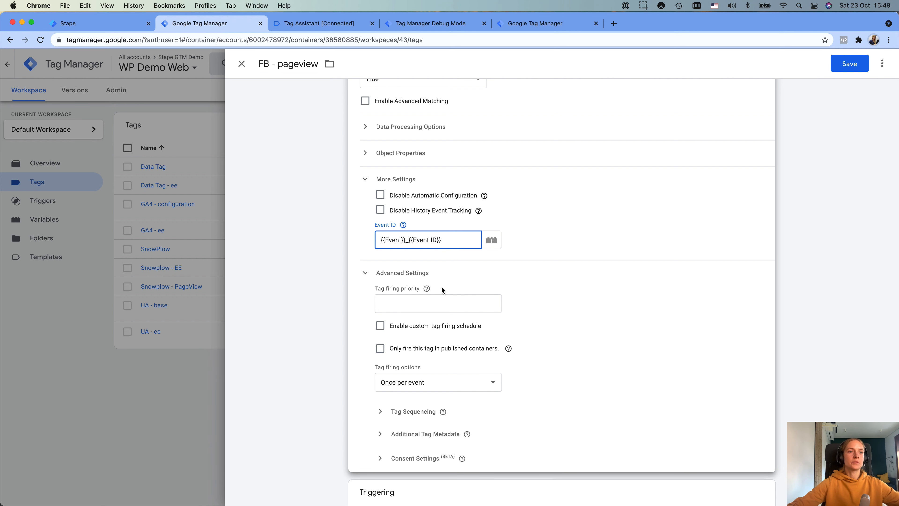
Step: Review the FB - pageview tag's configuration from top to bottom and save the tag
{"action": "scroll", "coordinate": [441, 289], "scroll_direction": "down", "scroll_amount": 1}
{"action": "scroll", "coordinate": [410, 273], "scroll_direction": "up", "scroll_amount": 15}
{"action": "scroll", "coordinate": [405, 281], "scroll_direction": "down", "scroll_amount": 15}
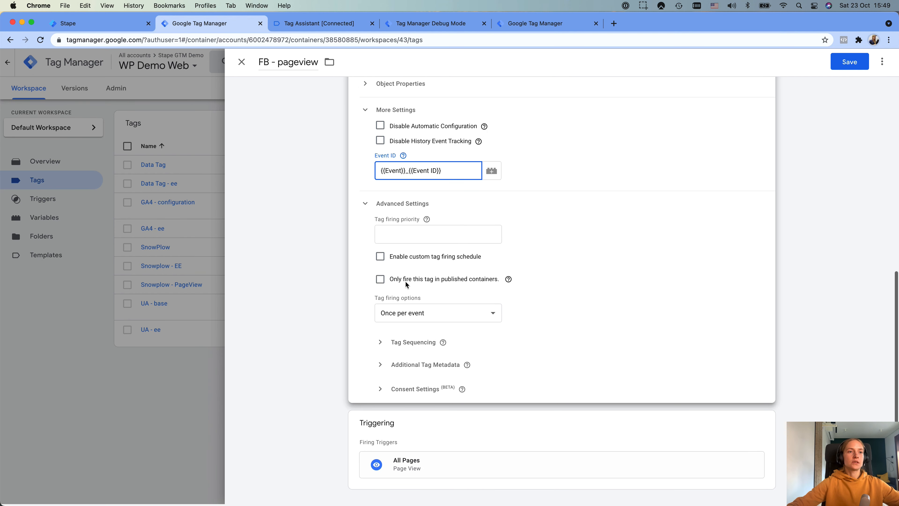
{"action": "left_click", "coordinate": [845, 64]}
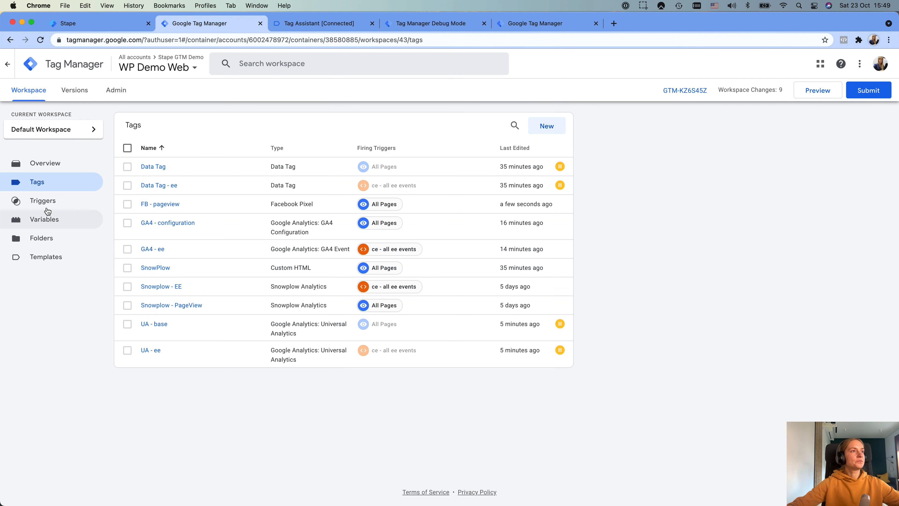
Step: Examine the user-defined Event ID variable's configuration and the available variable types, leaving the variable as it is
{"action": "left_click", "coordinate": [46, 217]}
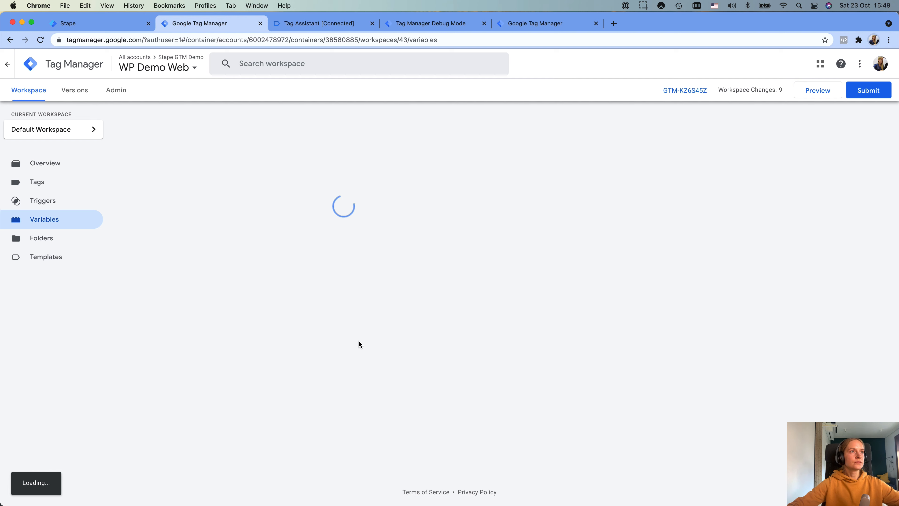
{"action": "scroll", "coordinate": [187, 319], "scroll_direction": "down", "scroll_amount": 5}
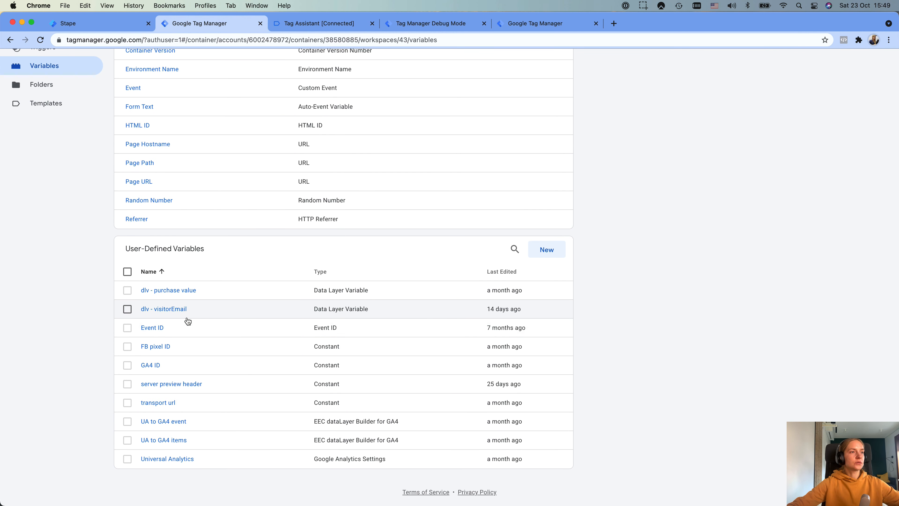
{"action": "left_click", "coordinate": [154, 329]}
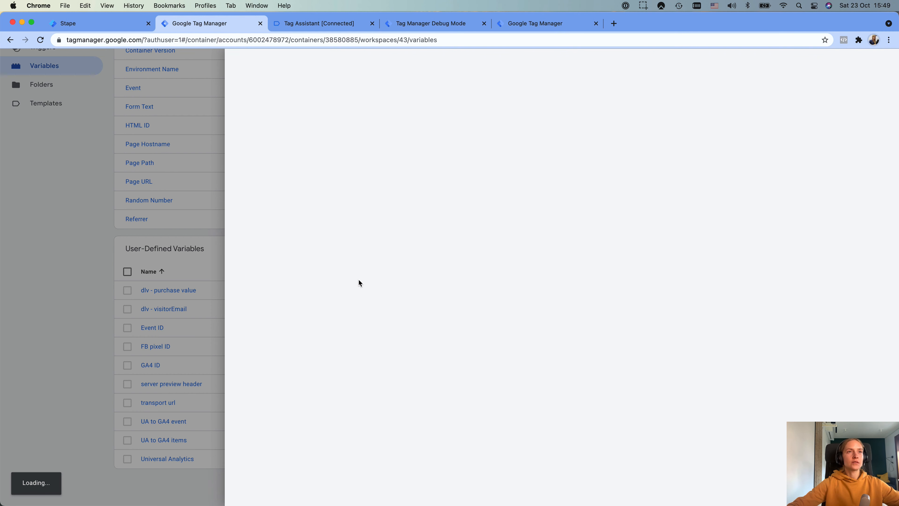
{"action": "left_click", "coordinate": [673, 133]}
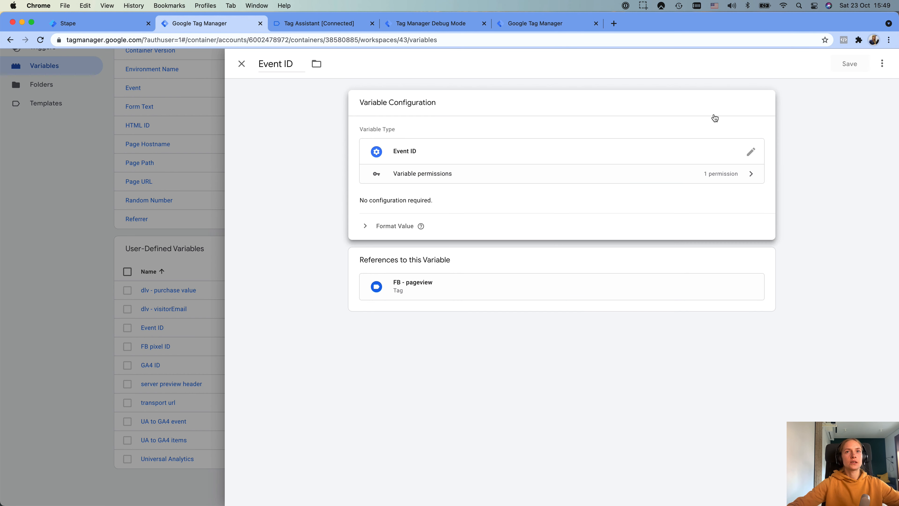
{"action": "left_click", "coordinate": [697, 154]}
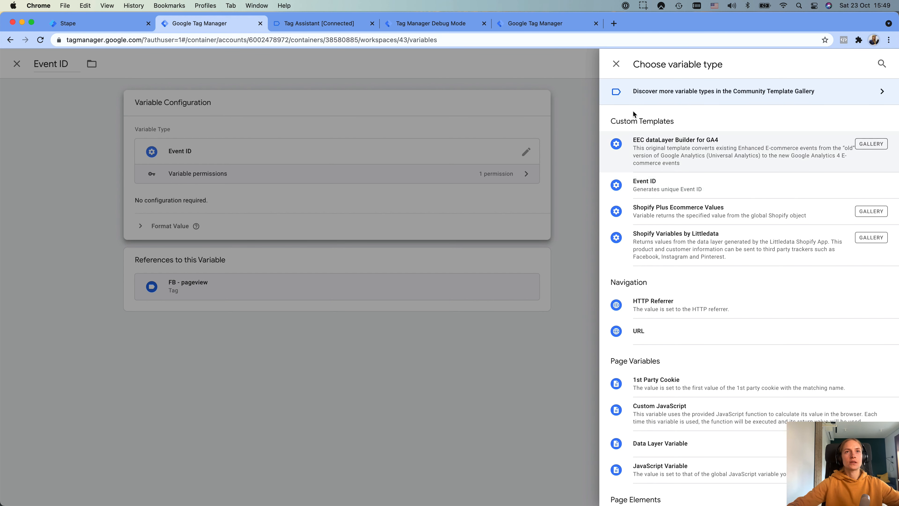
{"action": "left_click", "coordinate": [617, 64]}
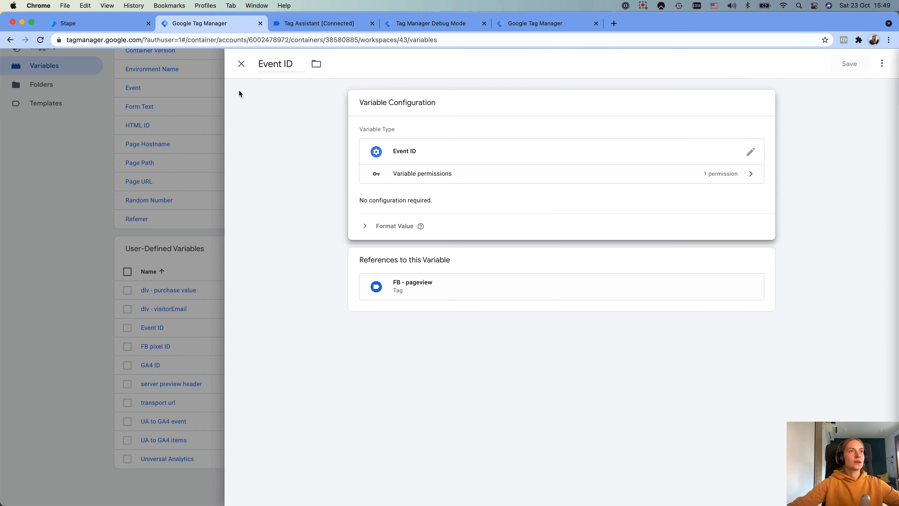
{"action": "left_click", "coordinate": [241, 63]}
Step: Return to the tag list and create a new tag named "FB - ee"
{"action": "left_click", "coordinate": [30, 183]}
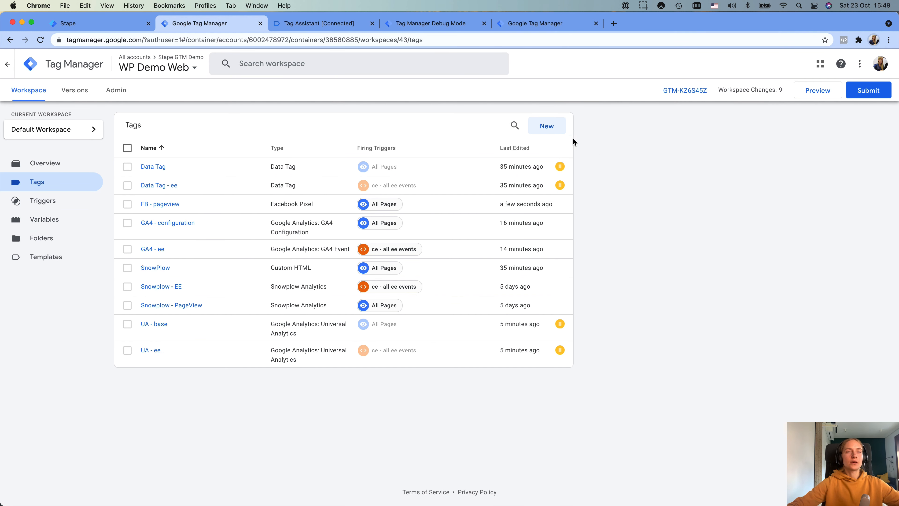
{"action": "left_click", "coordinate": [547, 127]}
{"action": "left_click", "coordinate": [273, 58]}
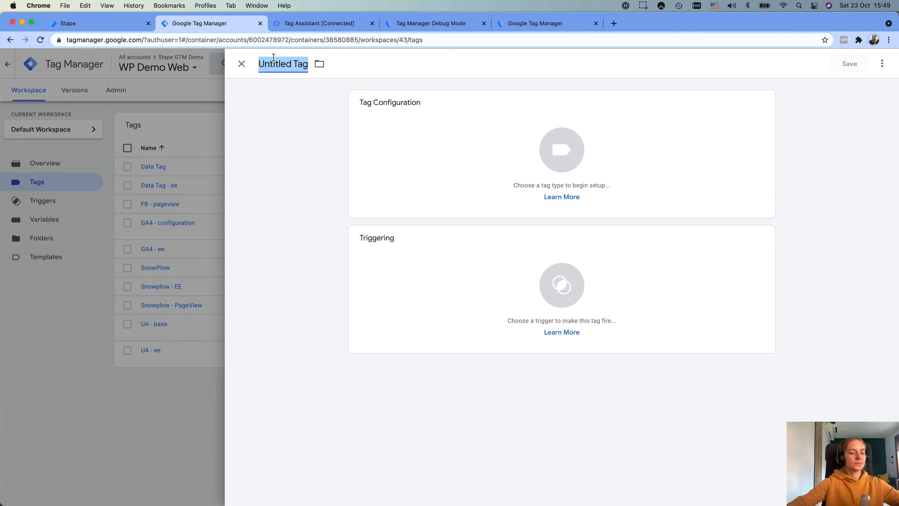
{"action": "type", "text": "FB - ee"}
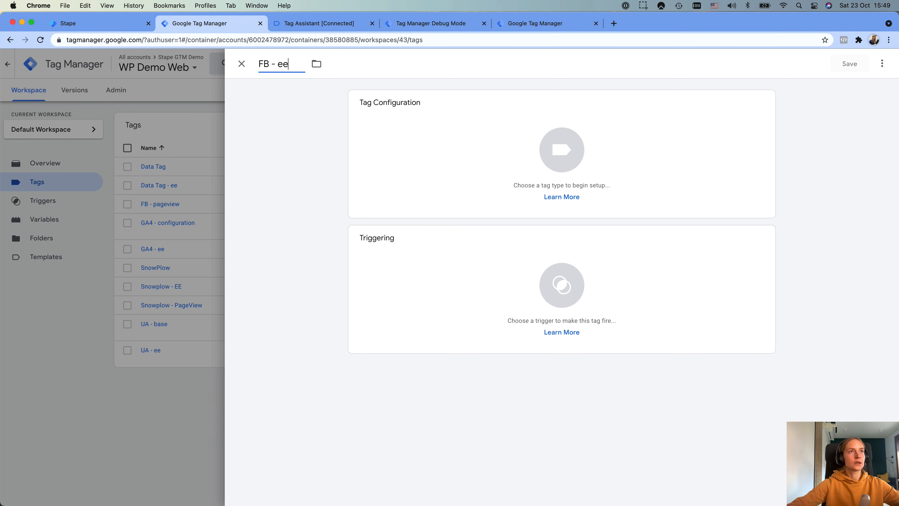
Step: Search the tag types for "fa" and set the FB - ee tag's type to Facebook Pixel by facebookincubator
{"action": "left_click", "coordinate": [552, 190]}
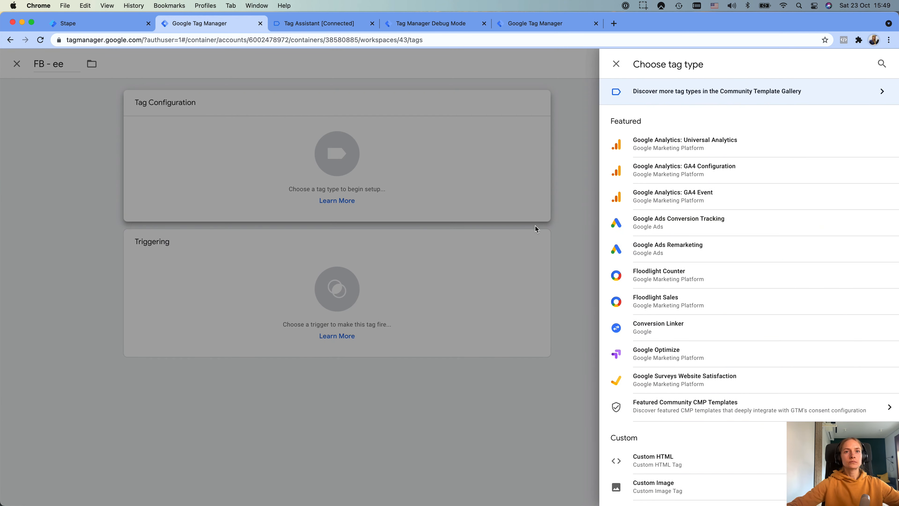
{"action": "left_click", "coordinate": [882, 64]}
{"action": "type", "text": "fa"}
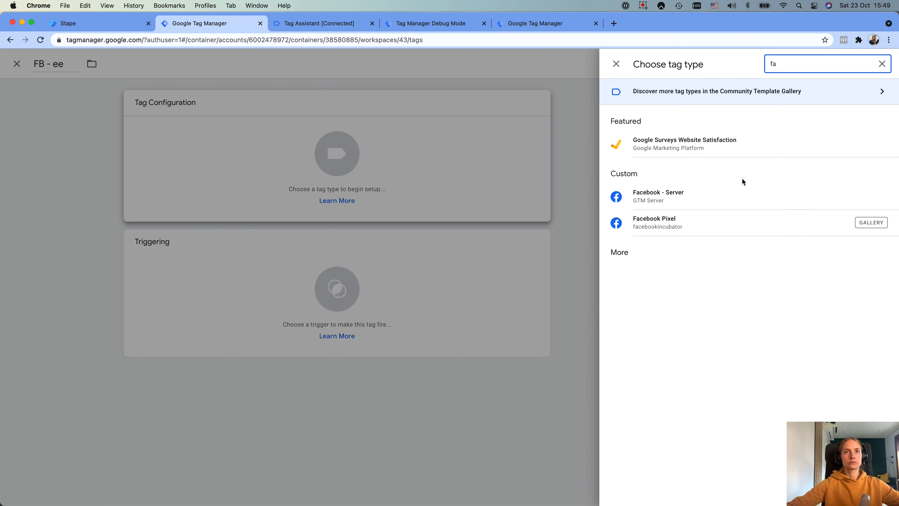
{"action": "left_click", "coordinate": [714, 223]}
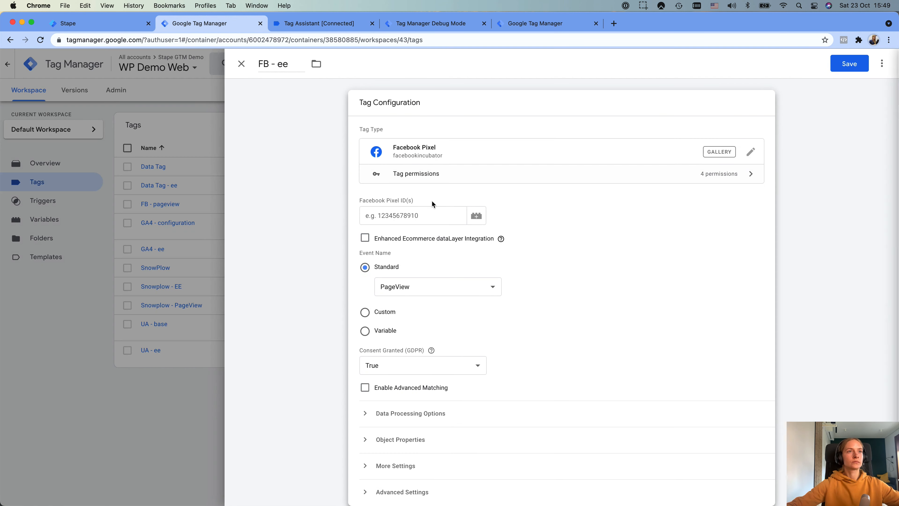
Step: Set the FB - ee tag's Facebook Pixel ID to {{FB pixel ID}} and enable Enhanced Ecommerce dataLayer Integration
{"action": "left_click", "coordinate": [399, 215]}
{"action": "type", "text": "{{p"}
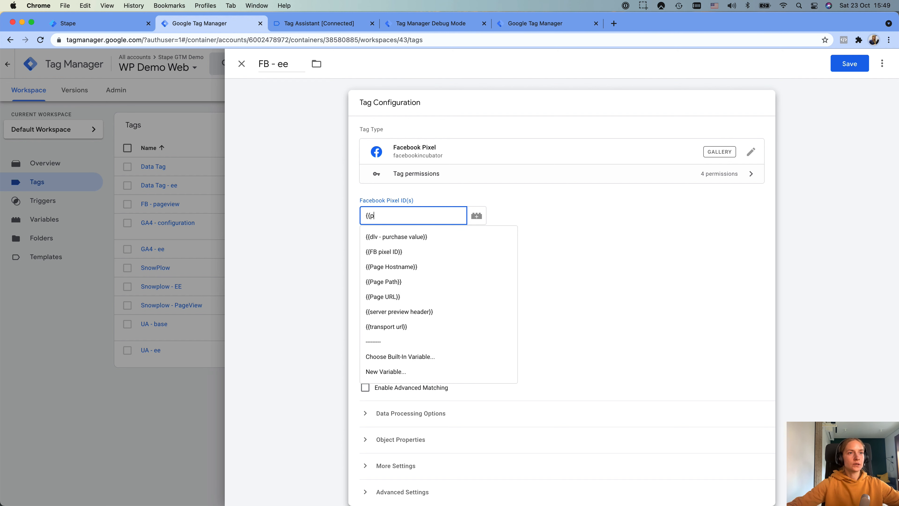
{"action": "left_click", "coordinate": [382, 250]}
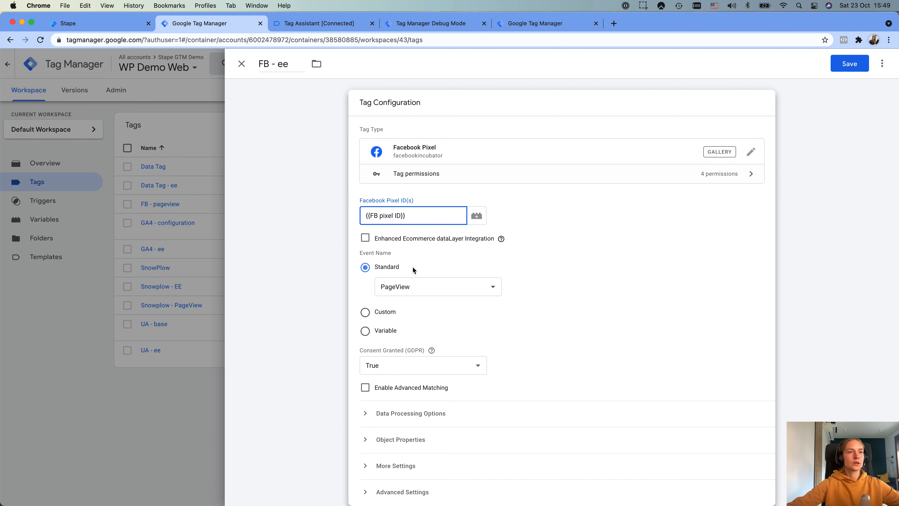
{"action": "scroll", "coordinate": [421, 295], "scroll_direction": "down", "scroll_amount": 1}
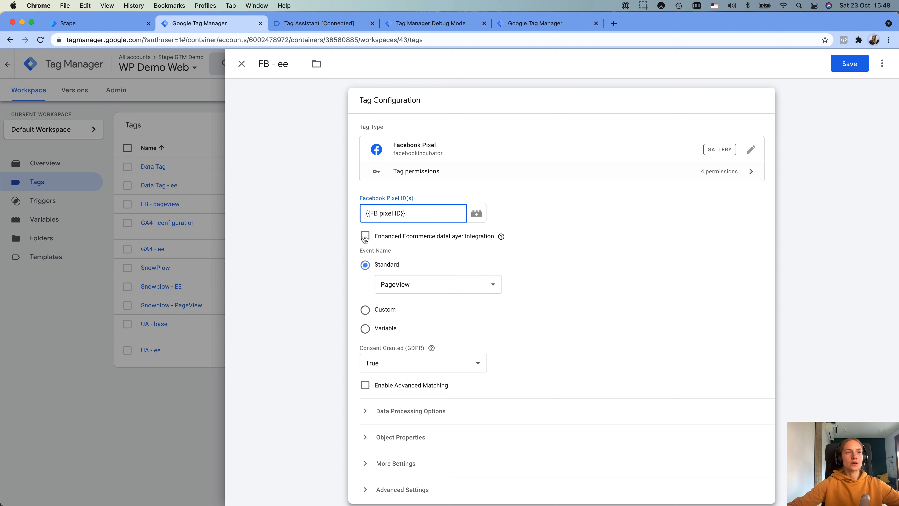
{"action": "left_click", "coordinate": [365, 237]}
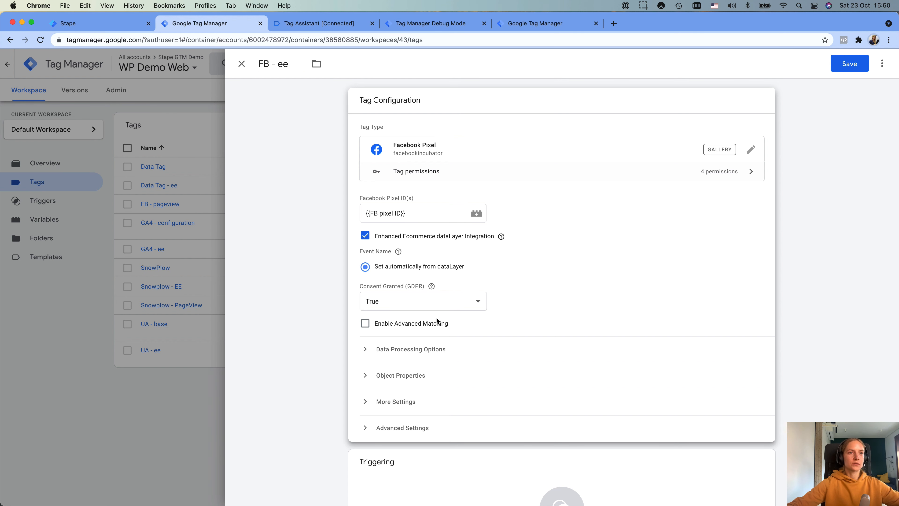
Step: Set the FB - ee tag's Event ID to {{Event}}_{{Event ID}}
{"action": "scroll", "coordinate": [436, 317], "scroll_direction": "down", "scroll_amount": 3}
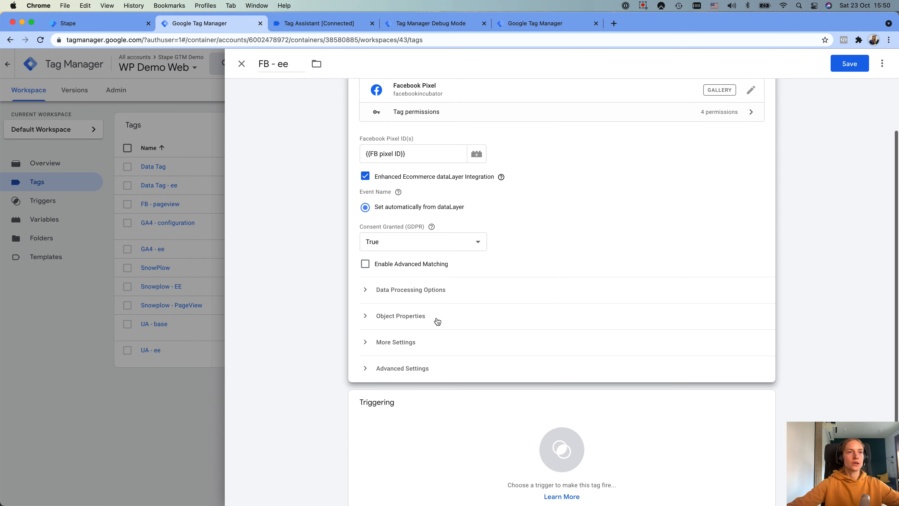
{"action": "left_click", "coordinate": [364, 340]}
{"action": "scroll", "coordinate": [364, 340], "scroll_direction": "down", "scroll_amount": 3}
{"action": "left_click", "coordinate": [396, 338]}
{"action": "type", "text": "{{event"}
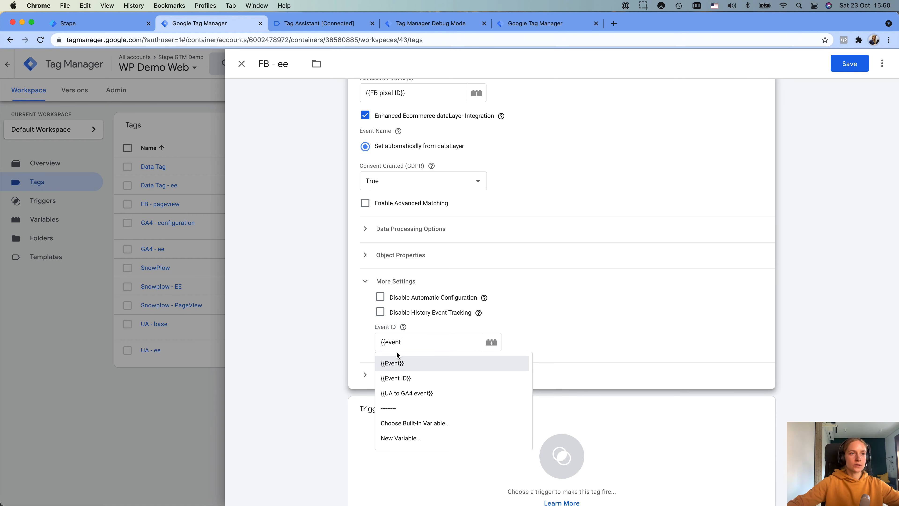
{"action": "left_click", "coordinate": [391, 363]}
{"action": "type", "text": "_"}
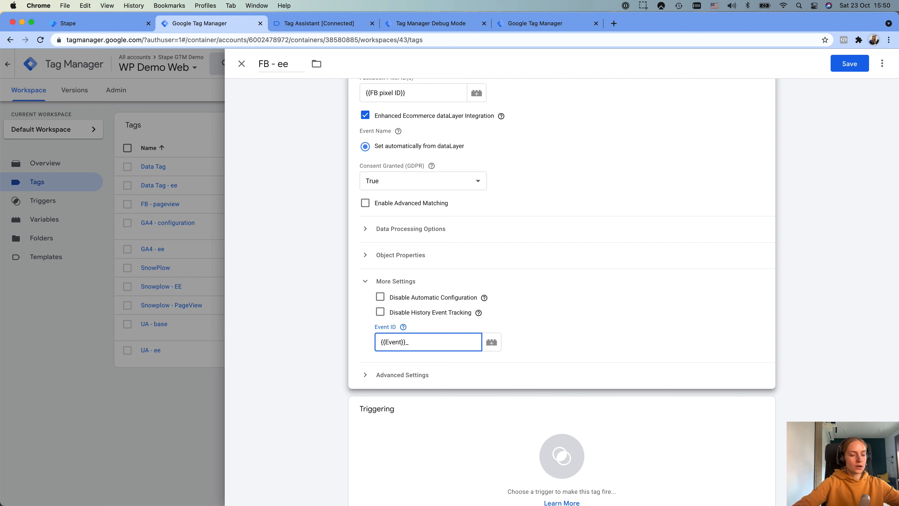
{"action": "type", "text": "PP"}
{"action": "key", "text": "BackSpace"}
{"action": "key", "text": "BackSpace"}
{"action": "type", "text": "{{eve"}
{"action": "left_click", "coordinate": [395, 378]}
Step: Assign the "ce - all ee events" trigger to the FB - ee tag and save the tag
{"action": "left_click", "coordinate": [417, 424]}
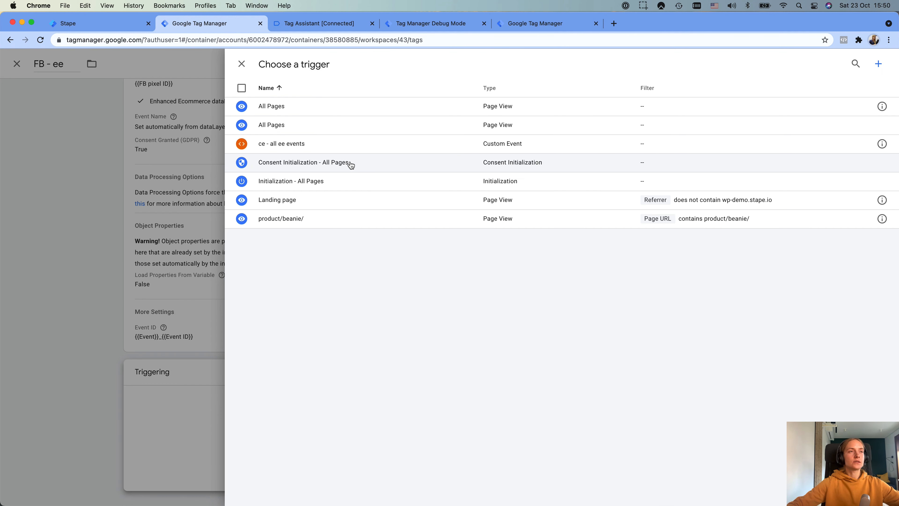
{"action": "left_click", "coordinate": [303, 145]}
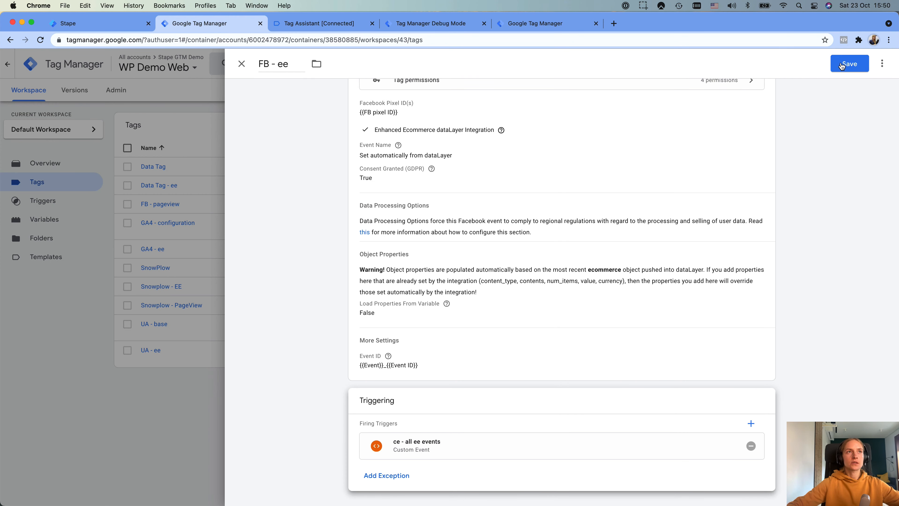
{"action": "left_click", "coordinate": [842, 66]}
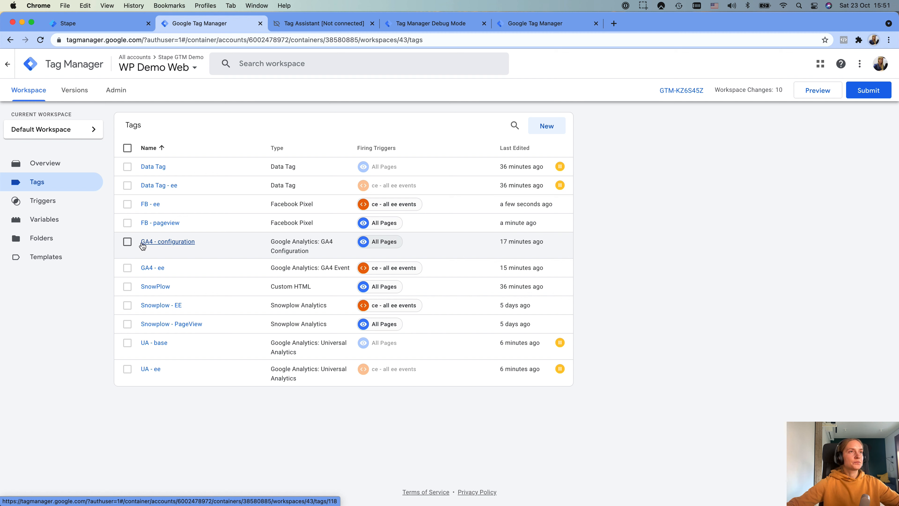
Step: Turn off sending a page view event on configuration load in the GA4 - configuration tag and save it
{"action": "left_click", "coordinate": [180, 243]}
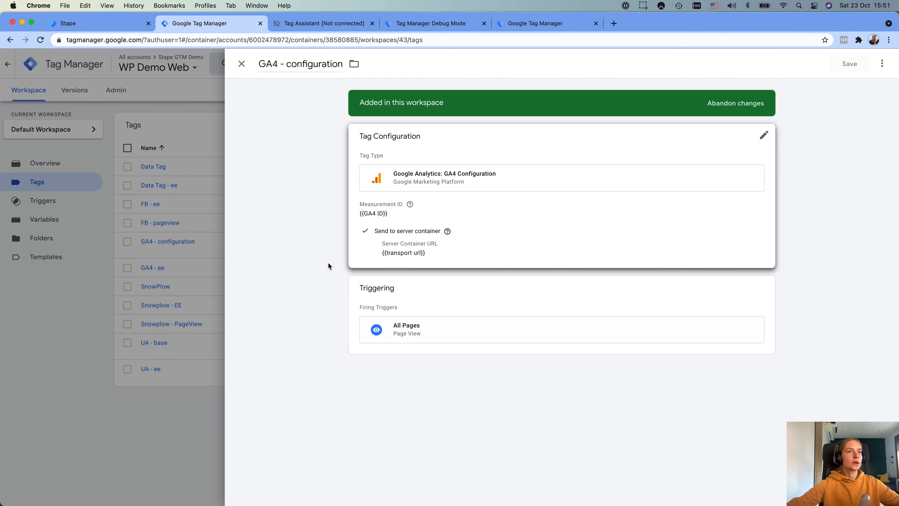
{"action": "left_click", "coordinate": [506, 241]}
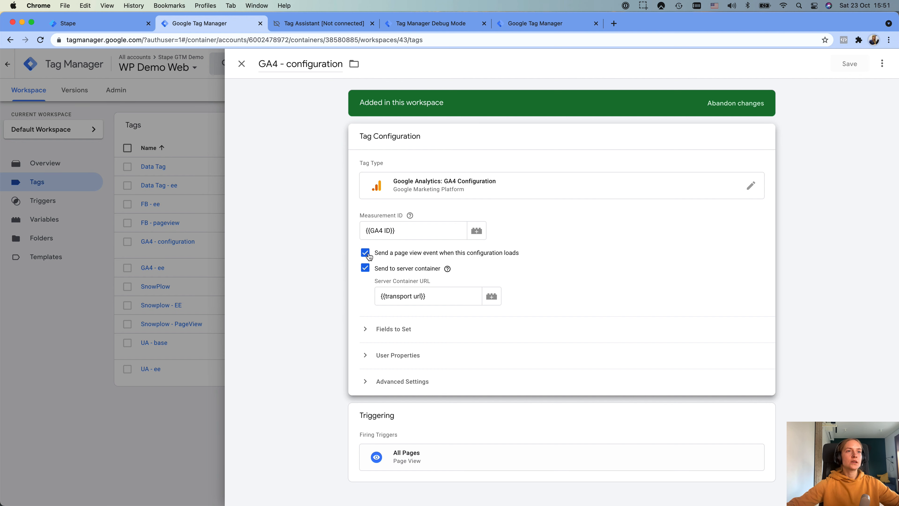
{"action": "left_click_drag", "start_coordinate": [376, 257], "coordinate": [535, 257]}
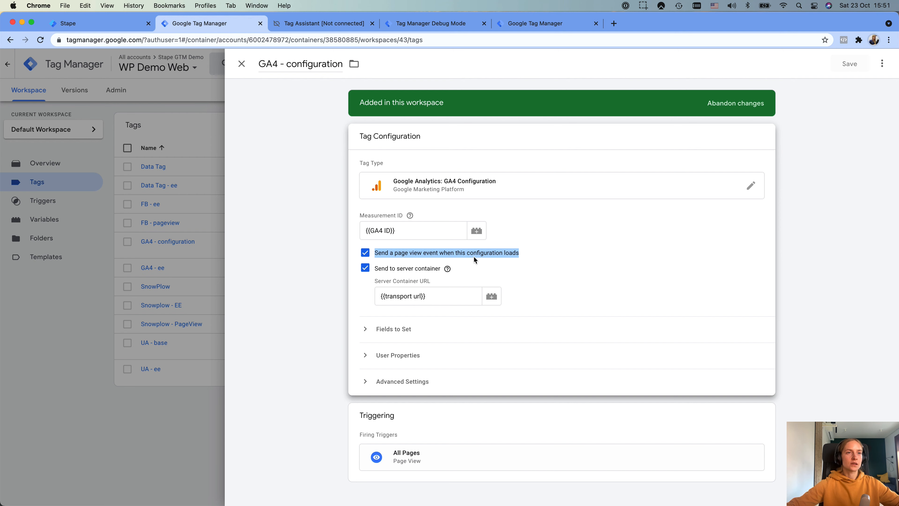
{"action": "left_click", "coordinate": [365, 253]}
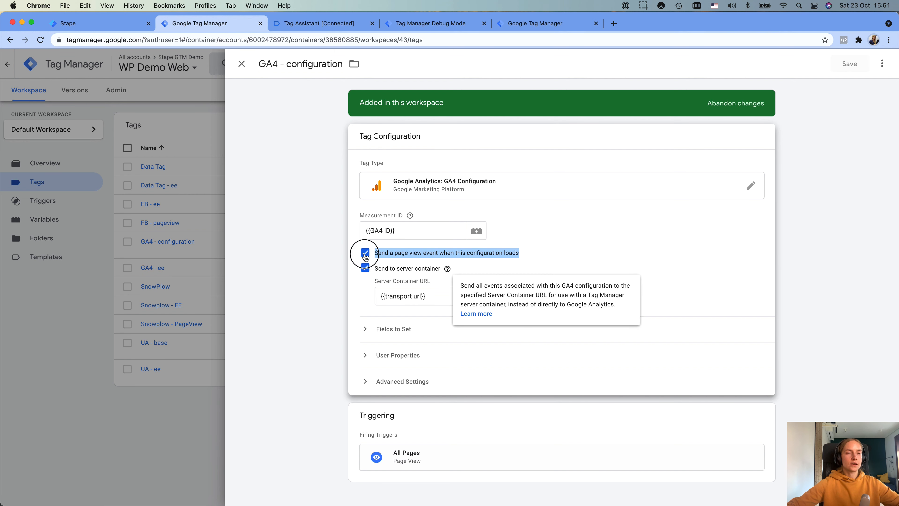
{"action": "left_click", "coordinate": [838, 71]}
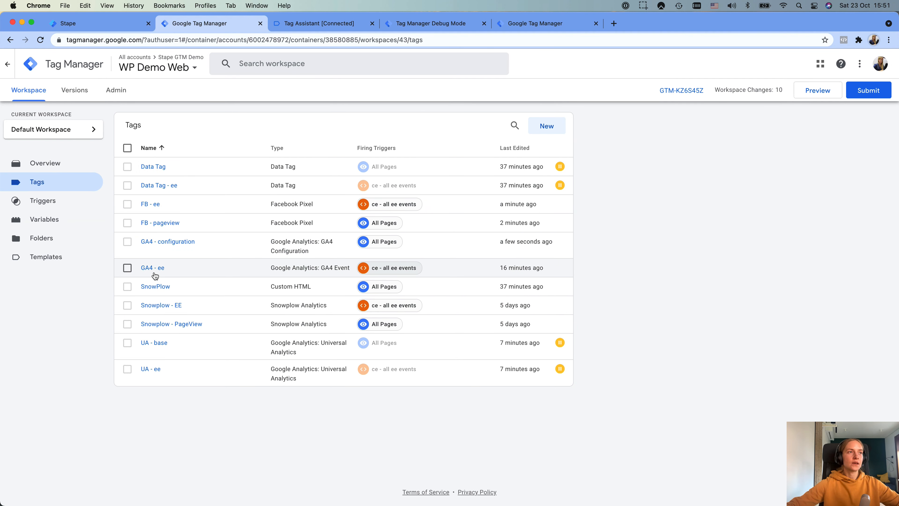
Step: Create a new tag named "GA4 - pageview"
{"action": "left_click", "coordinate": [543, 126]}
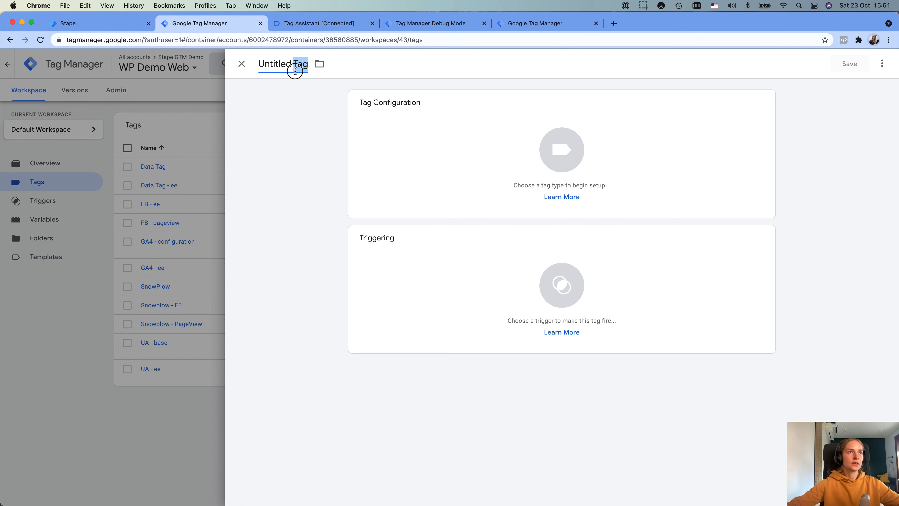
{"action": "double_click", "coordinate": [295, 69]}
{"action": "key", "text": "super+a"}
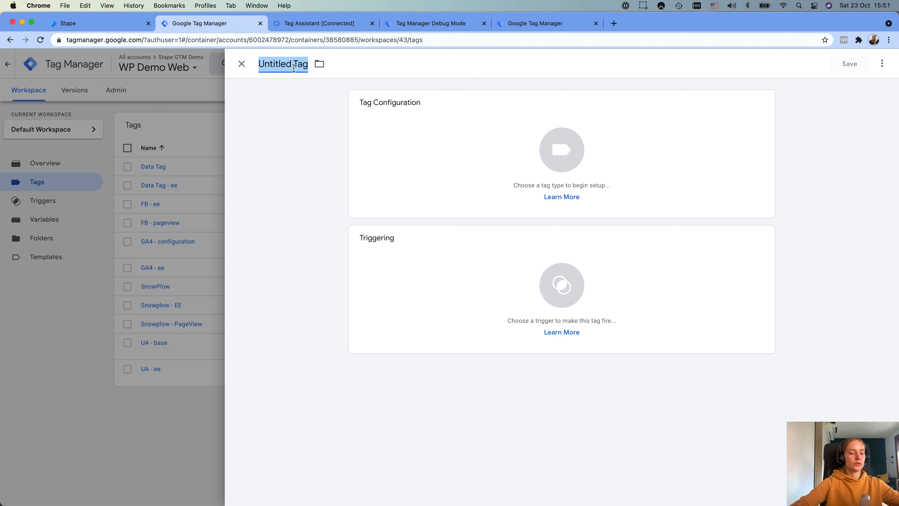
{"action": "type", "text": "G"}
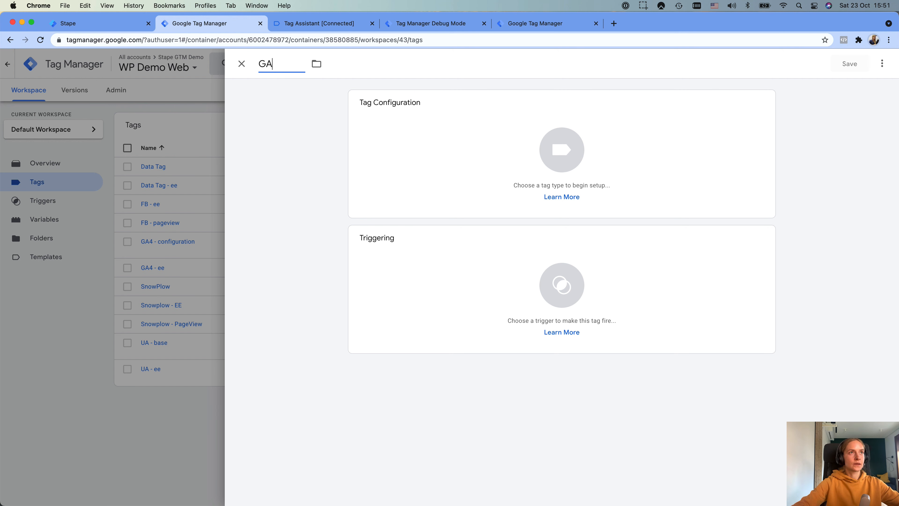
{"action": "type", "text": "A4 - pa"}
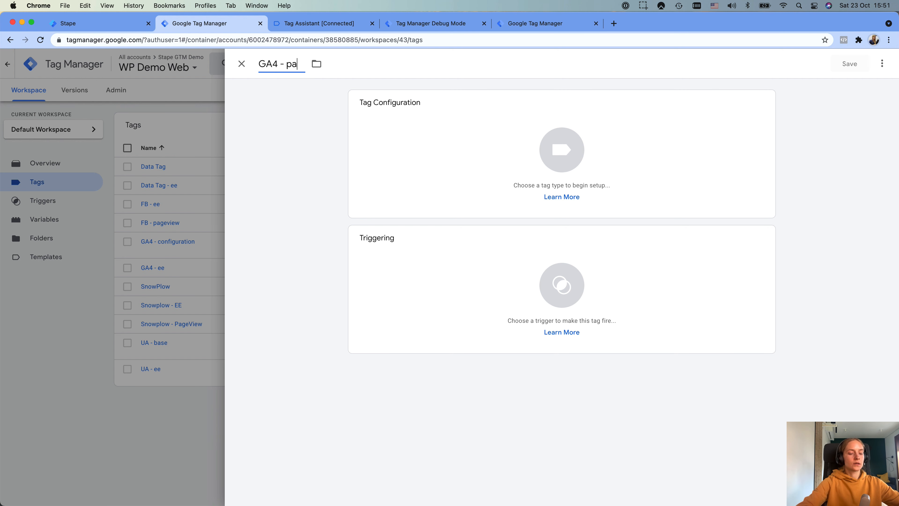
{"action": "type", "text": "geview"}
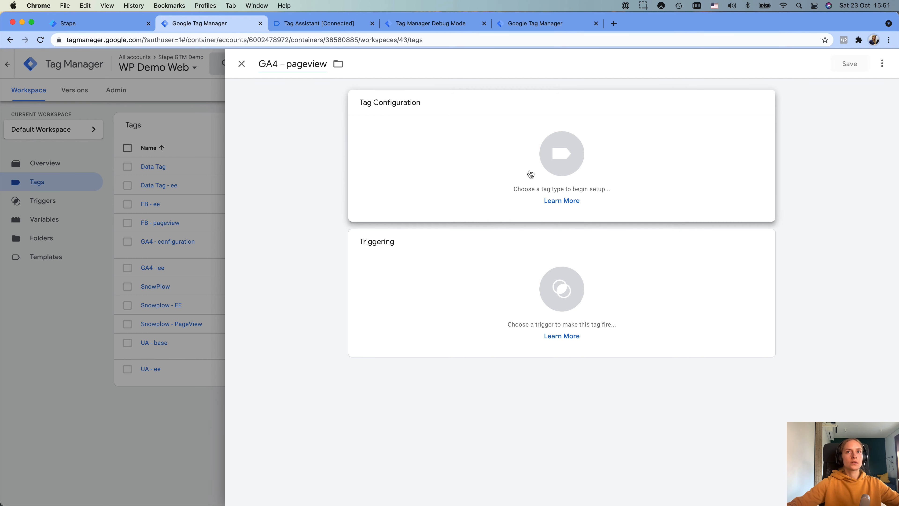
Step: Make GA4 - pageview a Google Analytics: GA4 Event tag that uses GA4 - configuration as its configuration tag
{"action": "left_click", "coordinate": [529, 174]}
{"action": "left_click", "coordinate": [746, 192]}
{"action": "left_click", "coordinate": [425, 197]}
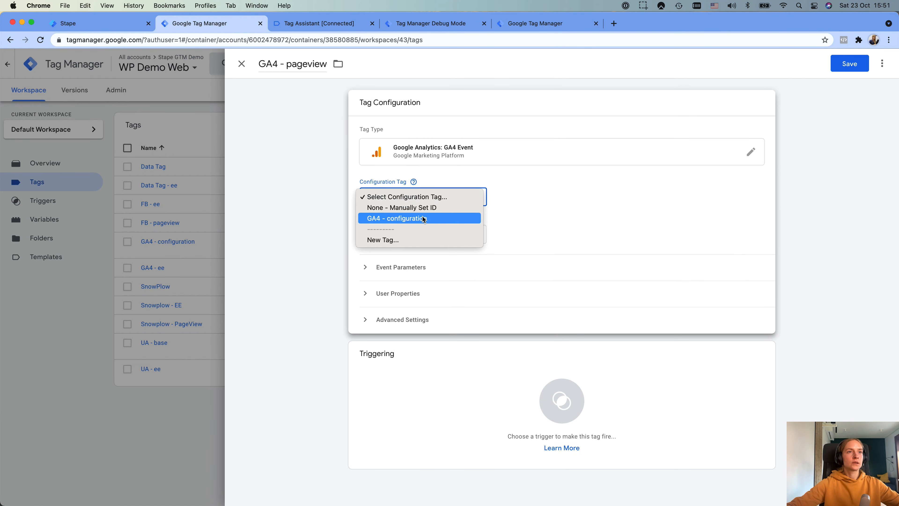
{"action": "left_click", "coordinate": [424, 219]}
Step: Open the help article on recommended GA4 event names and set the tag's event name to page_view
{"action": "left_click", "coordinate": [411, 228]}
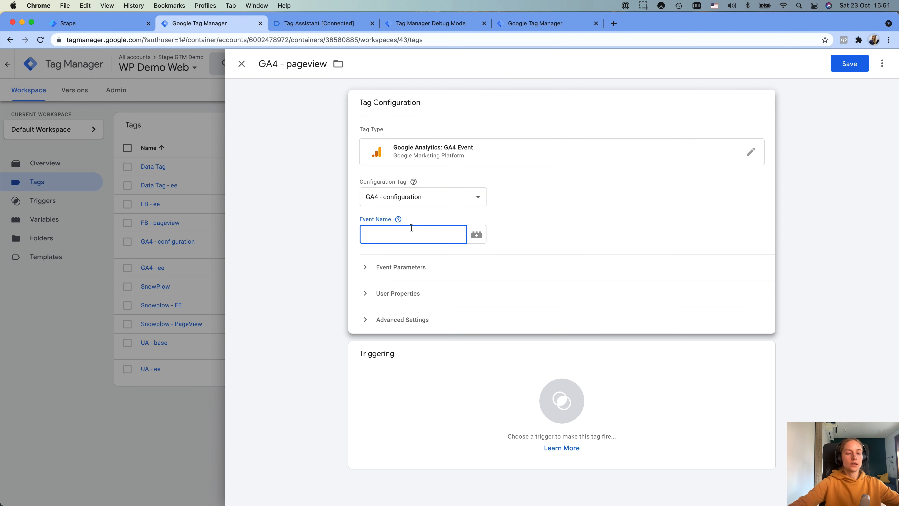
{"action": "left_click", "coordinate": [398, 219]}
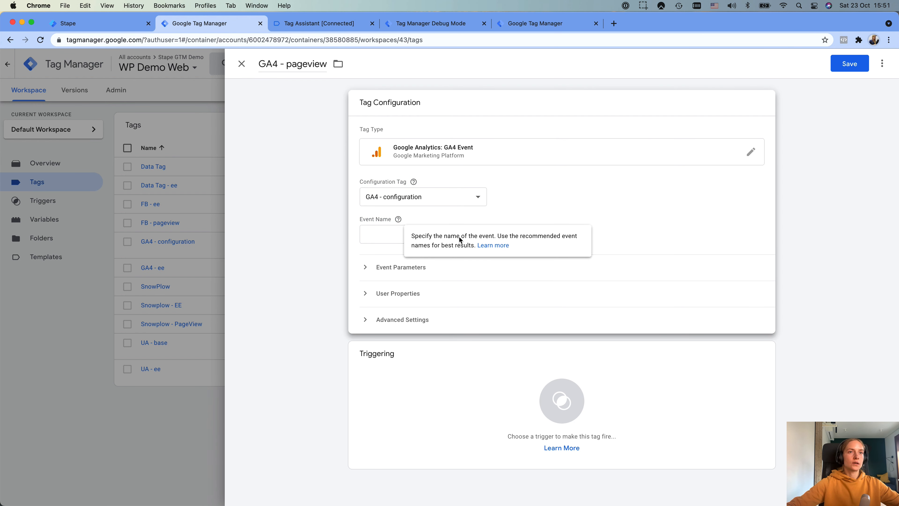
{"action": "left_click", "coordinate": [493, 245]}
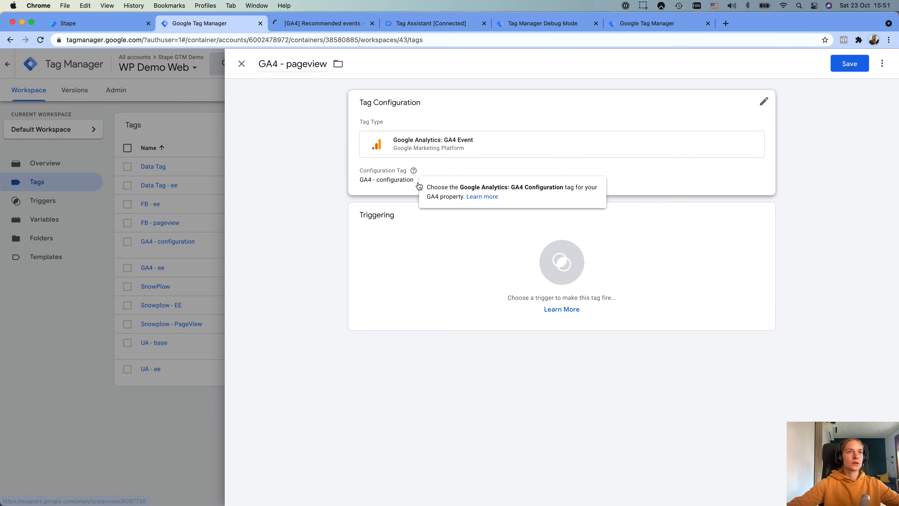
{"action": "left_click", "coordinate": [392, 187]}
{"action": "left_click", "coordinate": [388, 234]}
{"action": "type", "text": "pa"}
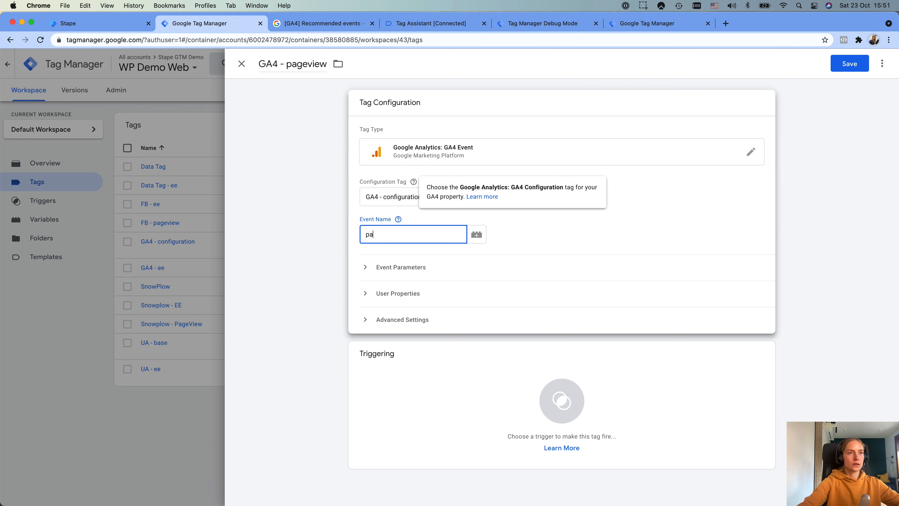
{"action": "type", "text": "ge_view"}
{"action": "left_click", "coordinate": [549, 235]}
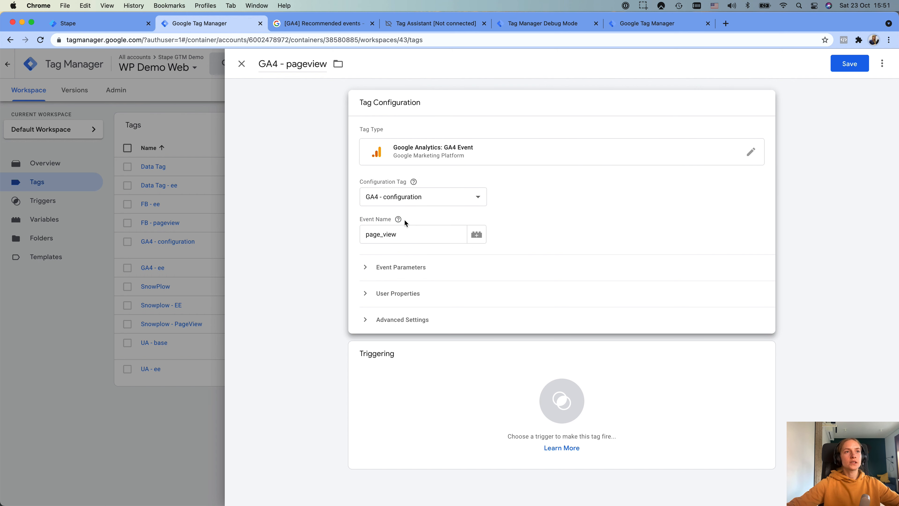
Step: Search the GA4 recommended events article for "page" and look through its event tables for a page view event name
{"action": "left_click", "coordinate": [323, 23]}
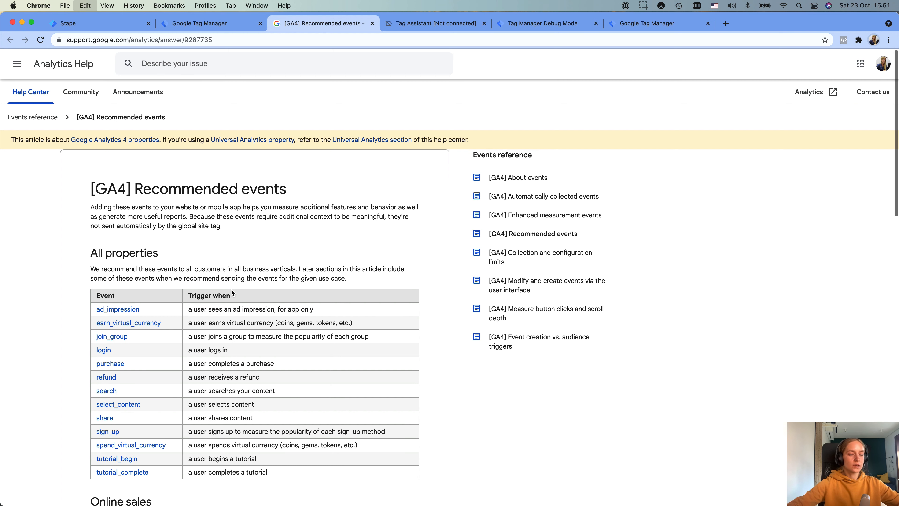
{"action": "key", "text": "super+f"}
{"action": "type", "text": "page"}
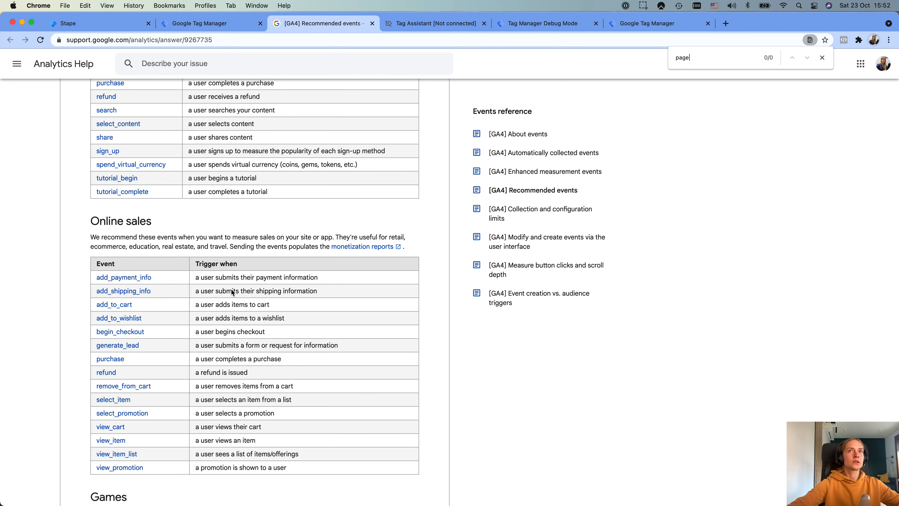
{"action": "scroll", "coordinate": [231, 289], "scroll_direction": "down", "scroll_amount": 5}
{"action": "key", "text": "super+f"}
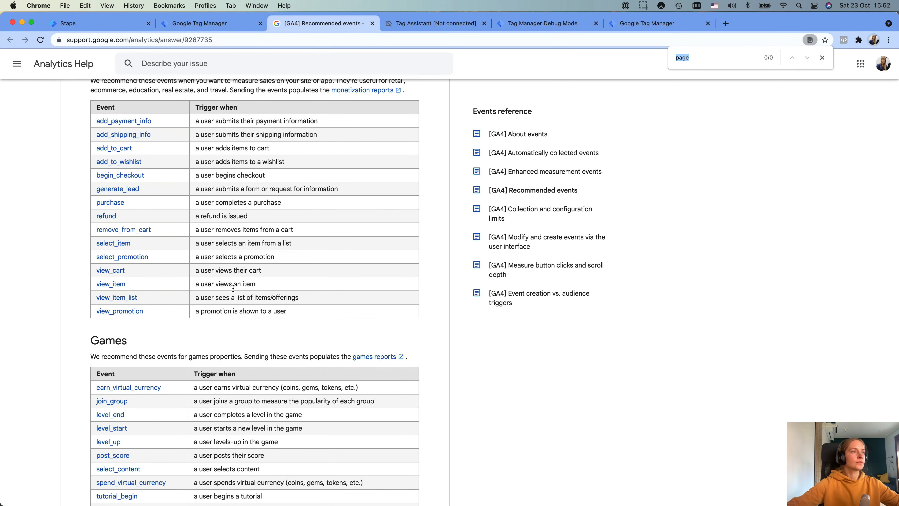
{"action": "scroll", "coordinate": [239, 290], "scroll_direction": "down", "scroll_amount": 8}
{"action": "scroll", "coordinate": [239, 290], "scroll_direction": "up", "scroll_amount": 5}
{"action": "scroll", "coordinate": [240, 294], "scroll_direction": "up", "scroll_amount": 13}
{"action": "scroll", "coordinate": [242, 292], "scroll_direction": "up", "scroll_amount": 5}
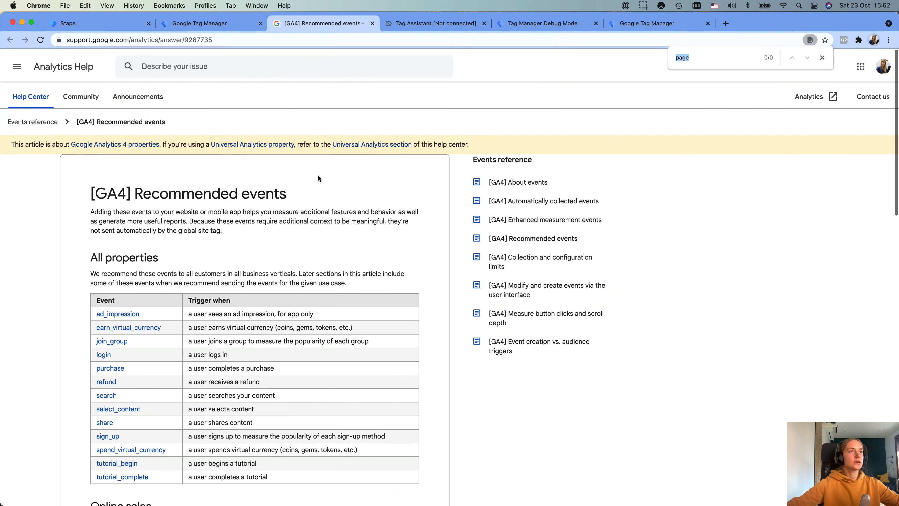
Step: Check the event_name value of the page_view event in the server container's debug view, and return to the GA4 - pageview tag
{"action": "left_click", "coordinate": [203, 23]}
{"action": "left_click", "coordinate": [547, 24]}
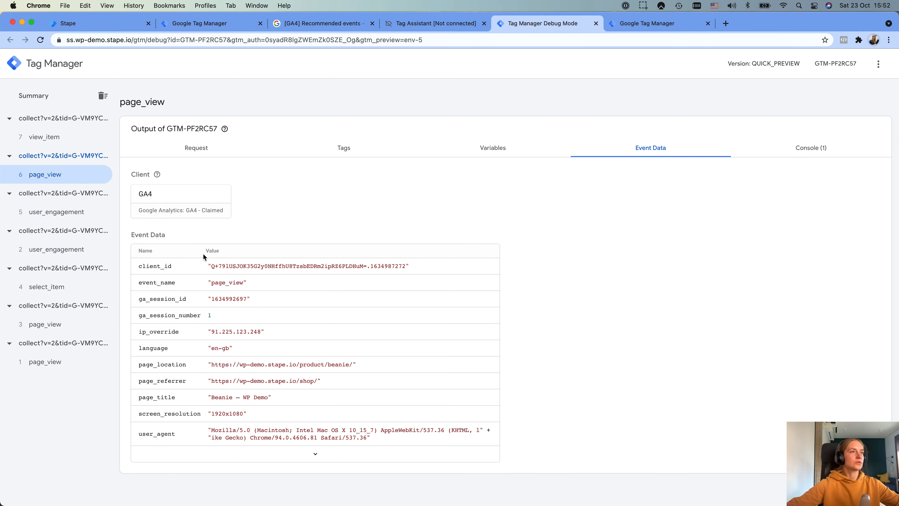
{"action": "left_click_drag", "start_coordinate": [213, 281], "coordinate": [244, 283]}
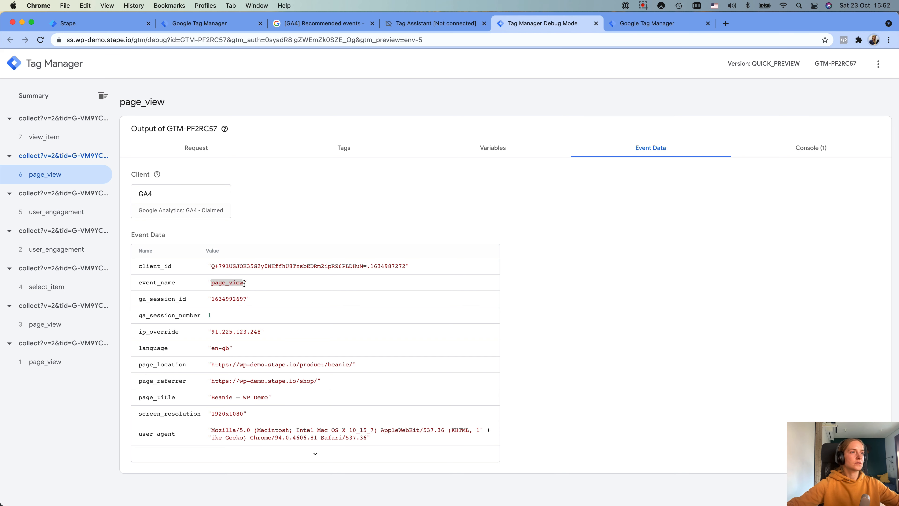
{"action": "left_click", "coordinate": [219, 22]}
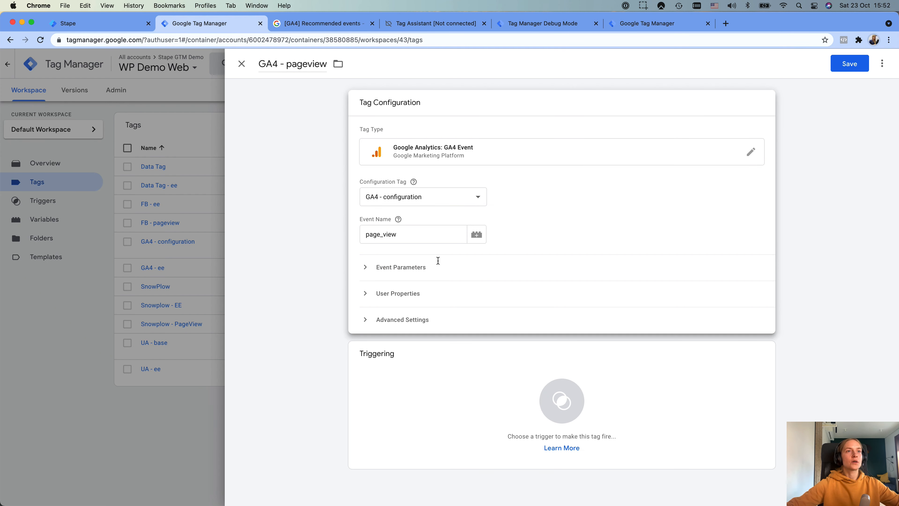
Step: Assign the All Pages trigger to the GA4 - pageview tag and save the tag
{"action": "left_click", "coordinate": [445, 396]}
{"action": "left_click", "coordinate": [369, 107]}
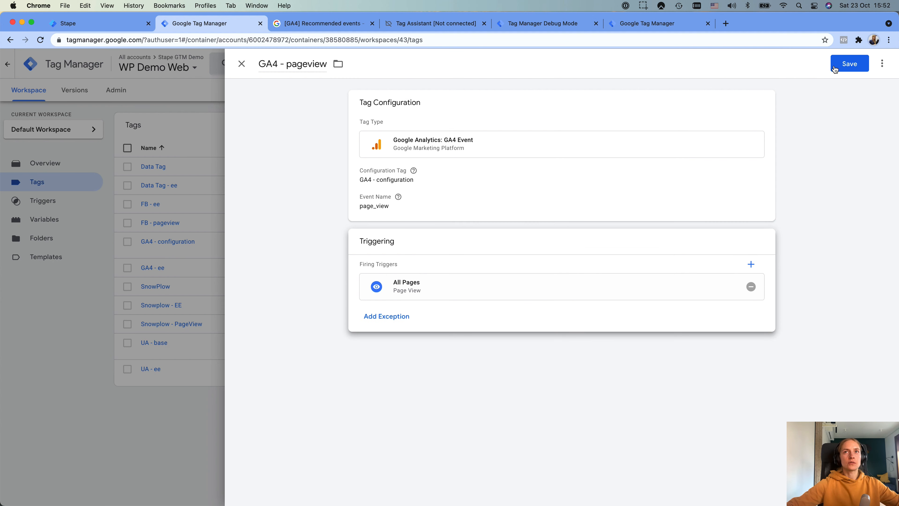
{"action": "left_click", "coordinate": [836, 66]}
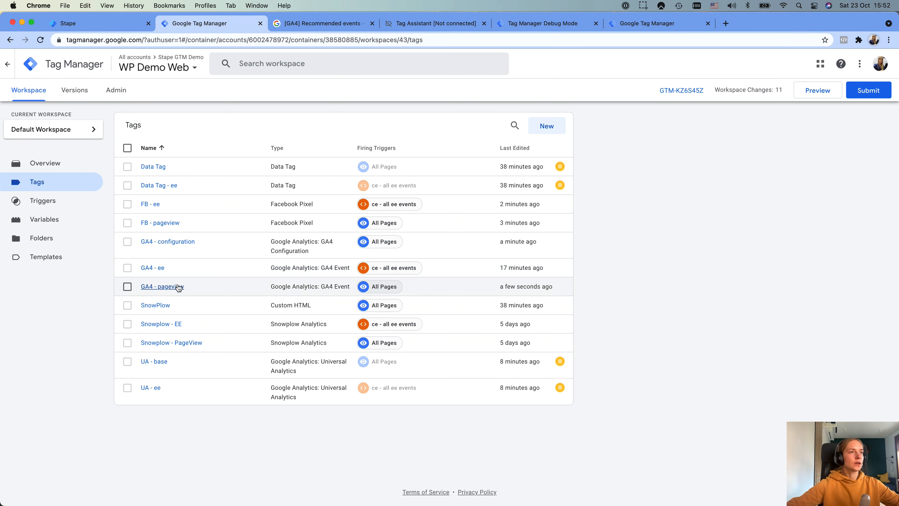
Step: Open the GA4 - pageview tag's configuration and add an event parameter named event_id
{"action": "left_click", "coordinate": [174, 286]}
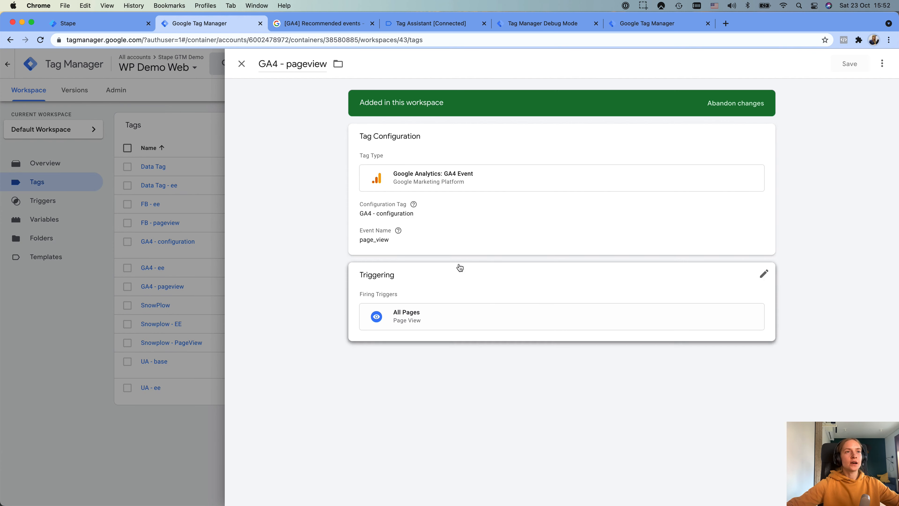
{"action": "left_click", "coordinate": [458, 237]}
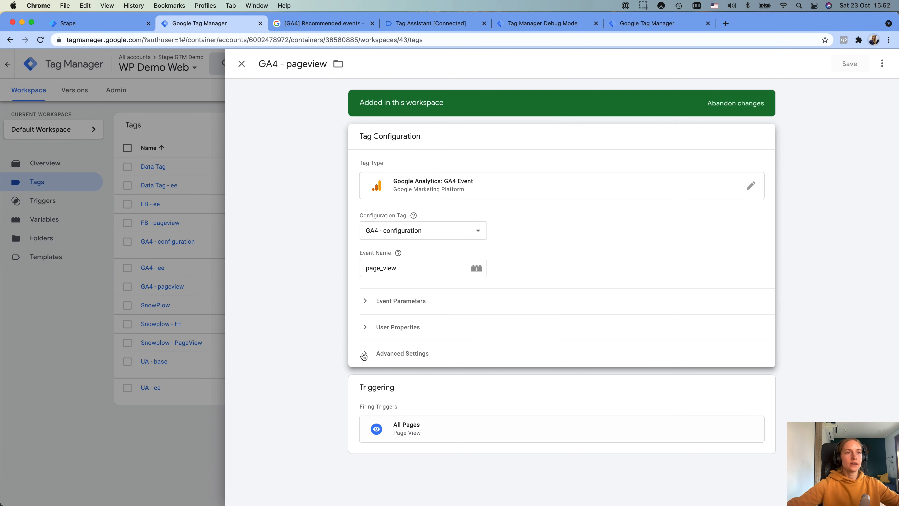
{"action": "left_click", "coordinate": [365, 301]}
{"action": "left_click", "coordinate": [398, 334]}
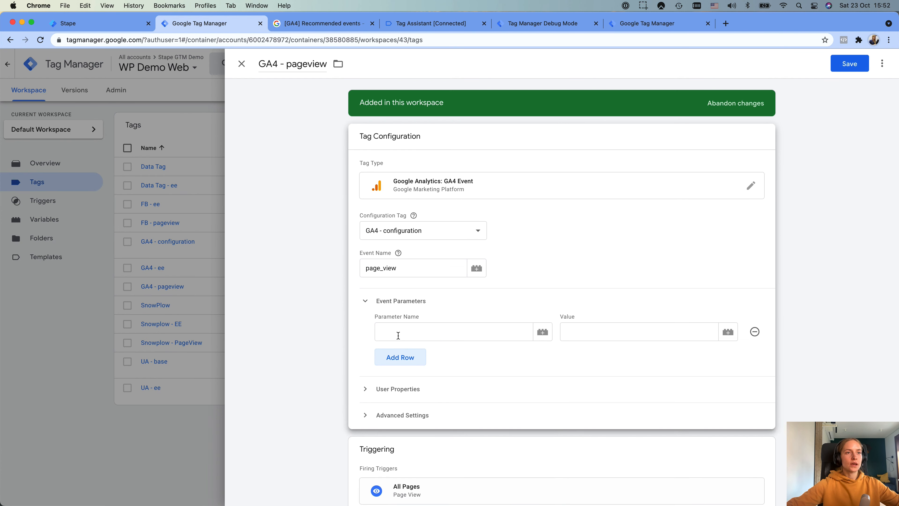
{"action": "left_click", "coordinate": [397, 337]}
{"action": "type", "text": "event_id"}
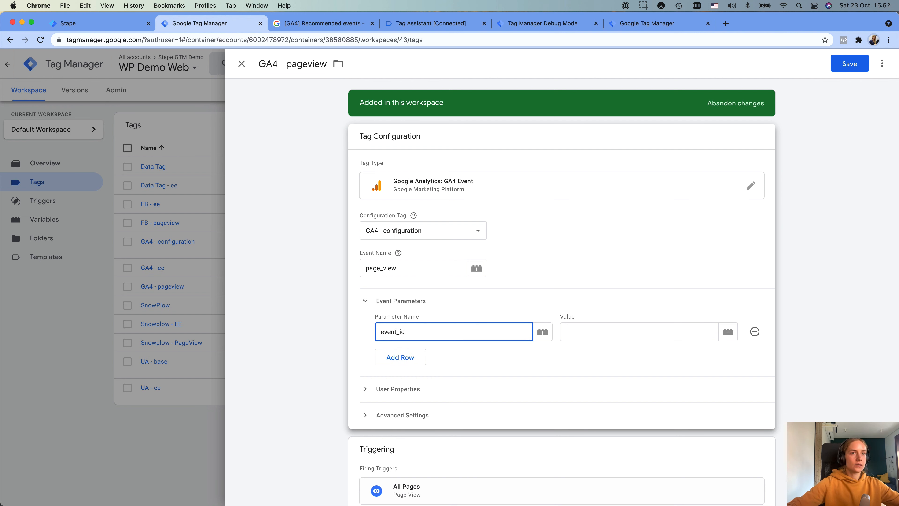
Step: Set the event_id parameter's value to {{Event}}_{{Event ID}} using the existing variables
{"action": "left_click", "coordinate": [588, 329]}
{"action": "type", "text": "{{"}
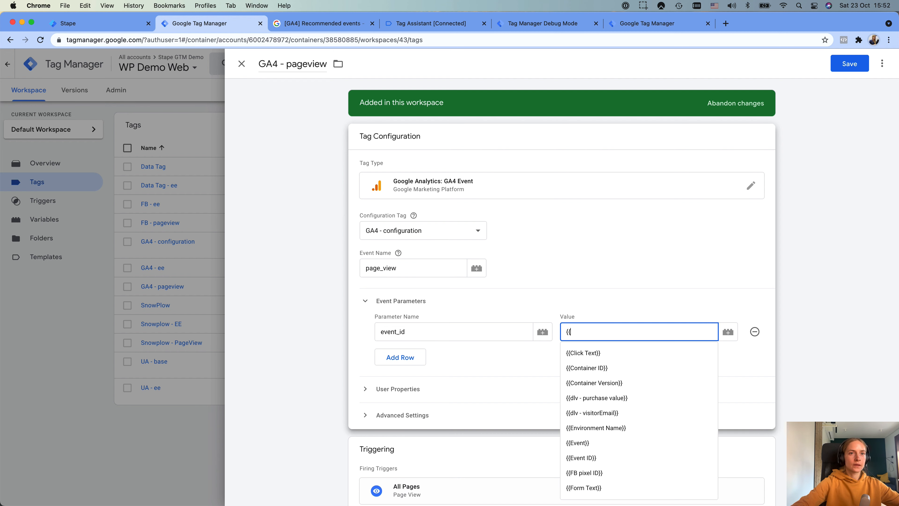
{"action": "type", "text": "even"}
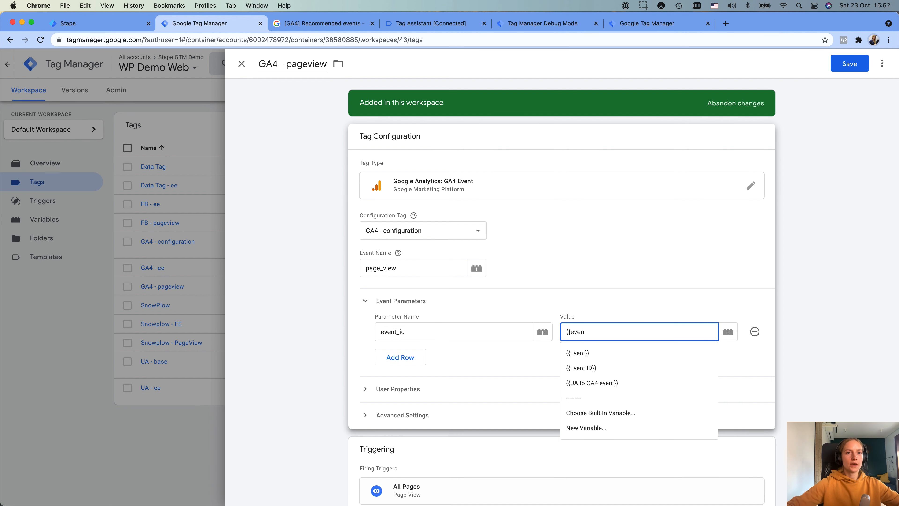
{"action": "left_click", "coordinate": [588, 352]}
{"action": "type", "text": "_"}
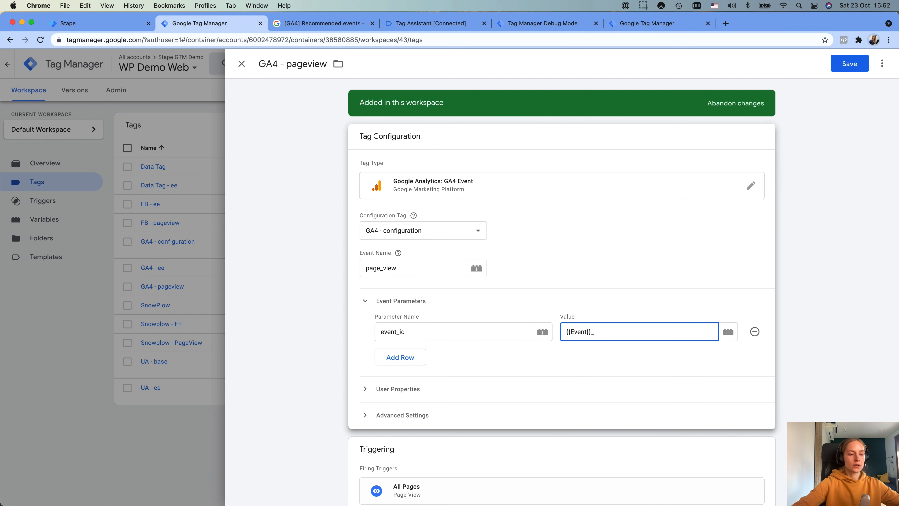
{"action": "type", "text": "{{even"}
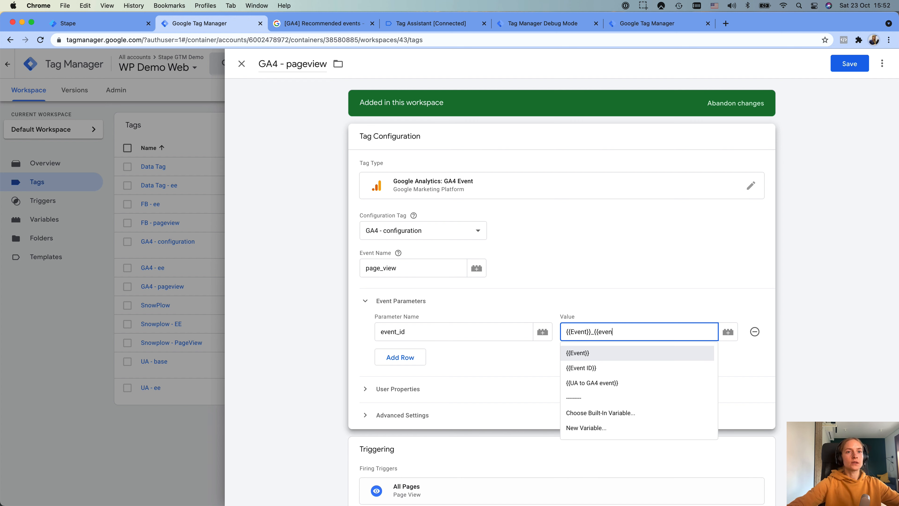
{"action": "left_click", "coordinate": [581, 368]}
Step: Copy the event_id parameter's value and save the GA4 - pageview tag
{"action": "key", "text": "super+a"}
{"action": "key", "text": "super+c"}
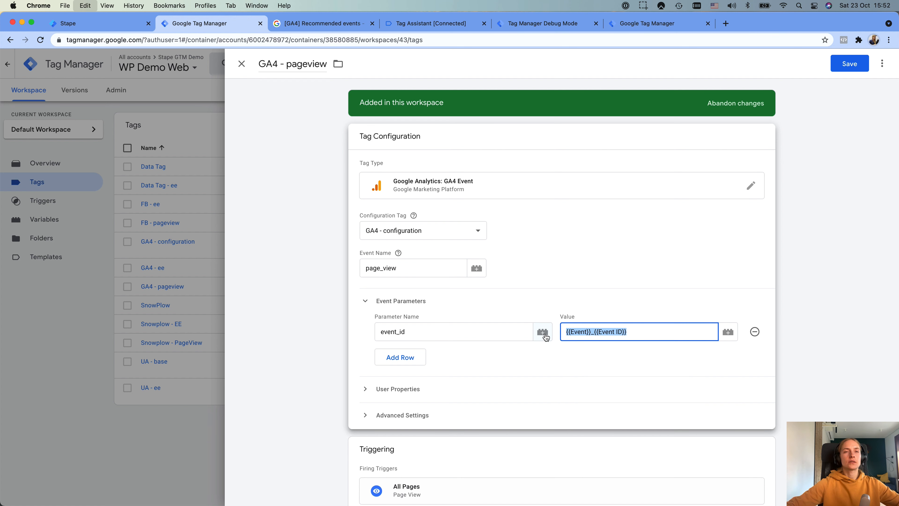
{"action": "key", "text": "super+c"}
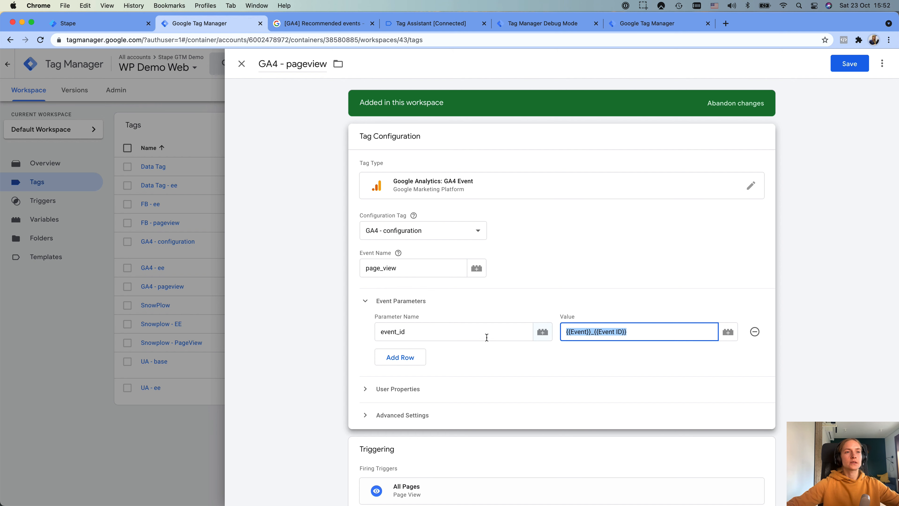
{"action": "left_click", "coordinate": [849, 63]}
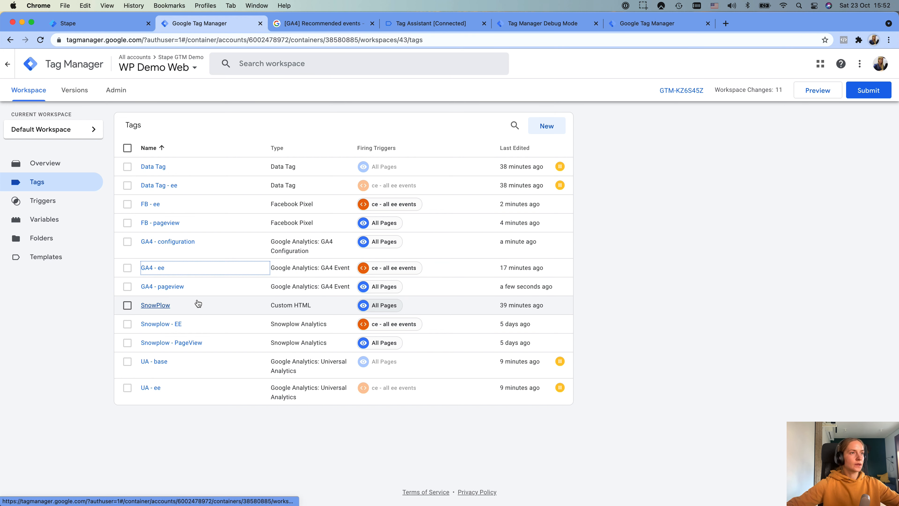
Step: Add an event_id parameter to the GA4 - ee tag, paste {{Event}}_{{Event ID}} as its value, and save the tag
{"action": "left_click", "coordinate": [153, 270]}
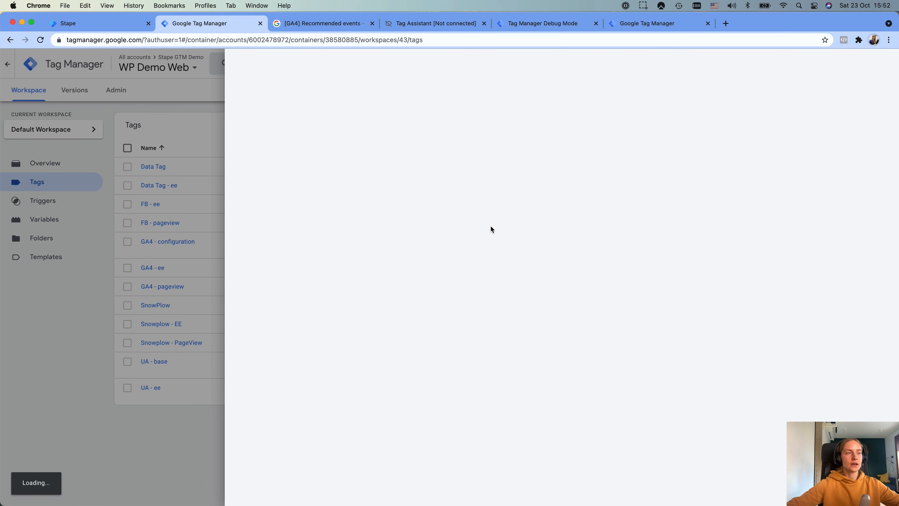
{"action": "left_click", "coordinate": [480, 266]}
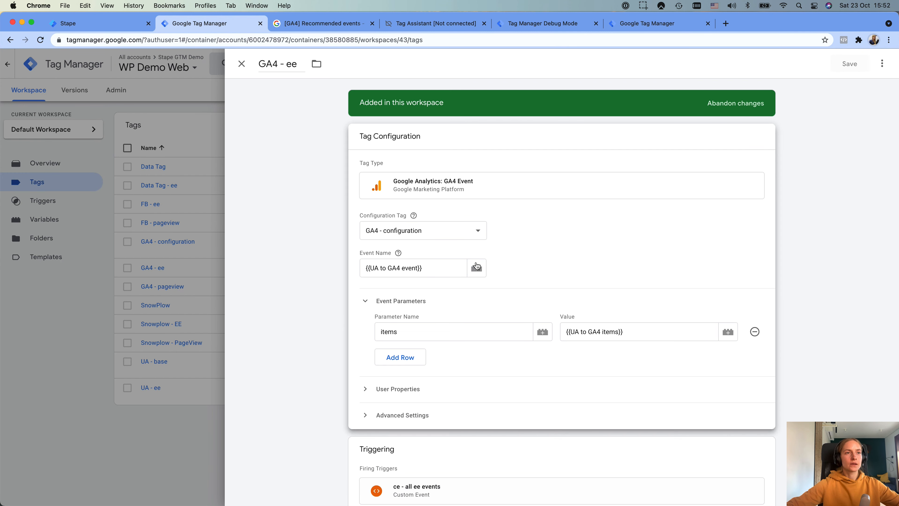
{"action": "left_click", "coordinate": [397, 353]}
{"action": "left_click", "coordinate": [579, 354]}
{"action": "key", "text": "super+v"}
{"action": "left_click", "coordinate": [484, 358]}
{"action": "type", "text": "event_id"}
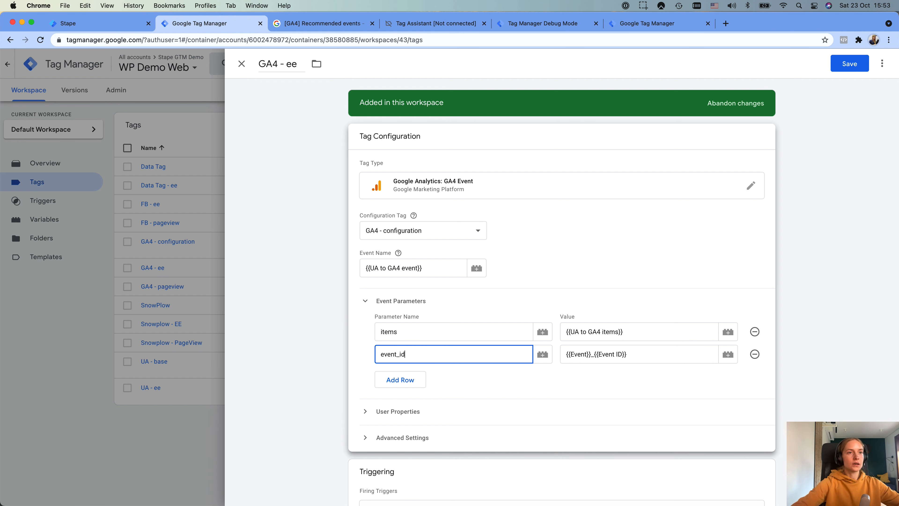
{"action": "left_click", "coordinate": [844, 67]}
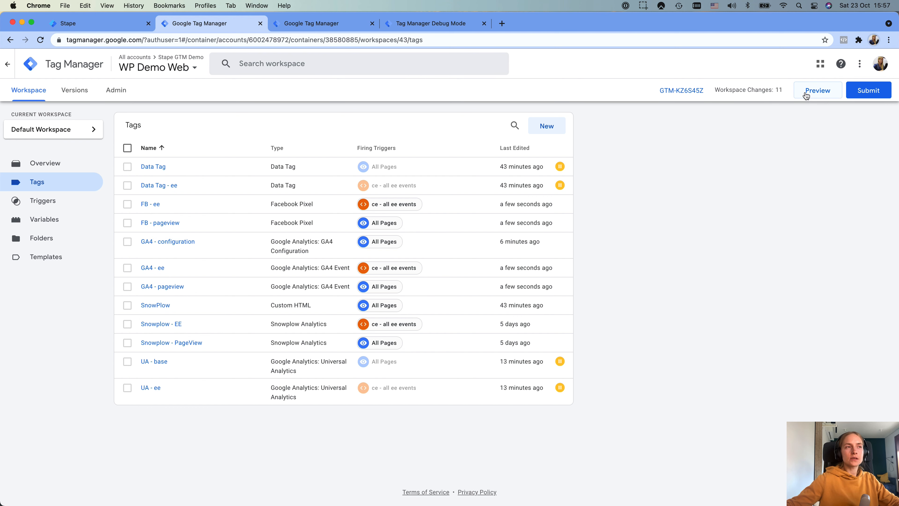
Step: Start a preview of the web container and connect Tag Assistant to the WP Demo site
{"action": "left_click", "coordinate": [808, 92]}
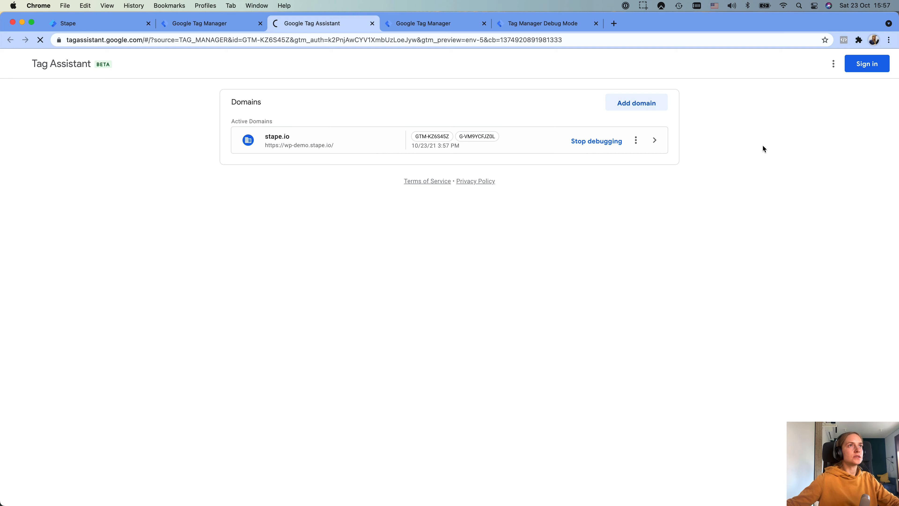
{"action": "left_click", "coordinate": [448, 306]}
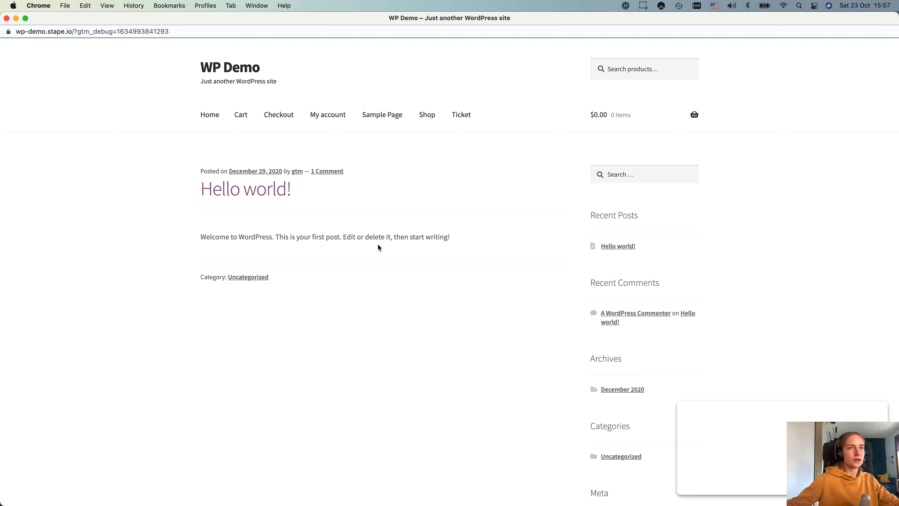
{"action": "key", "text": "ctrl+Left"}
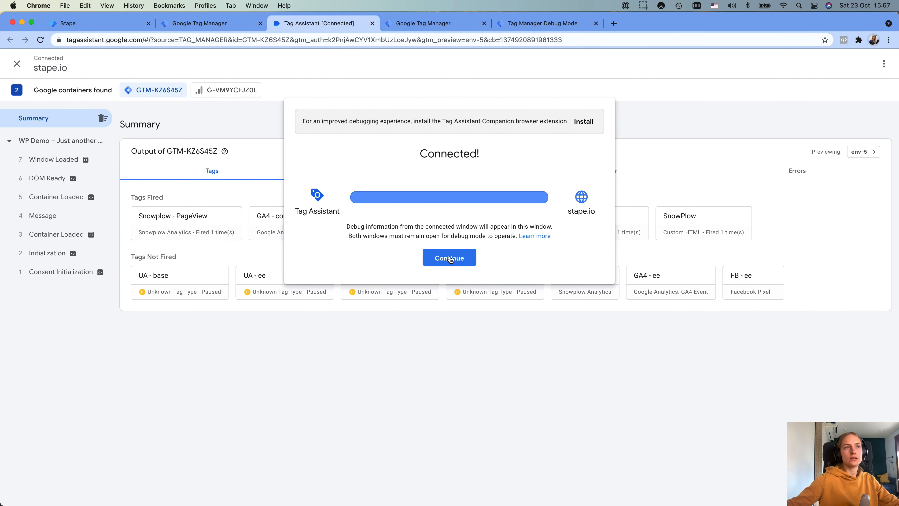
{"action": "left_click", "coordinate": [449, 259]}
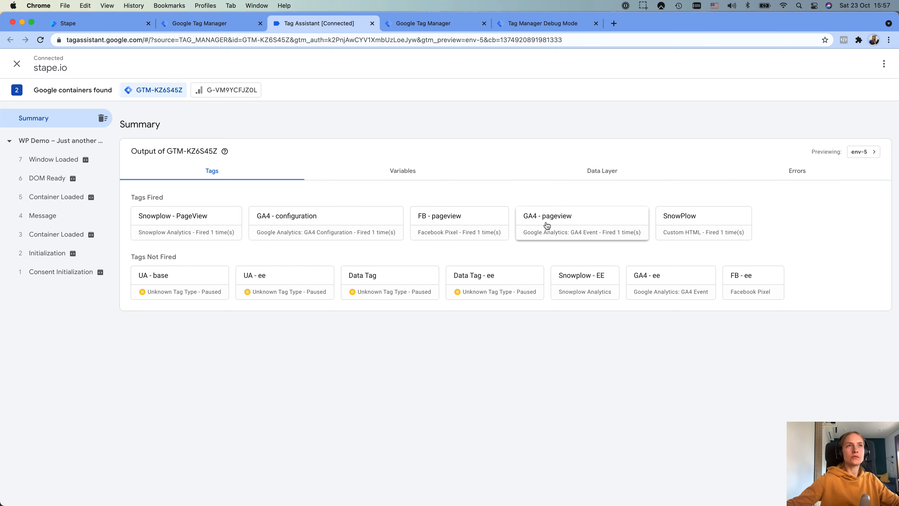
Step: Check the event_id value in the page_view event data in the server container's debug view
{"action": "left_click", "coordinate": [418, 24]}
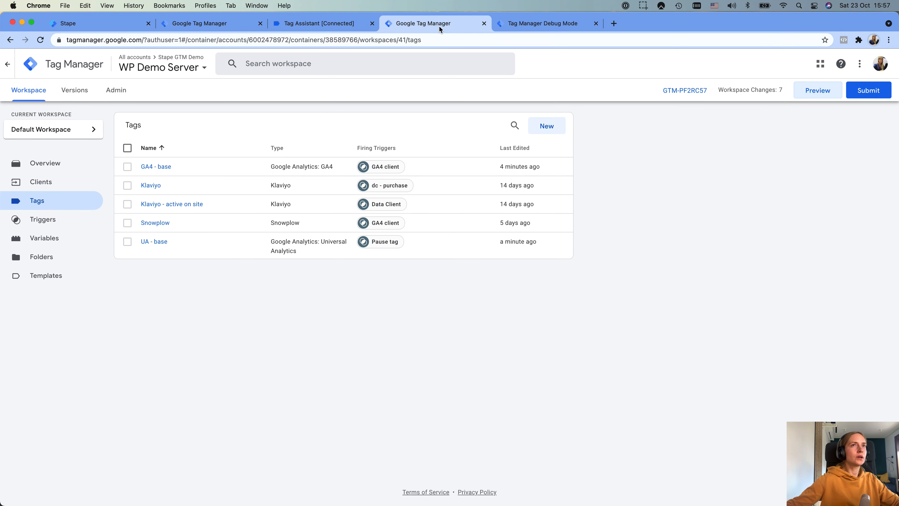
{"action": "left_click", "coordinate": [517, 28]}
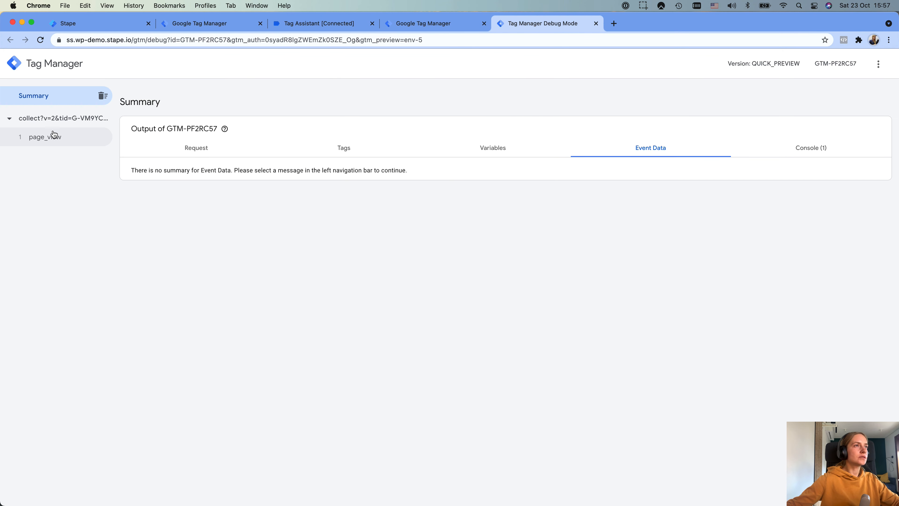
{"action": "left_click", "coordinate": [52, 139]}
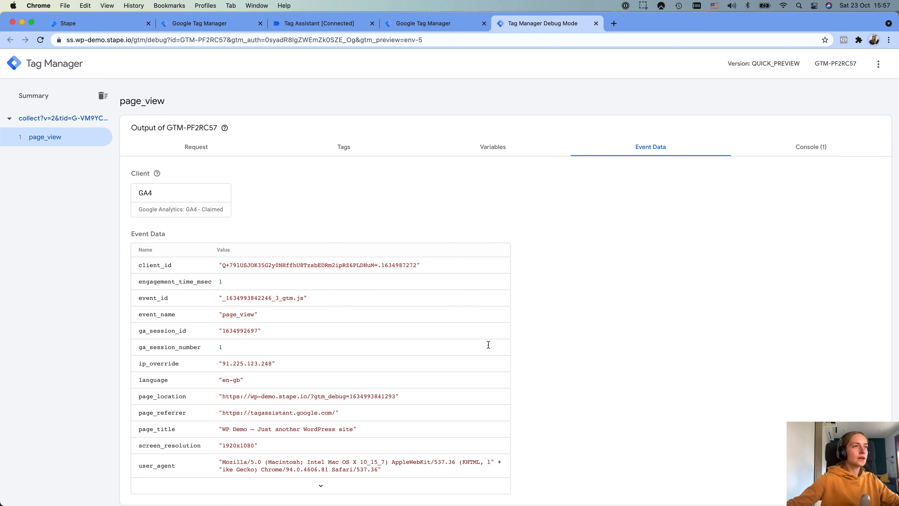
{"action": "scroll", "coordinate": [354, 322], "scroll_direction": "down", "scroll_amount": 1}
{"action": "left_click_drag", "start_coordinate": [223, 293], "coordinate": [301, 290]}
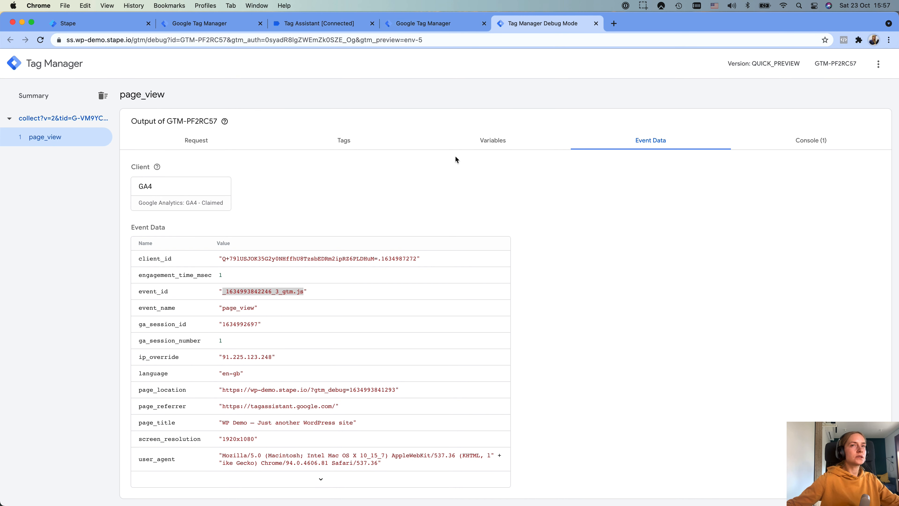
Step: On the WP Demo site, go to the Shop page and open the Beanie product
{"action": "key", "text": "ctrl+Right"}
{"action": "left_click", "coordinate": [439, 107]}
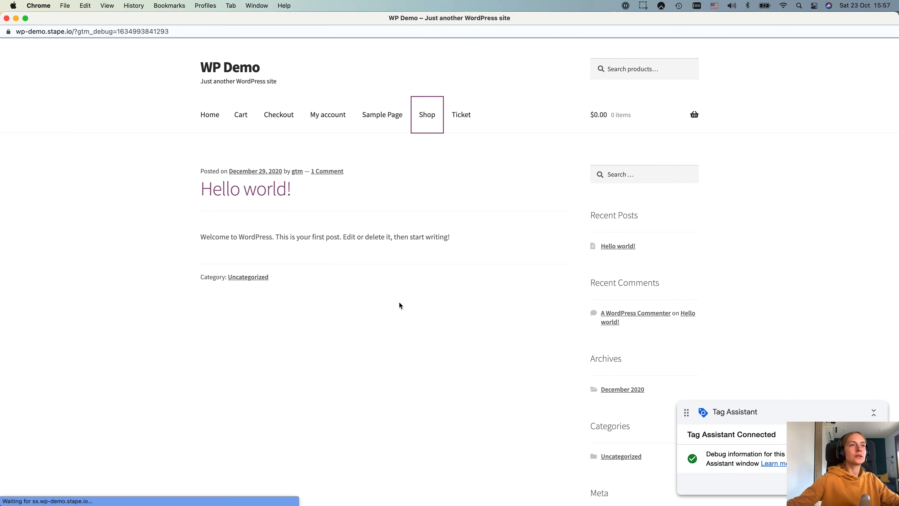
{"action": "scroll", "coordinate": [389, 290], "scroll_direction": "down", "scroll_amount": 10}
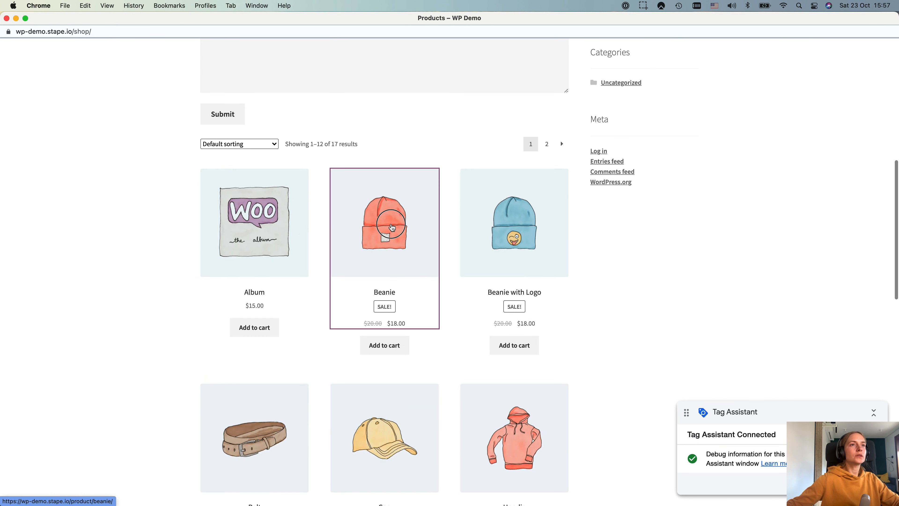
Step: Return to Tag Assistant and review which tags fired on the Beanie page's Container Loaded and gtm4wp.changeDetailViewEEC events
{"action": "key", "text": "ctrl+Left"}
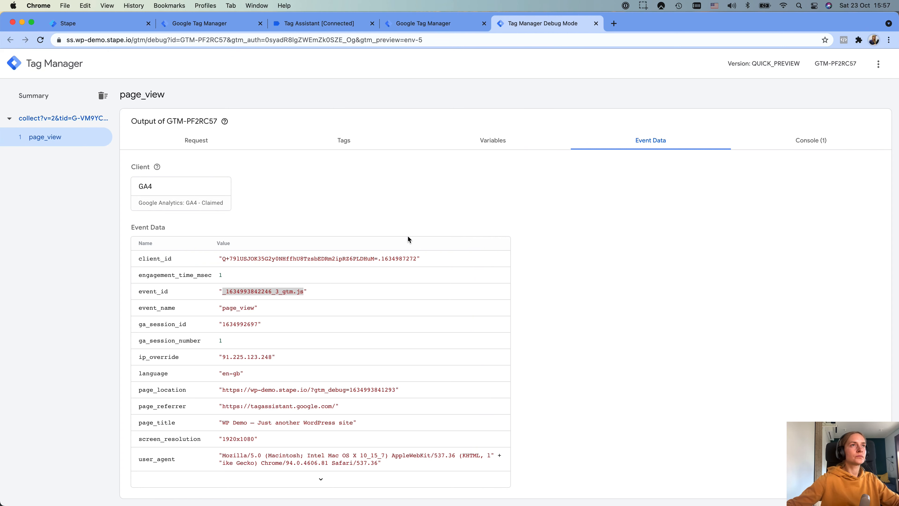
{"action": "left_click", "coordinate": [316, 22]}
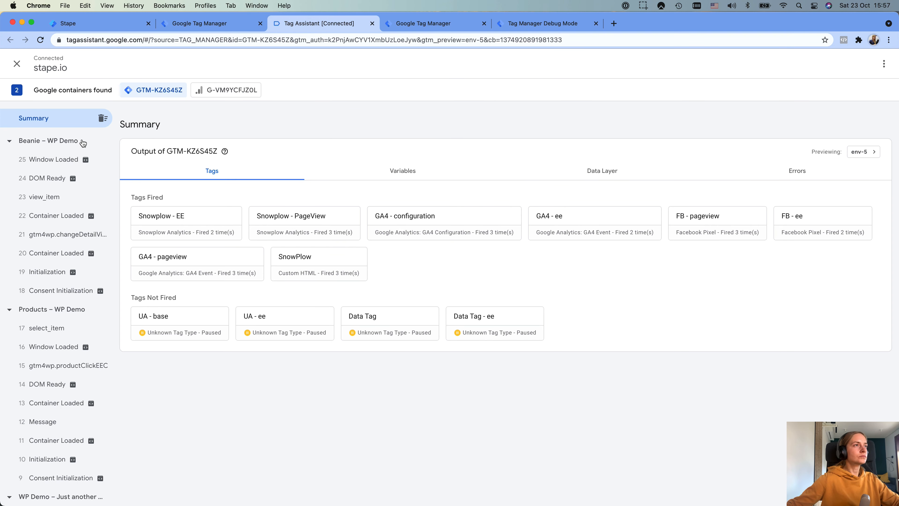
{"action": "left_click", "coordinate": [44, 141]}
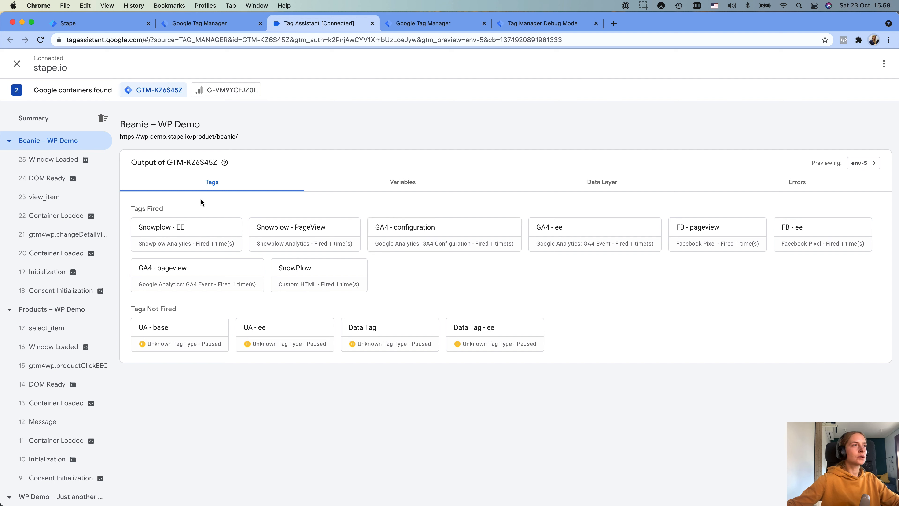
{"action": "left_click", "coordinate": [70, 251]}
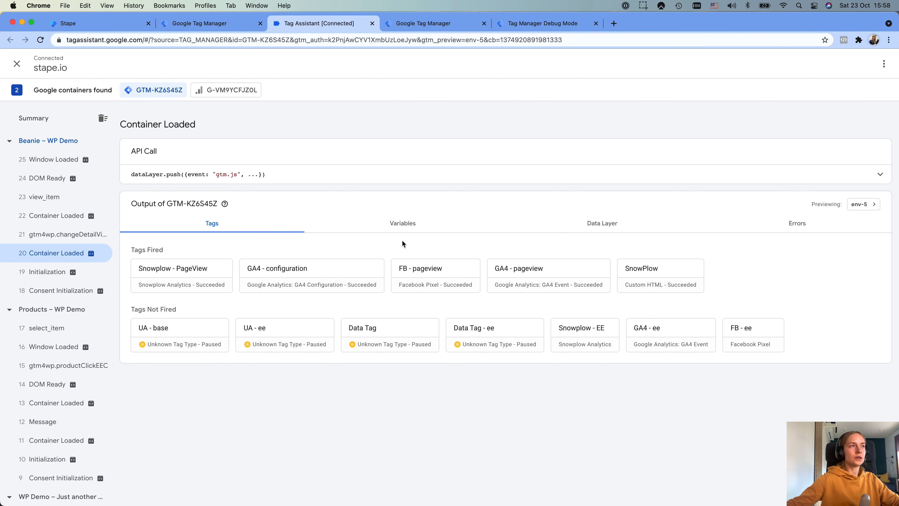
{"action": "left_click", "coordinate": [61, 233]}
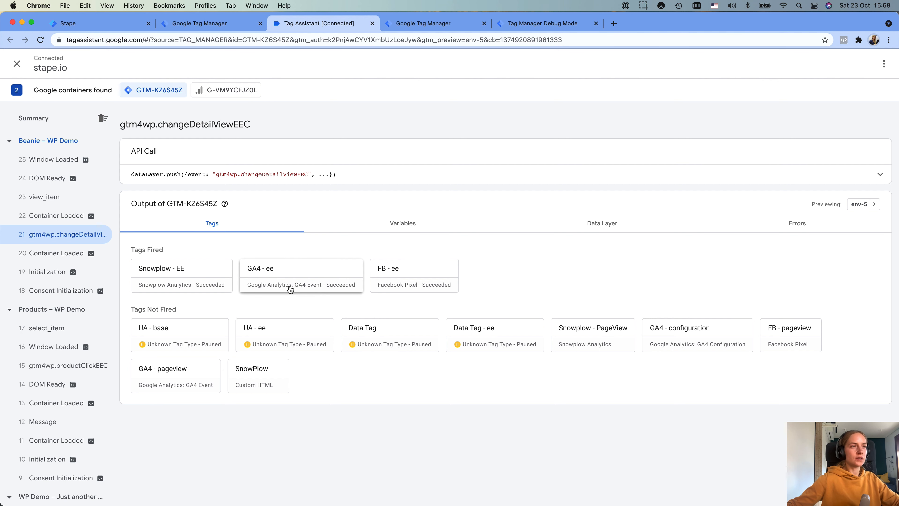
Step: Open the fired FB - ee tag, show all its properties, and examine the Event ID value
{"action": "left_click", "coordinate": [377, 283]}
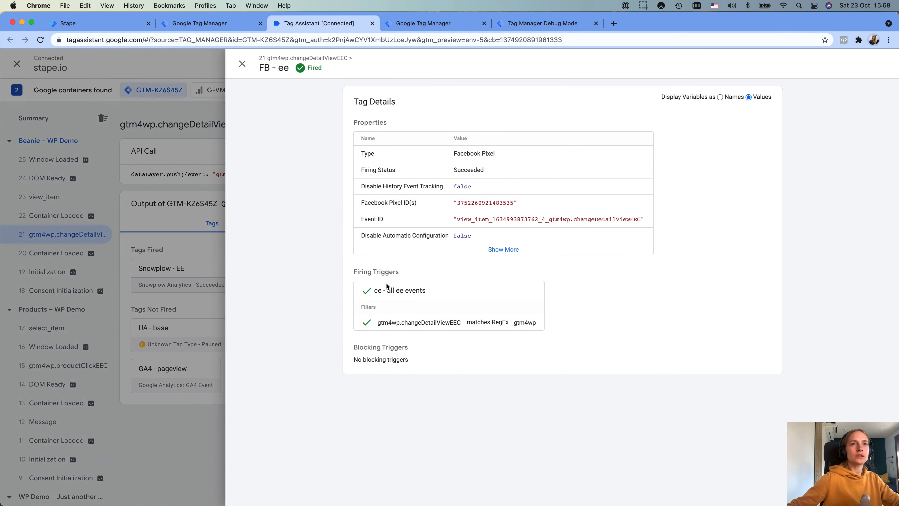
{"action": "left_click", "coordinate": [509, 249]}
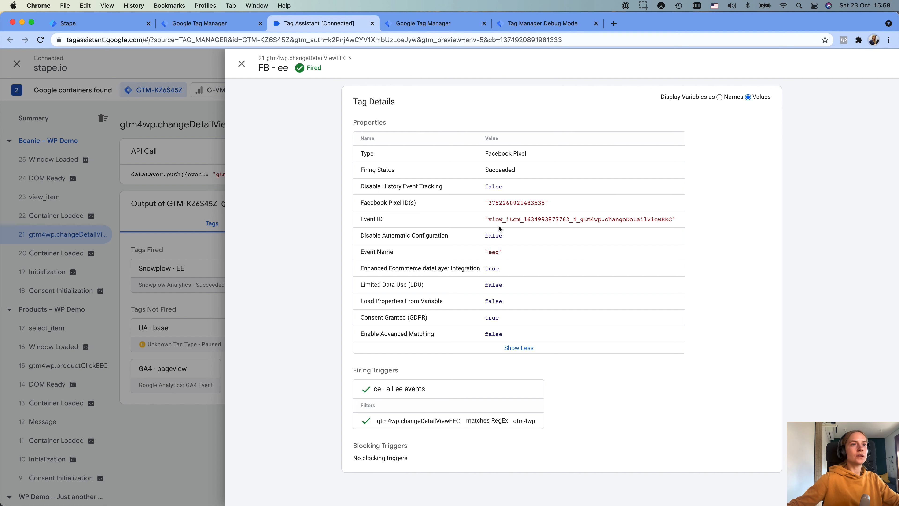
{"action": "left_click_drag", "start_coordinate": [486, 220], "coordinate": [674, 221]}
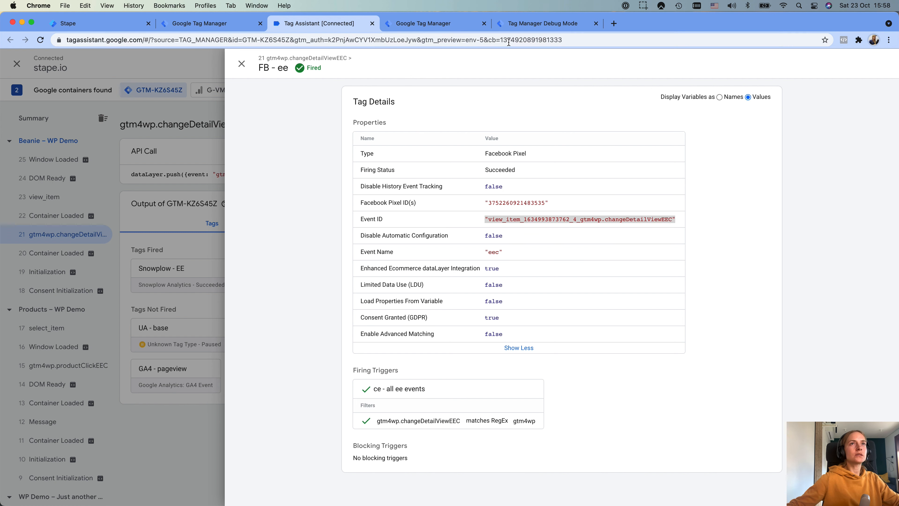
Step: Open the view_item event in the server container's debug view and examine its event_id value
{"action": "left_click", "coordinate": [519, 26]}
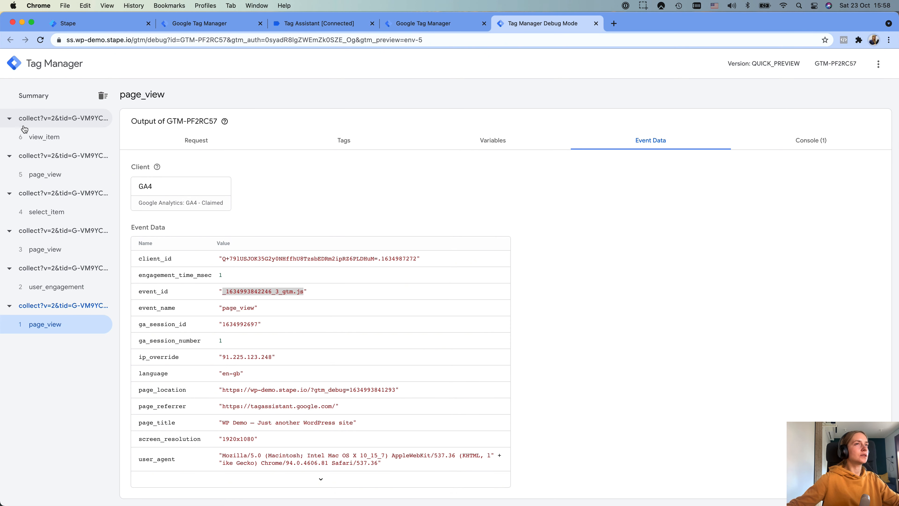
{"action": "left_click", "coordinate": [61, 136]}
{"action": "scroll", "coordinate": [320, 224], "scroll_direction": "down", "scroll_amount": 3}
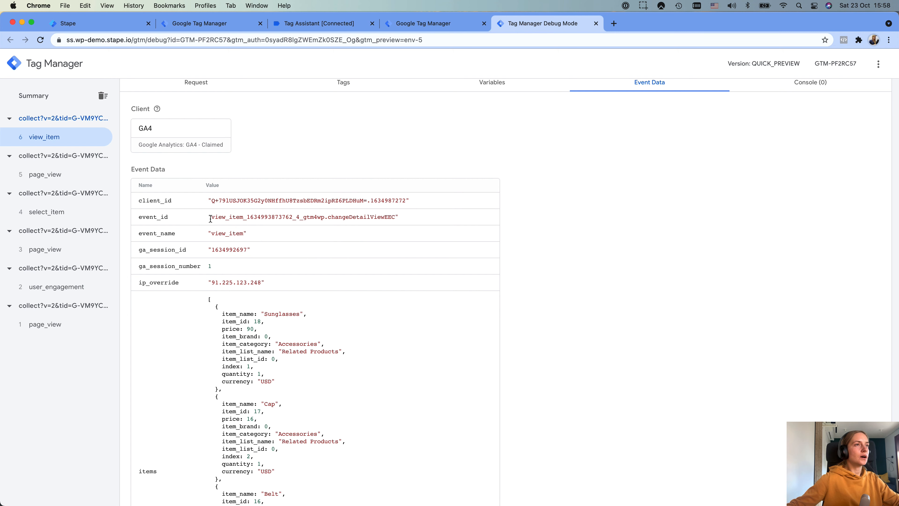
Step: Check the event_id value of the view_item event and look through the rest of its event data
{"action": "left_click_drag", "start_coordinate": [212, 216], "coordinate": [396, 216]}
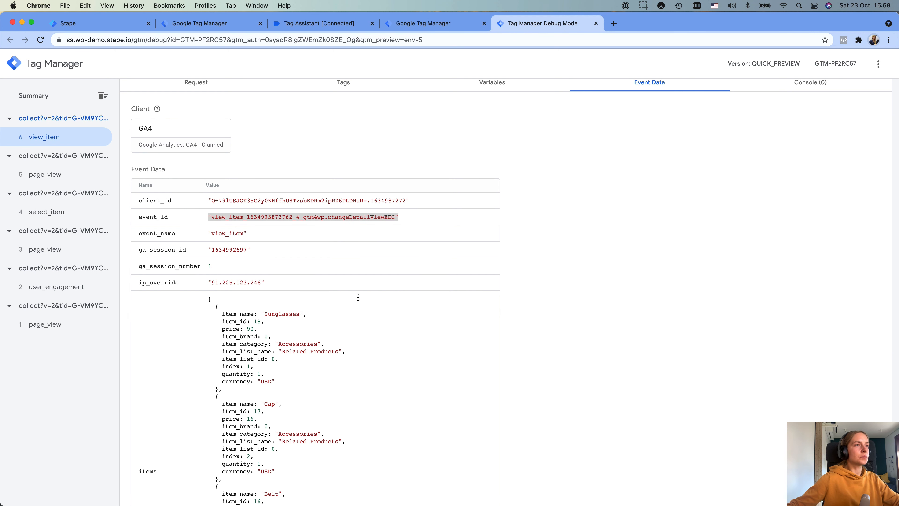
{"action": "scroll", "coordinate": [359, 297], "scroll_direction": "down", "scroll_amount": 8}
{"action": "scroll", "coordinate": [358, 298], "scroll_direction": "up", "scroll_amount": 8}
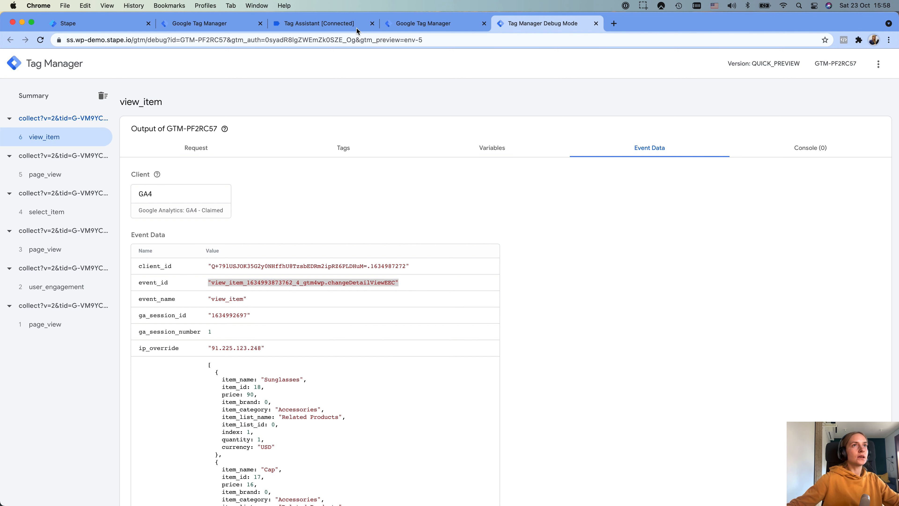
Step: In the WP Demo Server container, create a tag named FB of type Facebook Conversion API by stape-io and open its Event Name Setup Method choices
{"action": "left_click", "coordinate": [435, 24]}
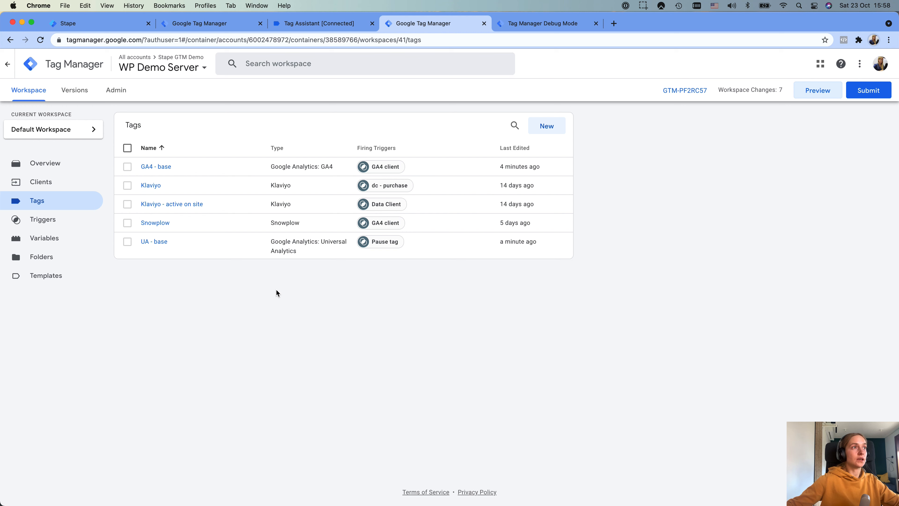
{"action": "left_click", "coordinate": [546, 124]}
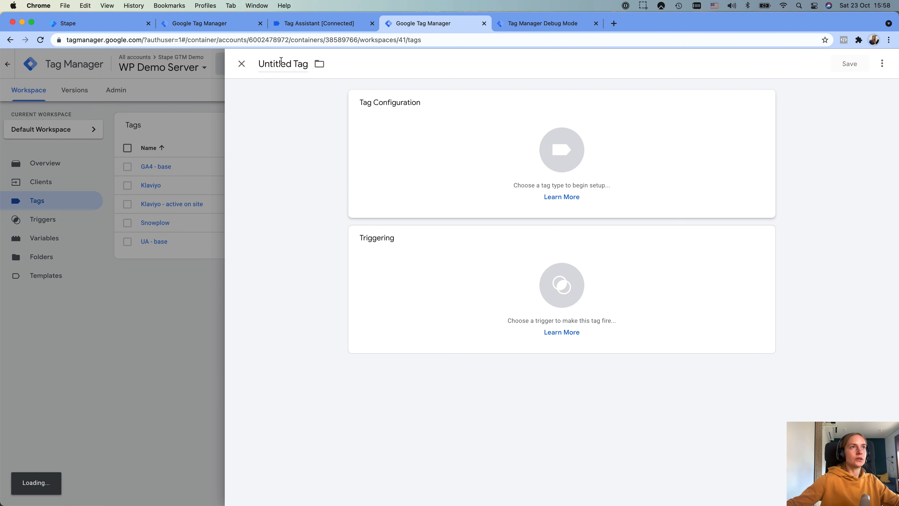
{"action": "left_click", "coordinate": [282, 63]}
{"action": "triple_click", "coordinate": [281, 63]}
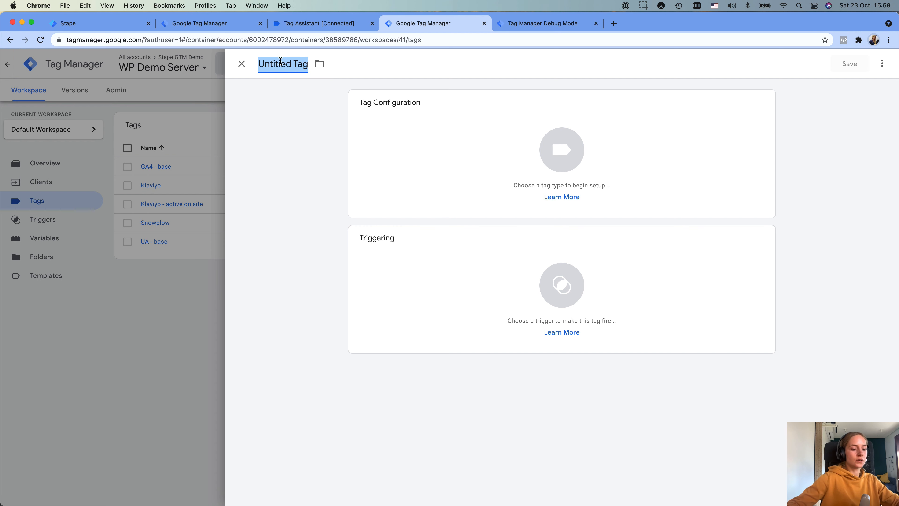
{"action": "type", "text": "FB"}
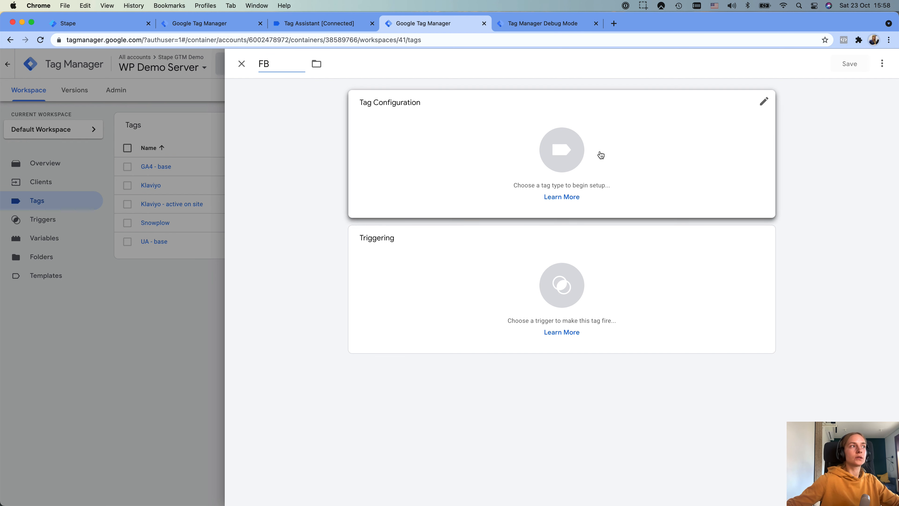
{"action": "left_click", "coordinate": [597, 151]}
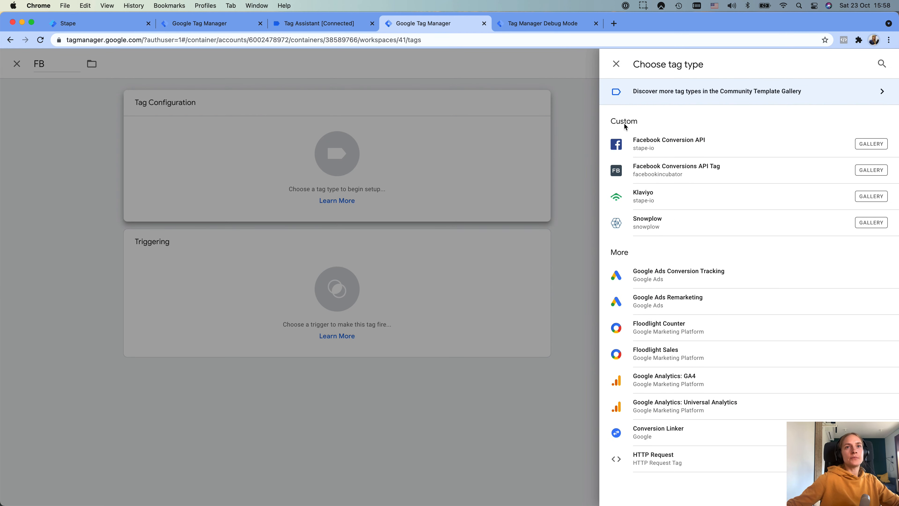
{"action": "left_click", "coordinate": [654, 148]}
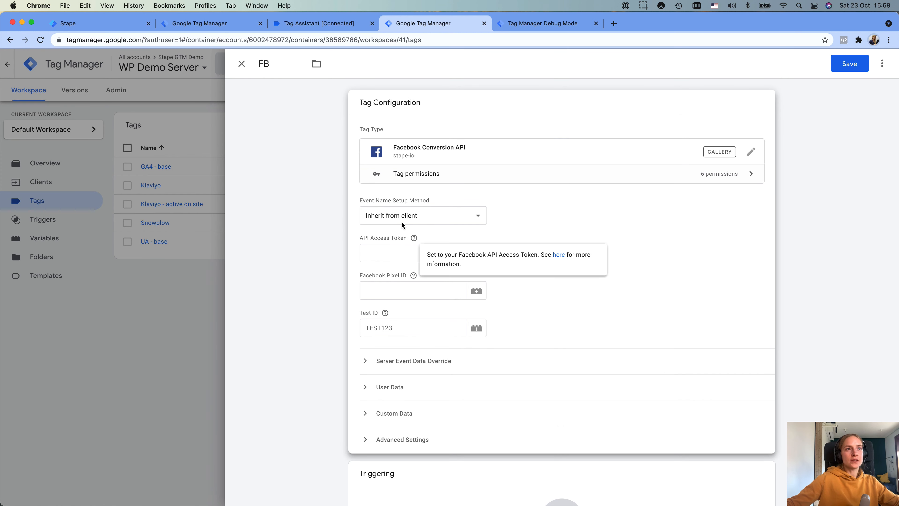
{"action": "left_click", "coordinate": [391, 220]}
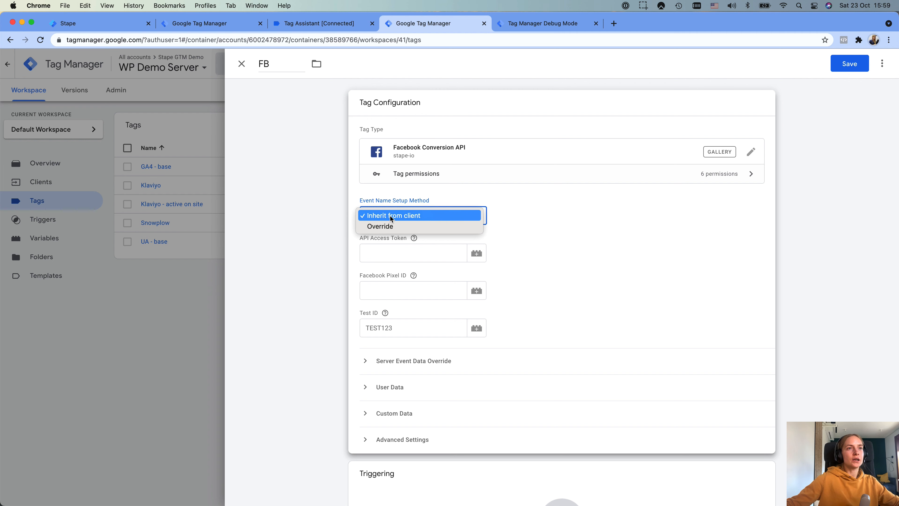
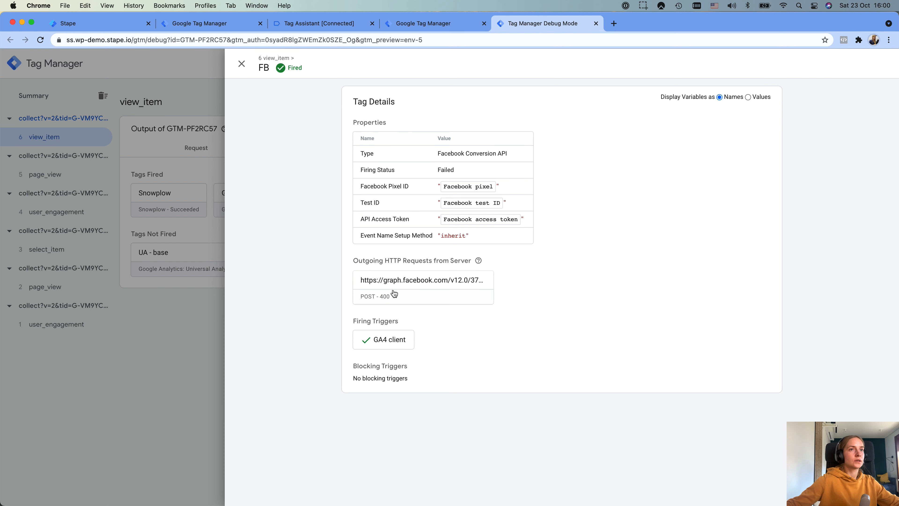
Step: Display the fired FB tag's variables as values and review the console log messages of the view_item event
{"action": "left_click", "coordinate": [749, 99]}
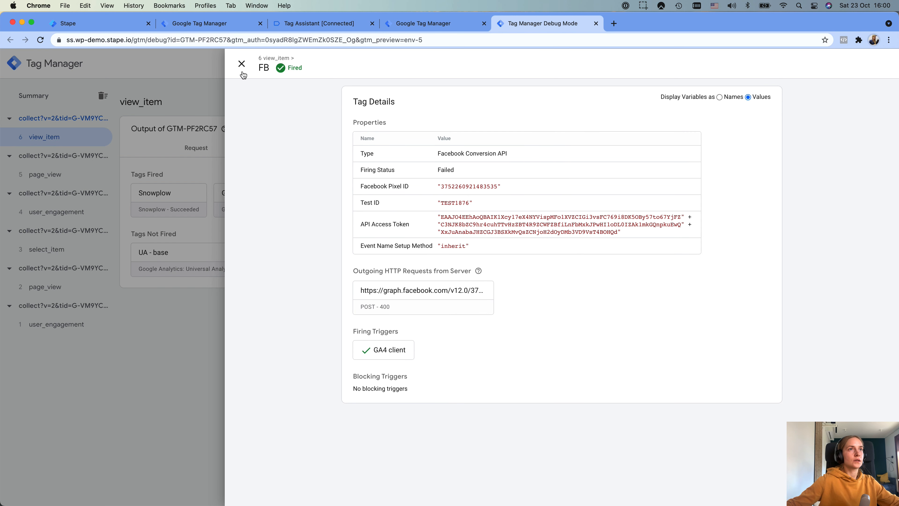
{"action": "left_click", "coordinate": [242, 64]}
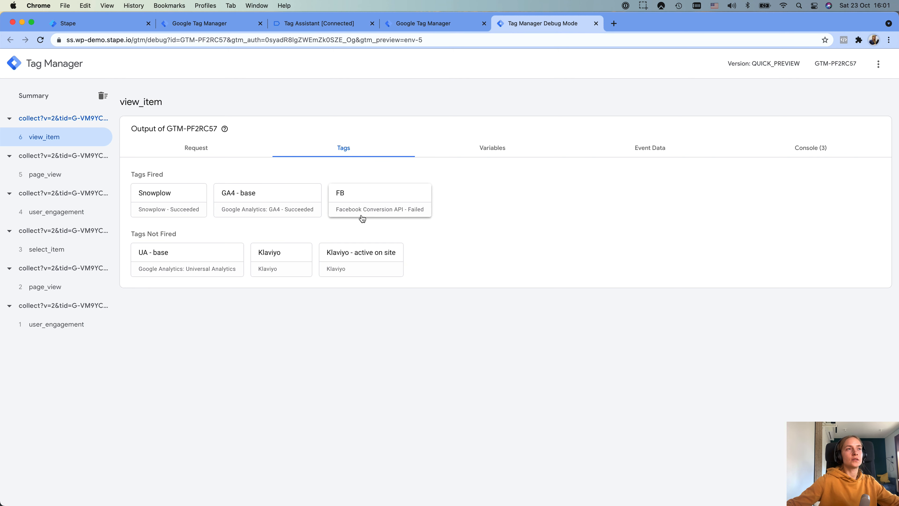
{"action": "left_click", "coordinate": [811, 150]}
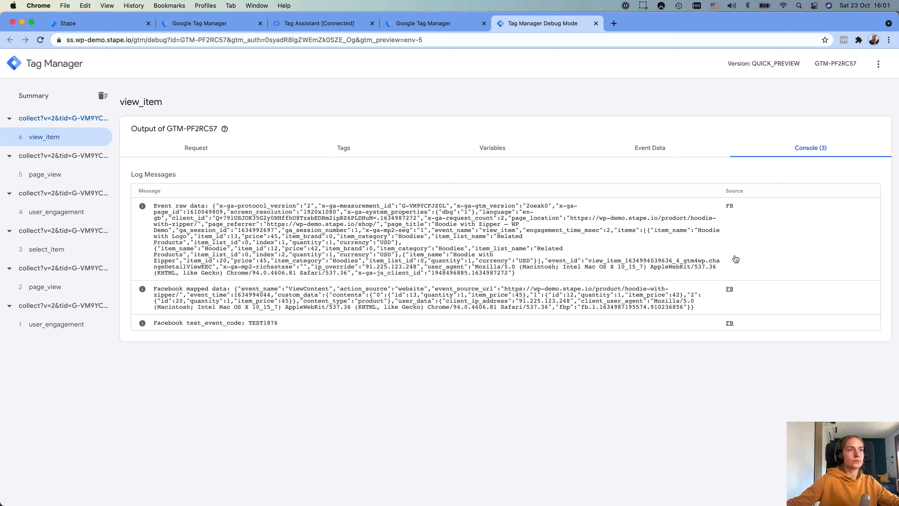
Step: Open the view_item event's outgoing request to graph.facebook.com and examine its status code and response body
{"action": "left_click", "coordinate": [215, 151]}
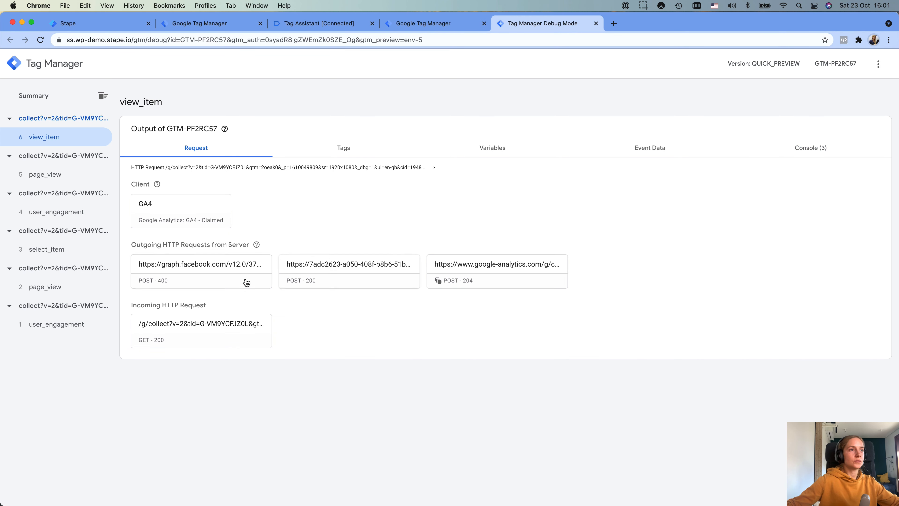
{"action": "left_click", "coordinate": [223, 274]}
{"action": "scroll", "coordinate": [407, 223], "scroll_direction": "down", "scroll_amount": 5}
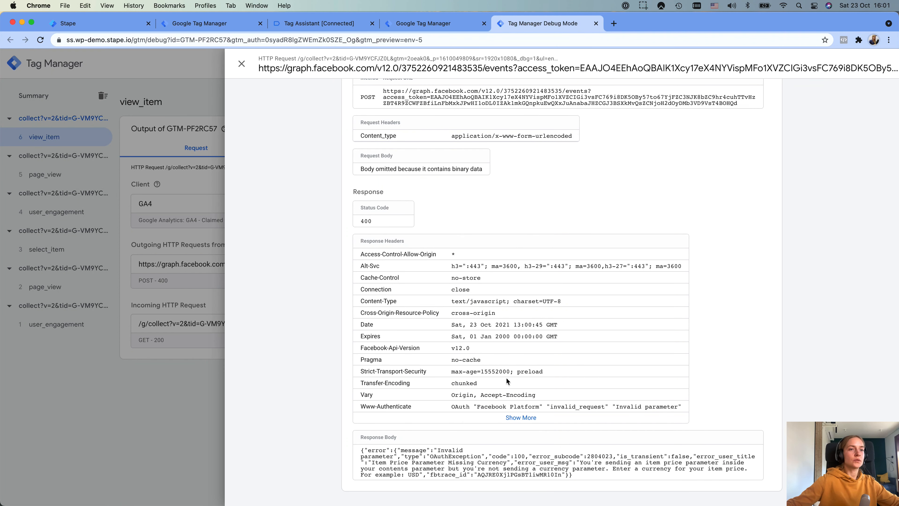
{"action": "left_click", "coordinate": [244, 65]}
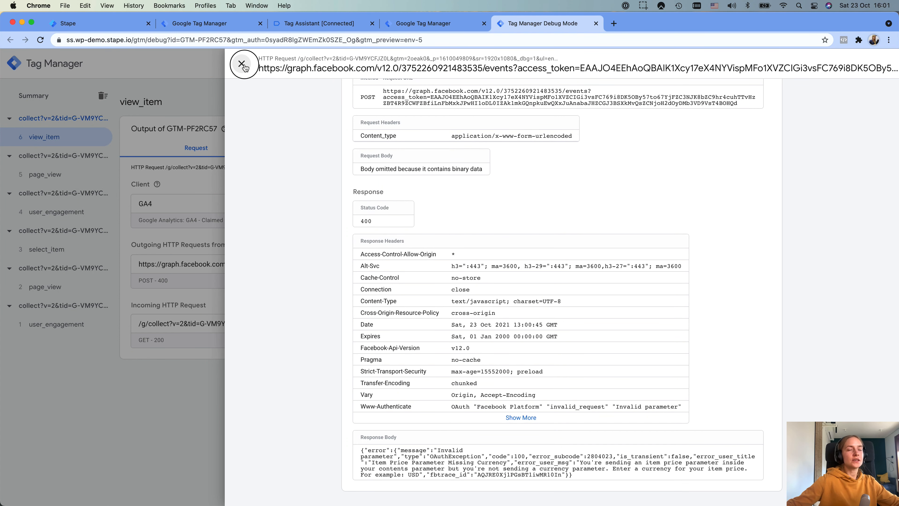
{"action": "left_click", "coordinate": [243, 65]}
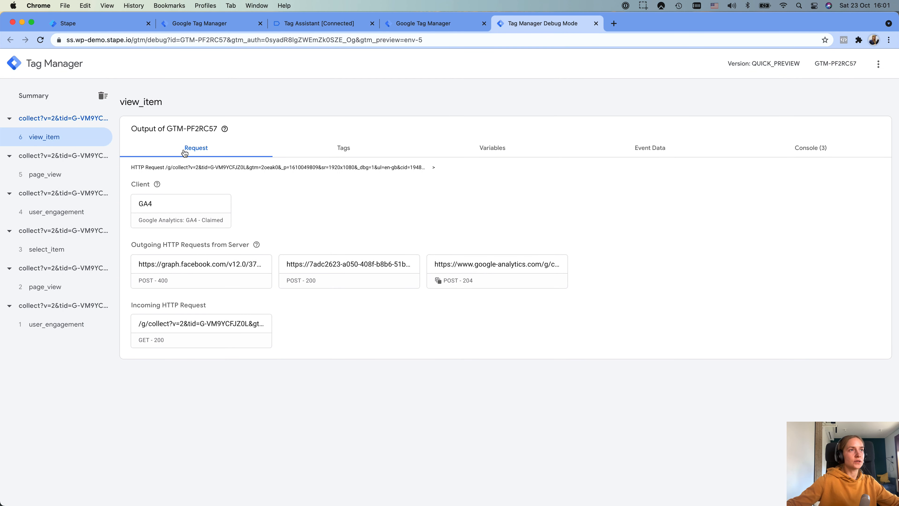
Step: Reopen the outgoing graph.facebook.com request of the view_item event and copy its entire response body
{"action": "left_click_drag", "start_coordinate": [131, 246], "coordinate": [247, 249]}
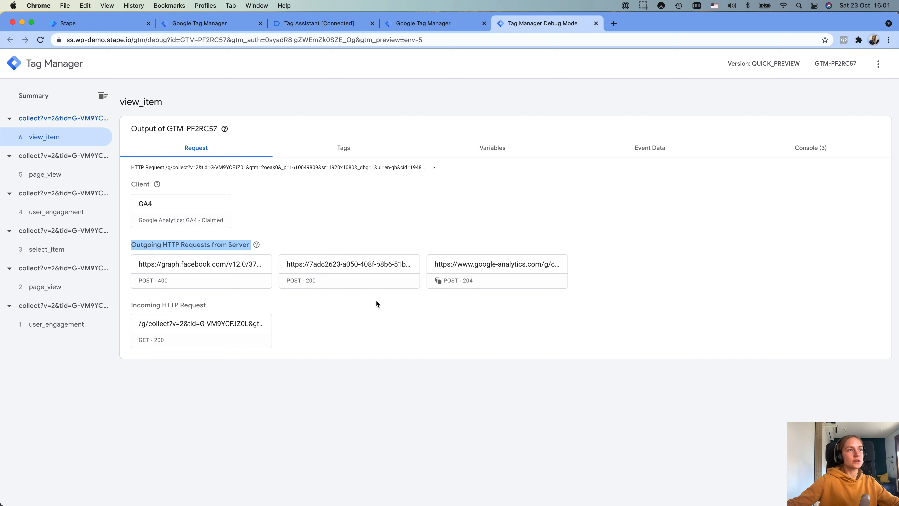
{"action": "left_click", "coordinate": [195, 272]}
{"action": "scroll", "coordinate": [597, 307], "scroll_direction": "down", "scroll_amount": 2}
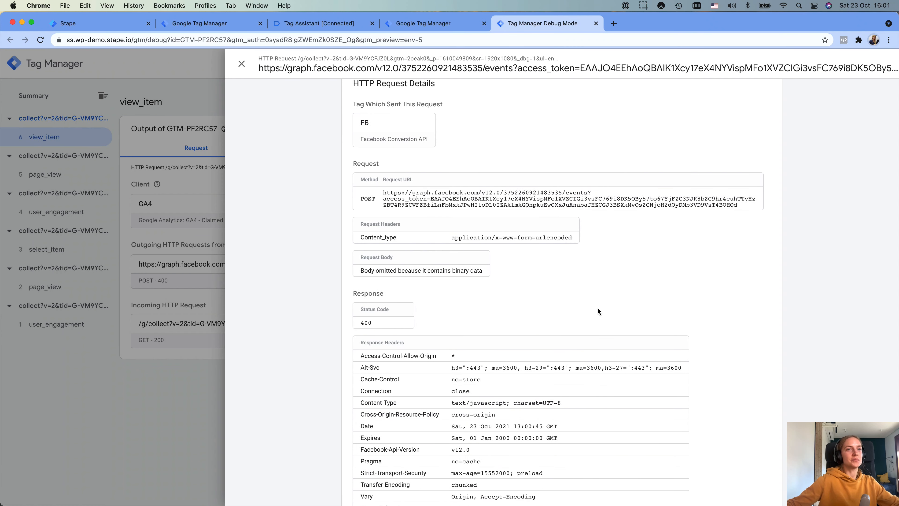
{"action": "scroll", "coordinate": [597, 308], "scroll_direction": "down", "scroll_amount": 3}
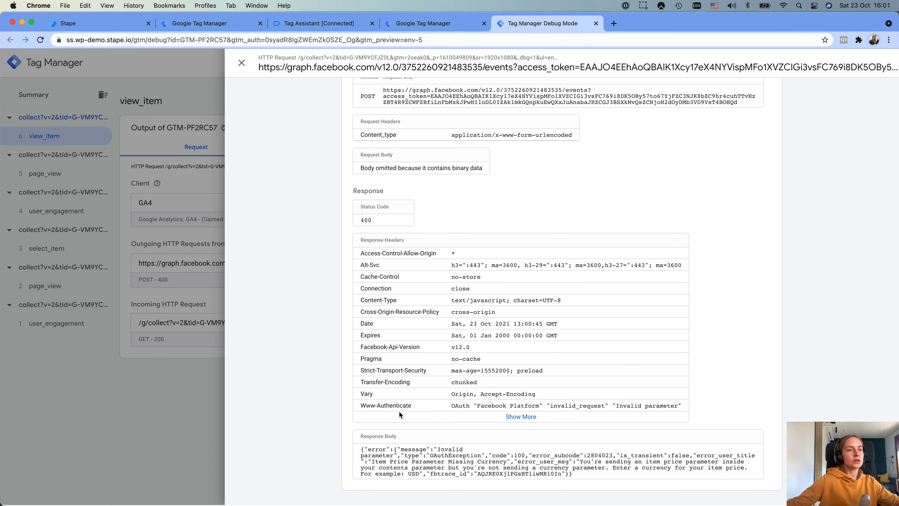
{"action": "left_click_drag", "start_coordinate": [362, 452], "coordinate": [645, 488]}
{"action": "key", "text": "super+c"}
{"action": "key", "text": "super+c"}
{"action": "key", "text": "super+c"}
{"action": "key", "text": "super+c"}
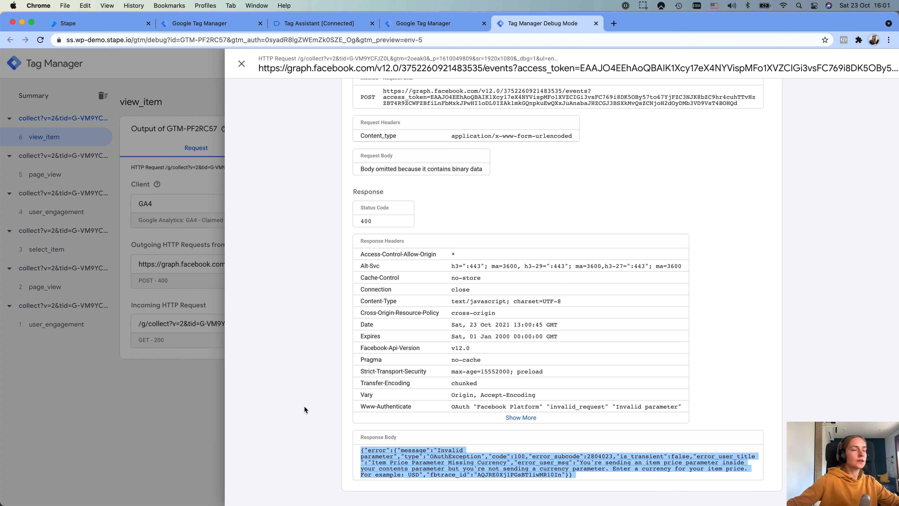
Step: Switch to TextMate, replace the untitled document's text with the copied response to read its error_user_msg, and close the document
{"action": "key", "text": "super+Tab"}
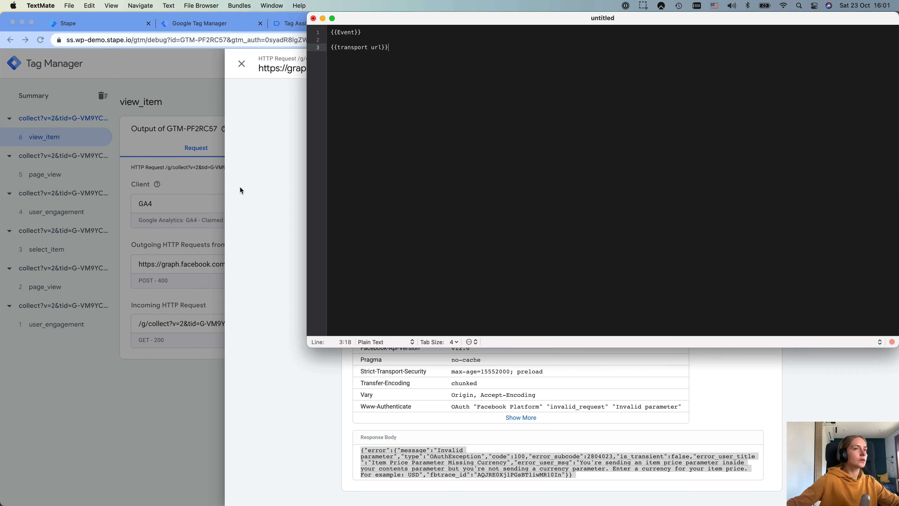
{"action": "key", "text": "super+a"}
{"action": "key", "text": "super+v"}
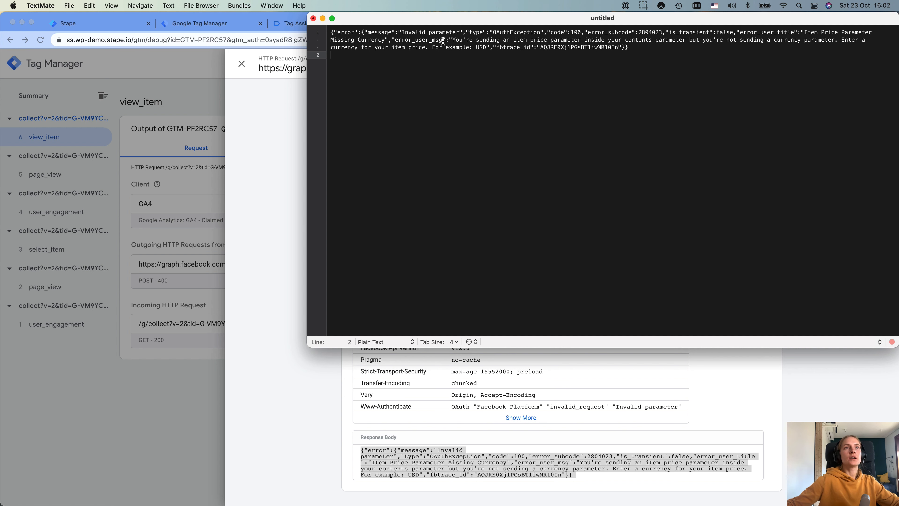
{"action": "left_click_drag", "start_coordinate": [452, 39], "coordinate": [426, 45]}
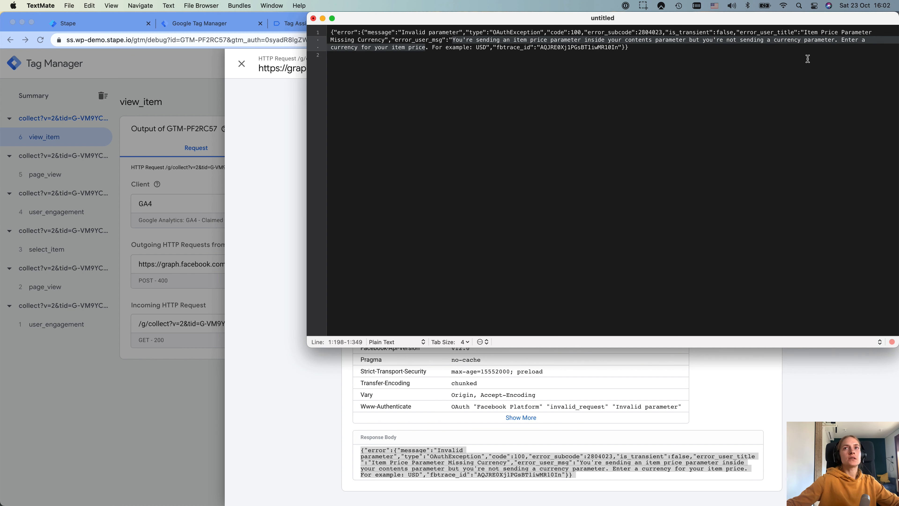
{"action": "left_click", "coordinate": [677, 63]}
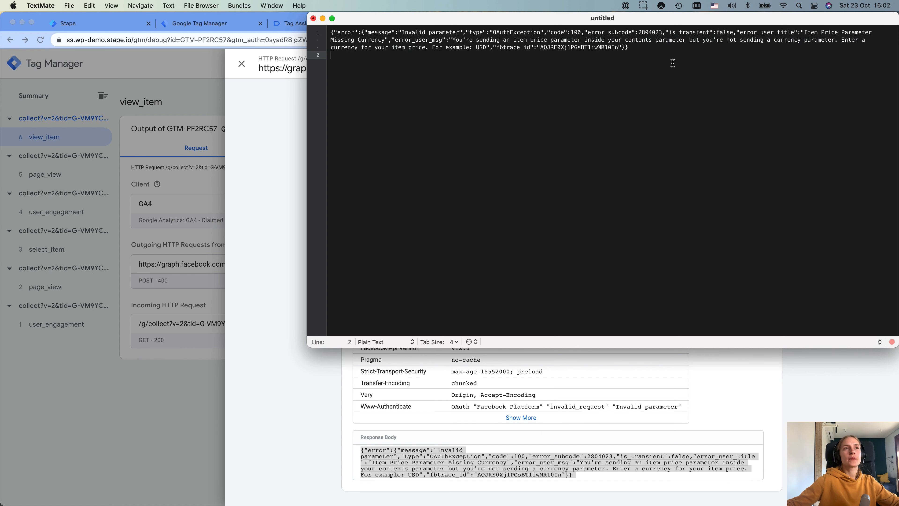
{"action": "left_click", "coordinate": [313, 19]}
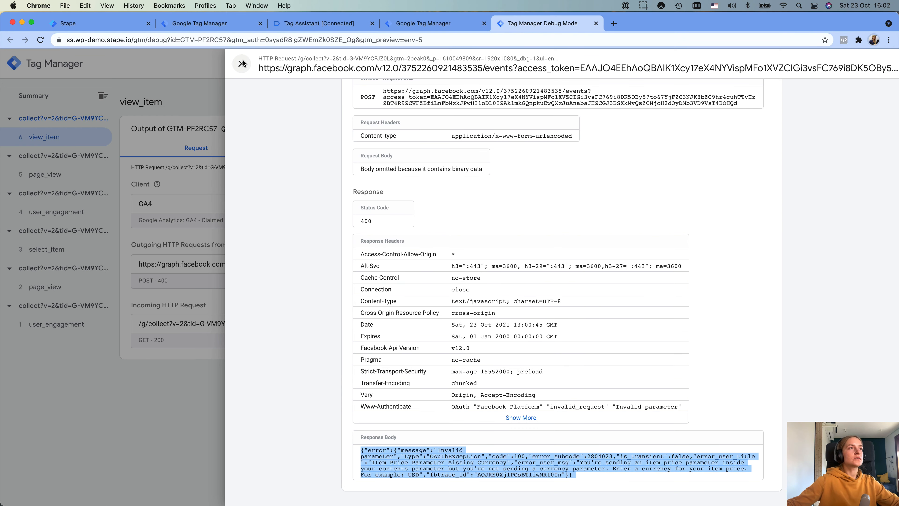
Step: Close the request details and examine the view_item event's variables and event data, including the currency of its items
{"action": "left_click", "coordinate": [242, 64]}
{"action": "left_click", "coordinate": [505, 153]}
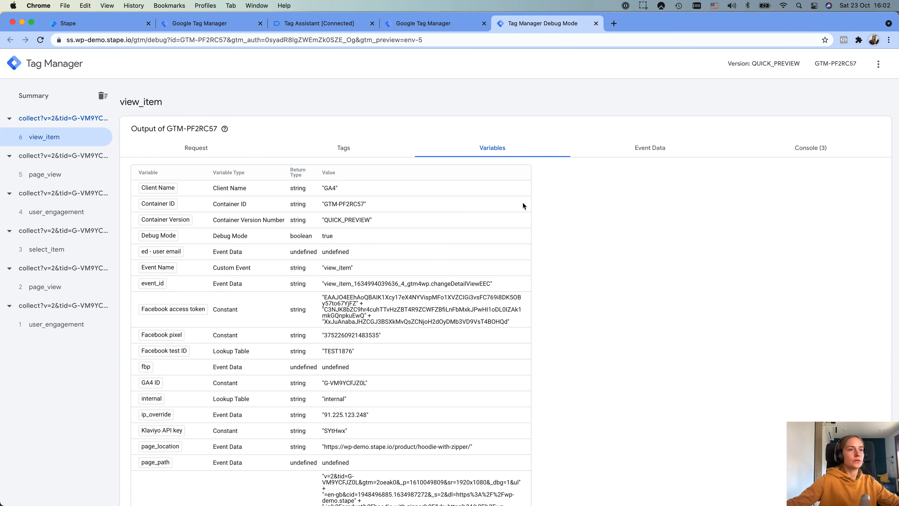
{"action": "scroll", "coordinate": [522, 202], "scroll_direction": "down", "scroll_amount": 3}
{"action": "scroll", "coordinate": [522, 202], "scroll_direction": "up", "scroll_amount": 3}
{"action": "left_click", "coordinate": [630, 148]}
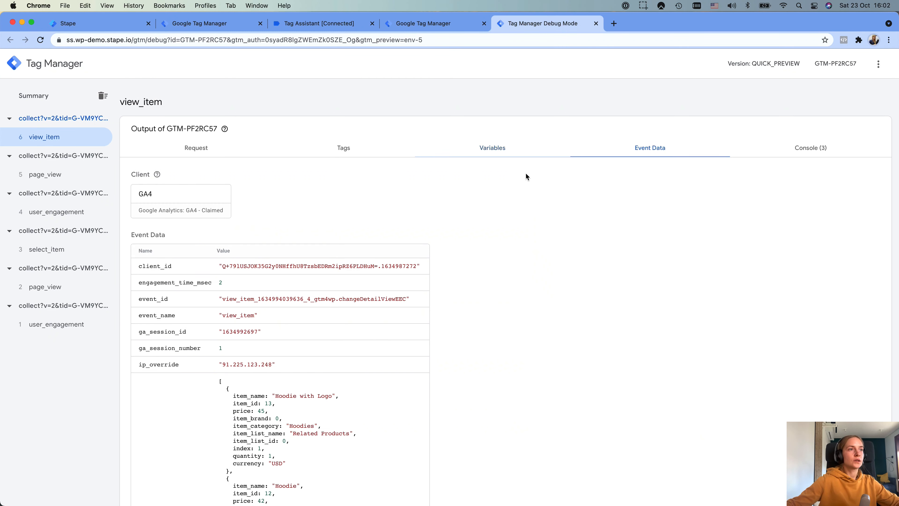
{"action": "scroll", "coordinate": [526, 175], "scroll_direction": "down", "scroll_amount": 4}
{"action": "scroll", "coordinate": [526, 174], "scroll_direction": "down", "scroll_amount": 3}
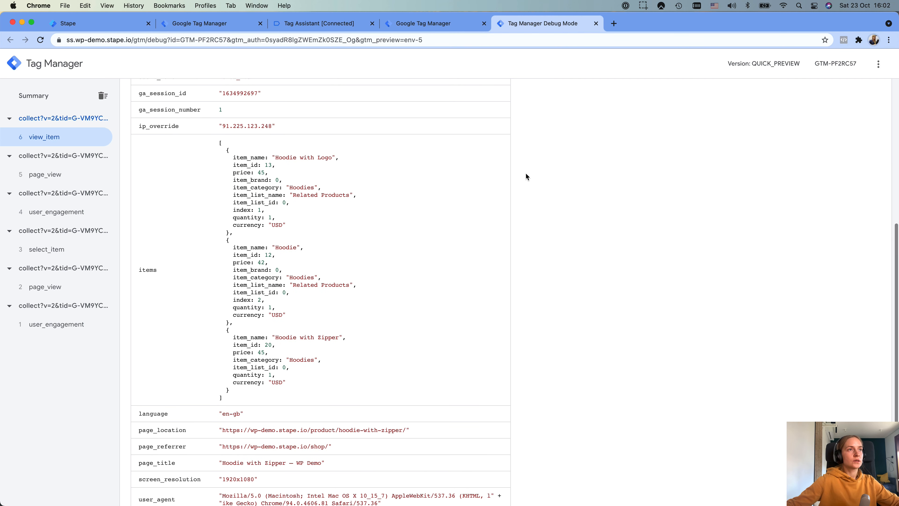
{"action": "scroll", "coordinate": [526, 176], "scroll_direction": "up", "scroll_amount": 7}
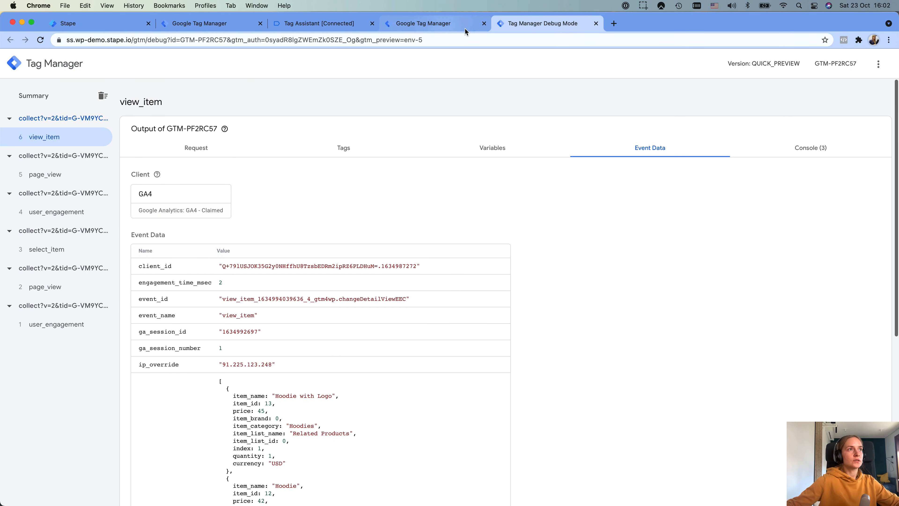
Step: Open the server container's FB tag for editing and add an Event ID property under Server Event Data Override
{"action": "left_click", "coordinate": [432, 22]}
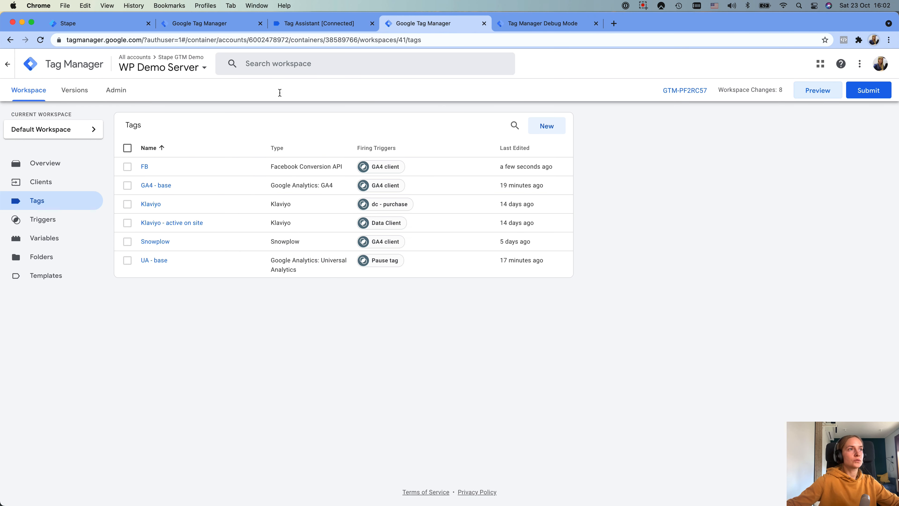
{"action": "left_click", "coordinate": [145, 168]}
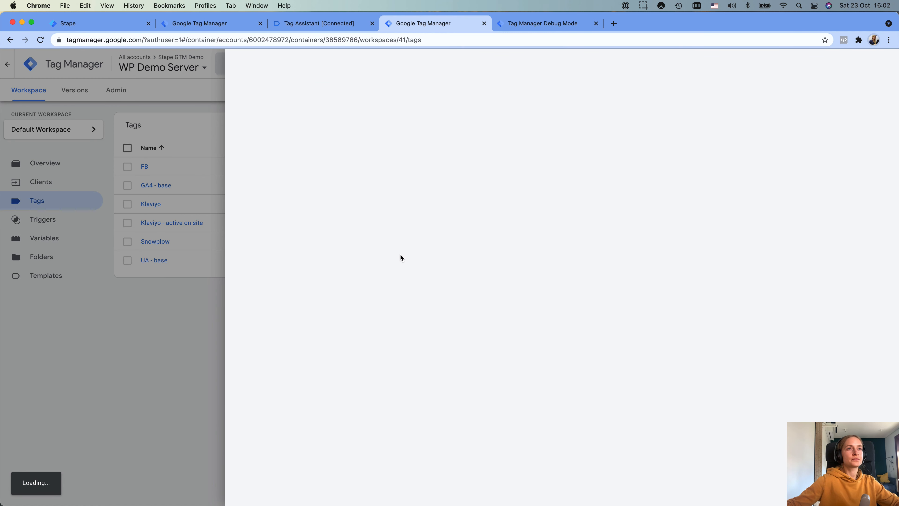
{"action": "scroll", "coordinate": [515, 275], "scroll_direction": "down", "scroll_amount": 3}
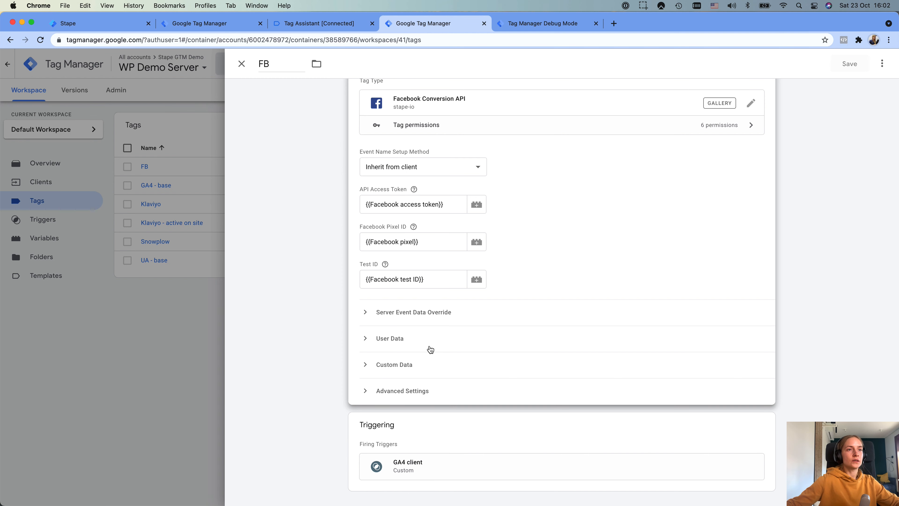
{"action": "left_click", "coordinate": [429, 313]}
{"action": "left_click", "coordinate": [412, 345]}
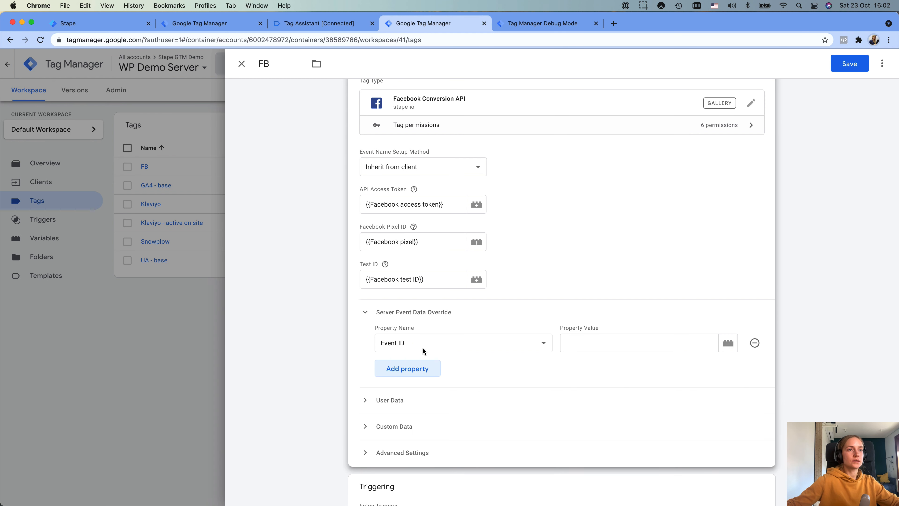
{"action": "left_click", "coordinate": [424, 350]}
{"action": "left_click", "coordinate": [352, 345]}
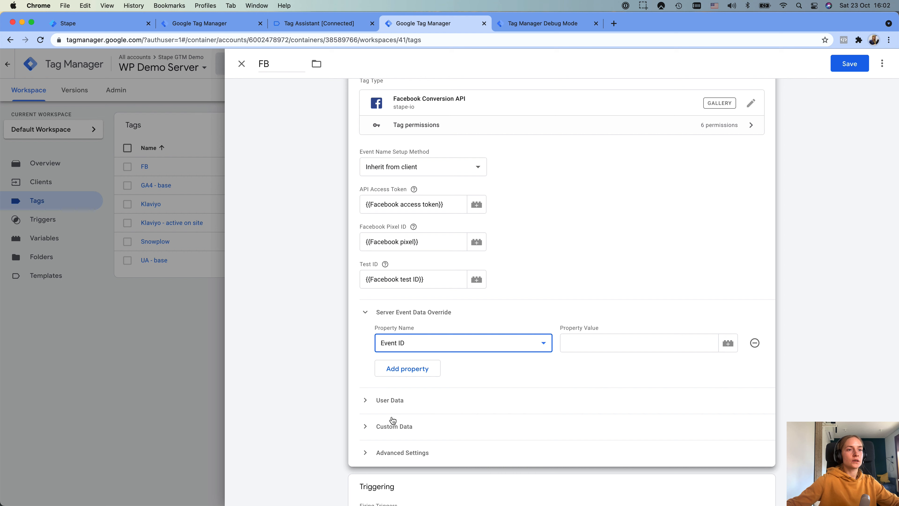
Step: Add a custom data property named currency with the value USD to the FB tag and save the tag
{"action": "left_click", "coordinate": [392, 423]}
{"action": "left_click", "coordinate": [389, 372]}
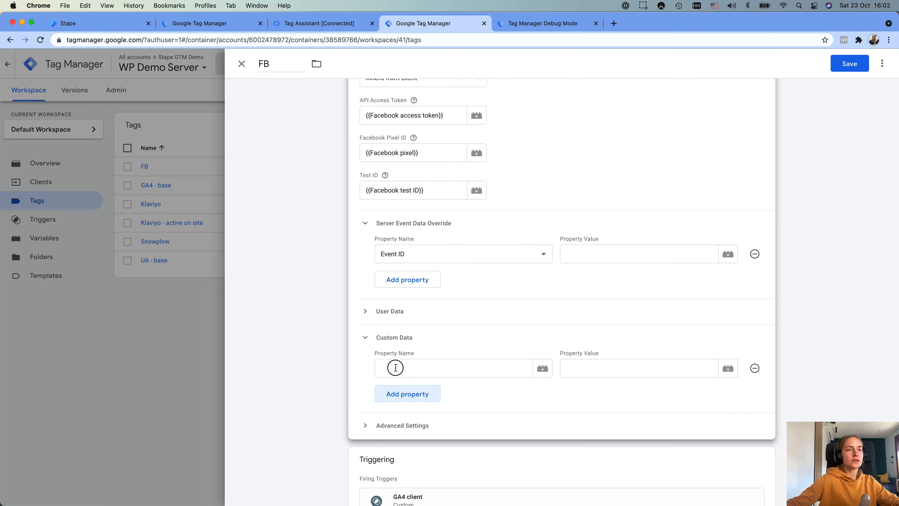
{"action": "left_click", "coordinate": [421, 368]}
{"action": "type", "text": "curre"}
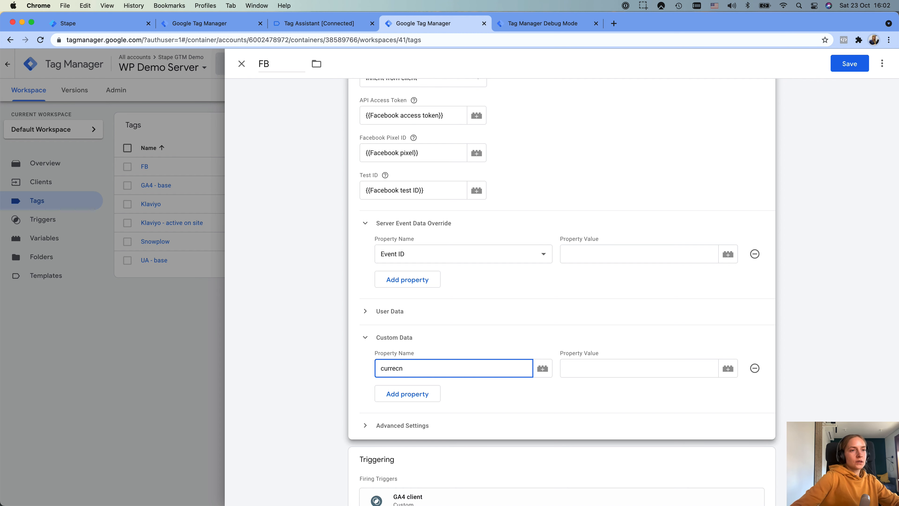
{"action": "type", "text": "ncy"}
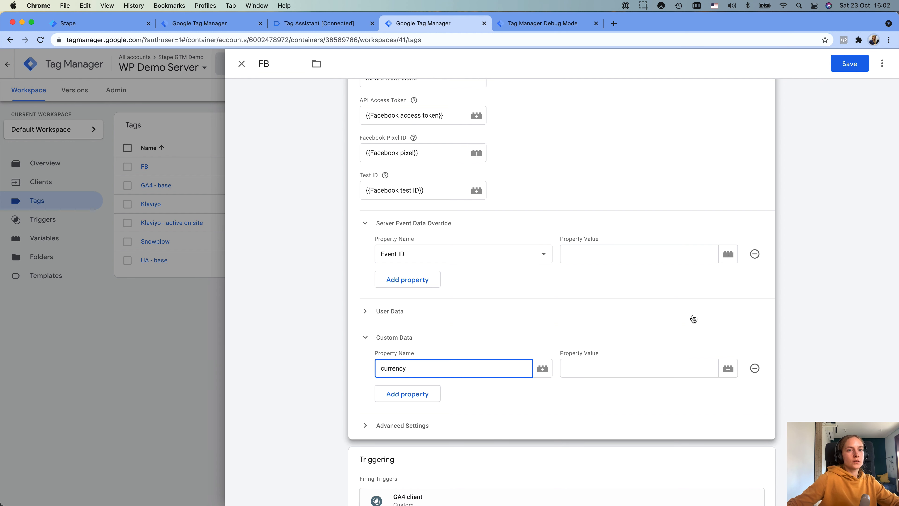
{"action": "left_click", "coordinate": [639, 362]}
{"action": "type", "text": "USD"}
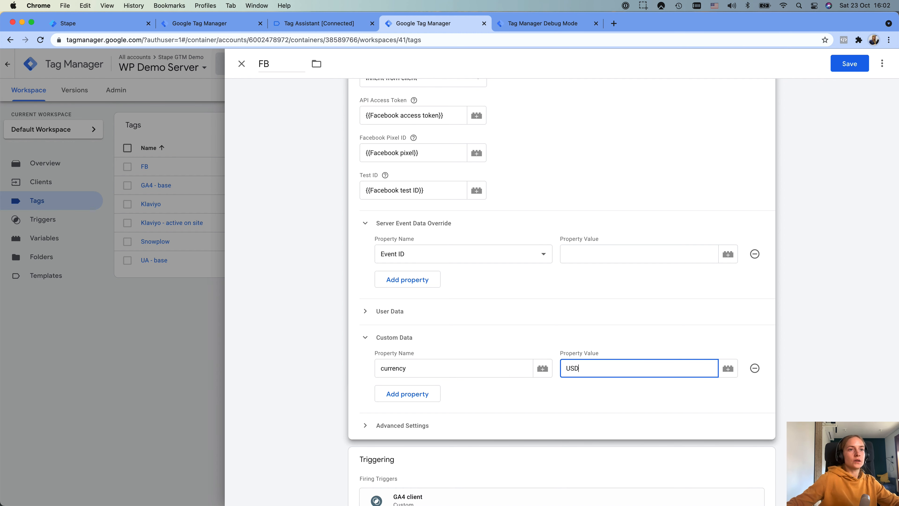
{"action": "left_click", "coordinate": [836, 67]}
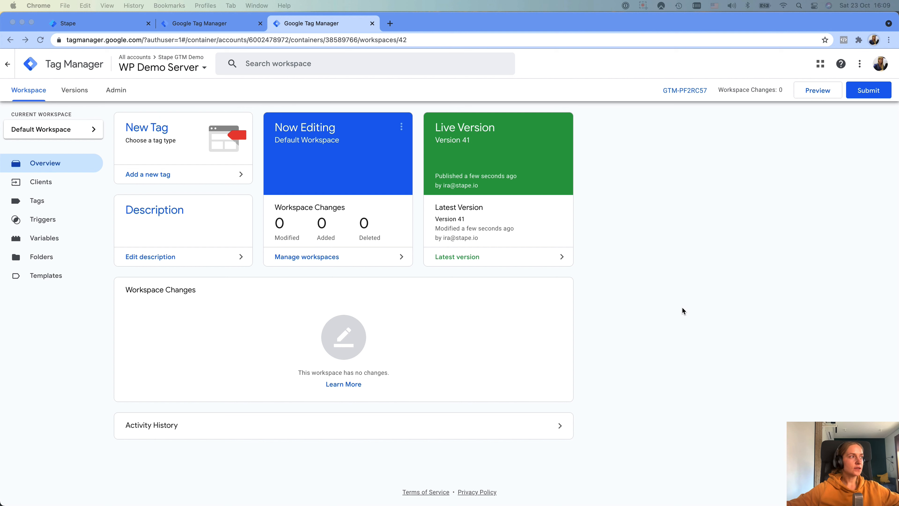
Step: Set the output for true in the Facebook test ID lookup table variable to TEST38908 and save the variable
{"action": "left_click", "coordinate": [697, 278]}
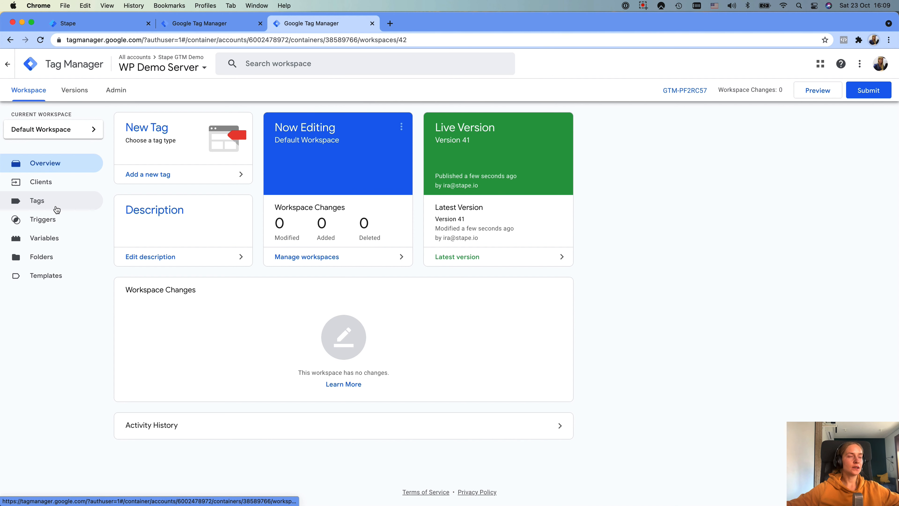
{"action": "left_click", "coordinate": [98, 234]}
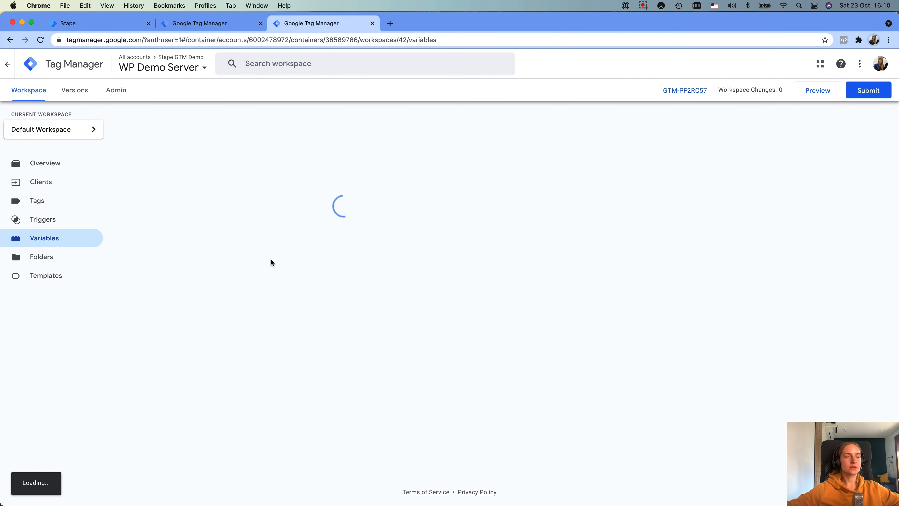
{"action": "scroll", "coordinate": [205, 305], "scroll_direction": "down", "scroll_amount": 5}
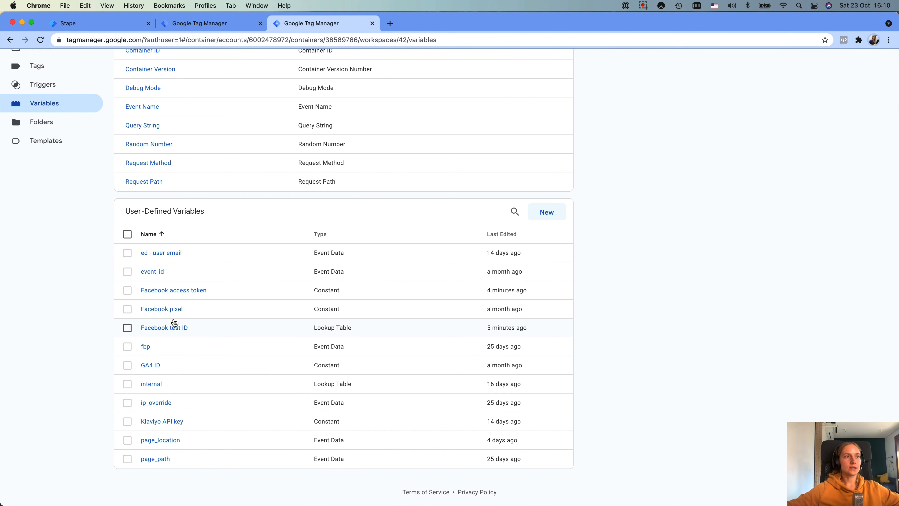
{"action": "left_click", "coordinate": [174, 328]}
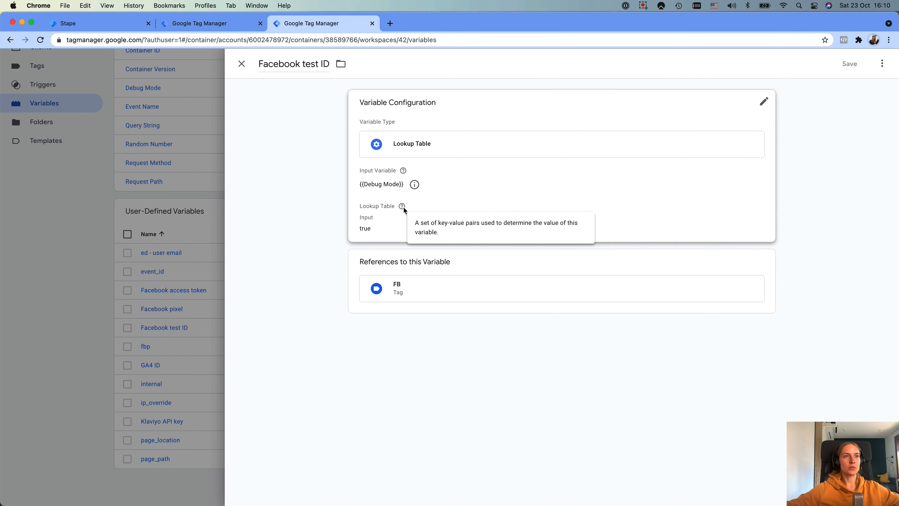
{"action": "left_click", "coordinate": [588, 218]}
{"action": "left_click", "coordinate": [602, 245]}
{"action": "key", "text": "super+a"}
{"action": "type", "text": "TEST38908"}
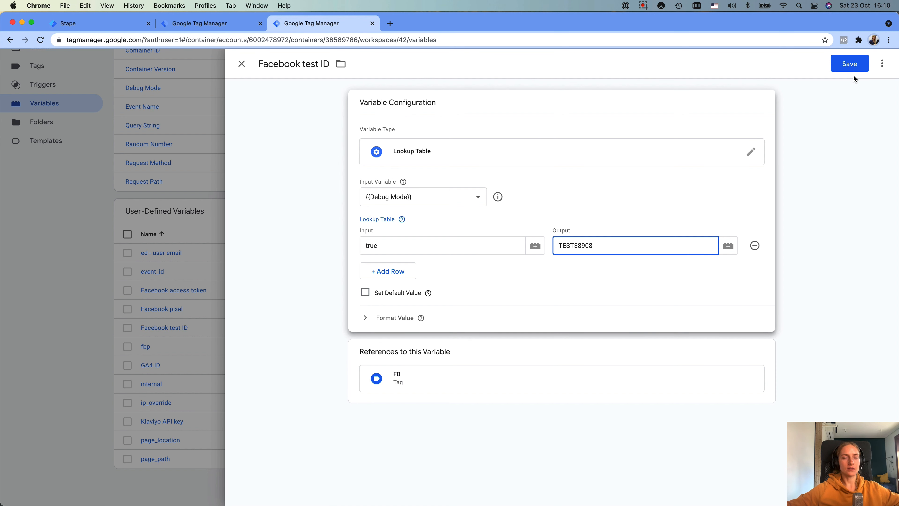
{"action": "left_click", "coordinate": [849, 63]}
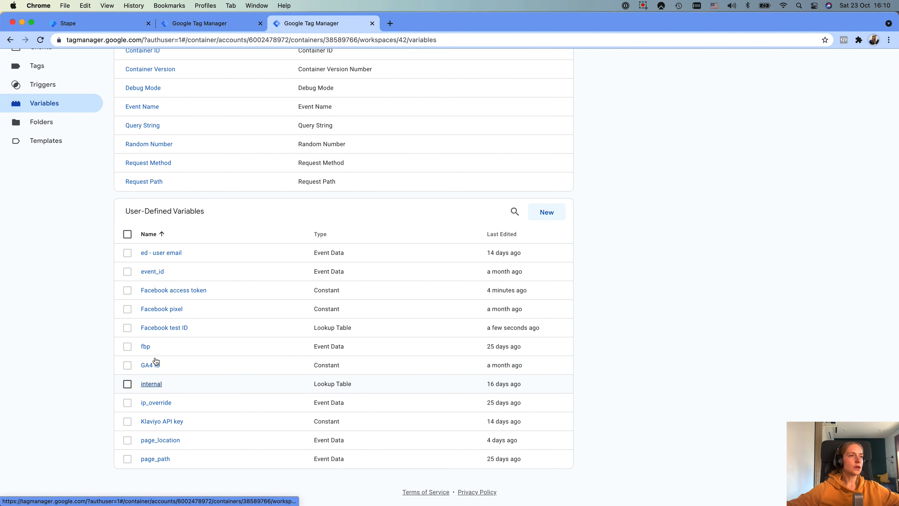
{"action": "scroll", "coordinate": [305, 243], "scroll_direction": "up", "scroll_amount": 5}
{"action": "left_click", "coordinate": [811, 92]}
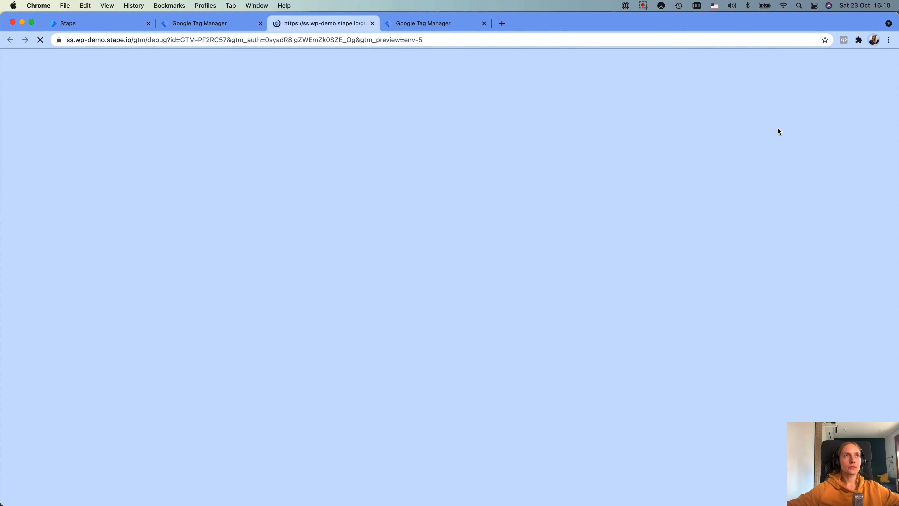
{"action": "left_click", "coordinate": [210, 23]}
{"action": "left_click", "coordinate": [830, 92]}
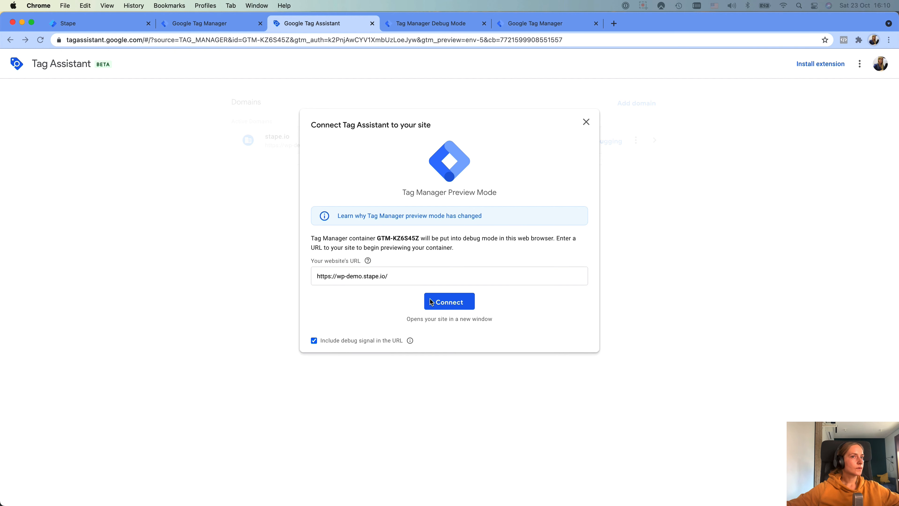
{"action": "left_click", "coordinate": [449, 301]}
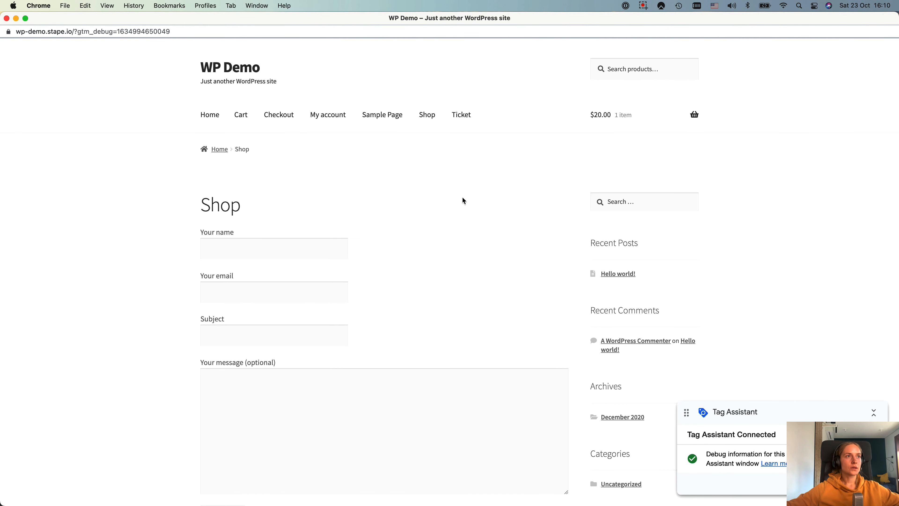
{"action": "key", "text": "ctrl+Left"}
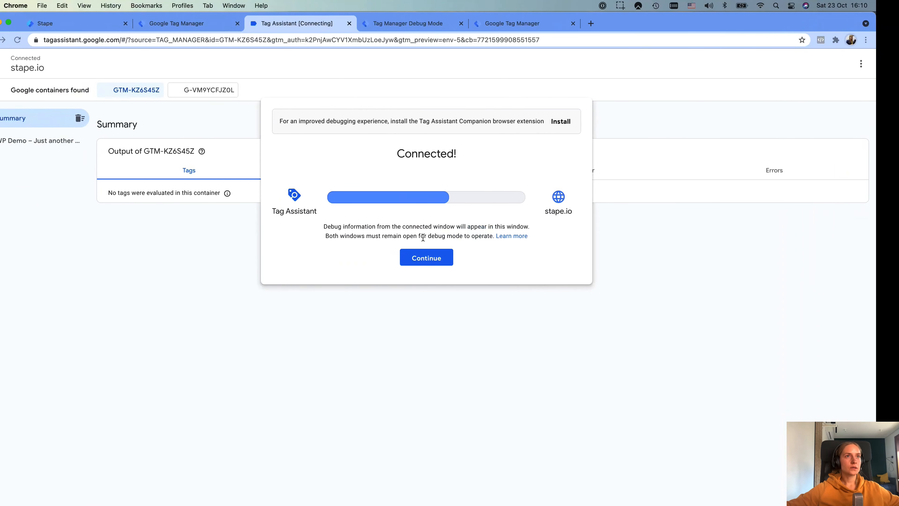
{"action": "left_click", "coordinate": [450, 259]}
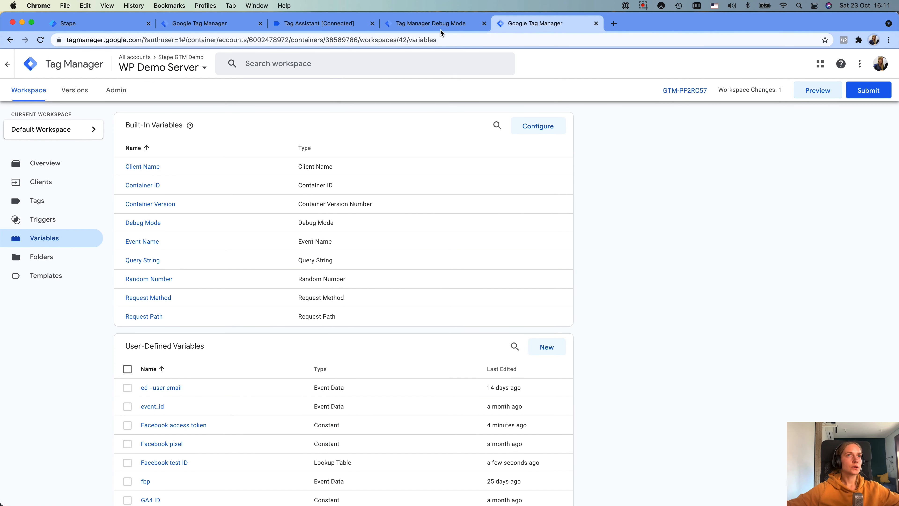
Step: Examine the FB tag's properties and outgoing request for the page_view event in the server container's debug view
{"action": "left_click", "coordinate": [441, 32]}
{"action": "left_click", "coordinate": [51, 140]}
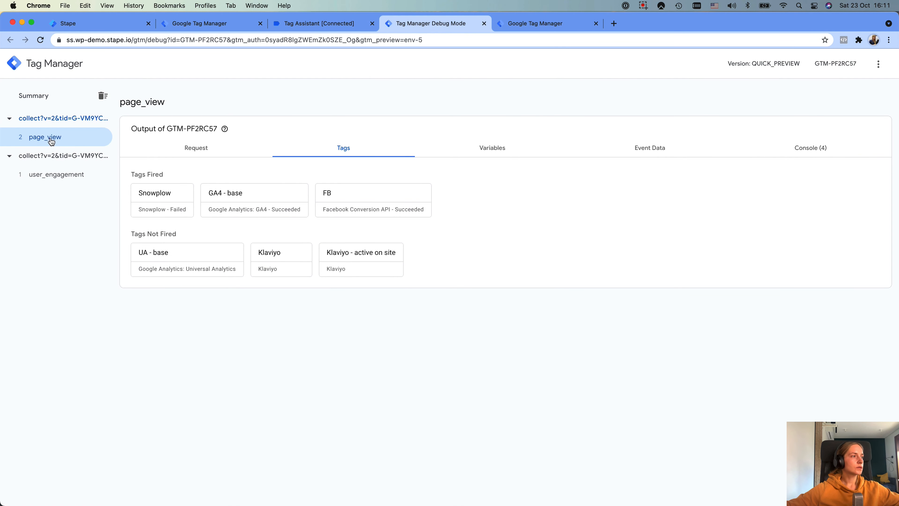
{"action": "left_click", "coordinate": [348, 203]}
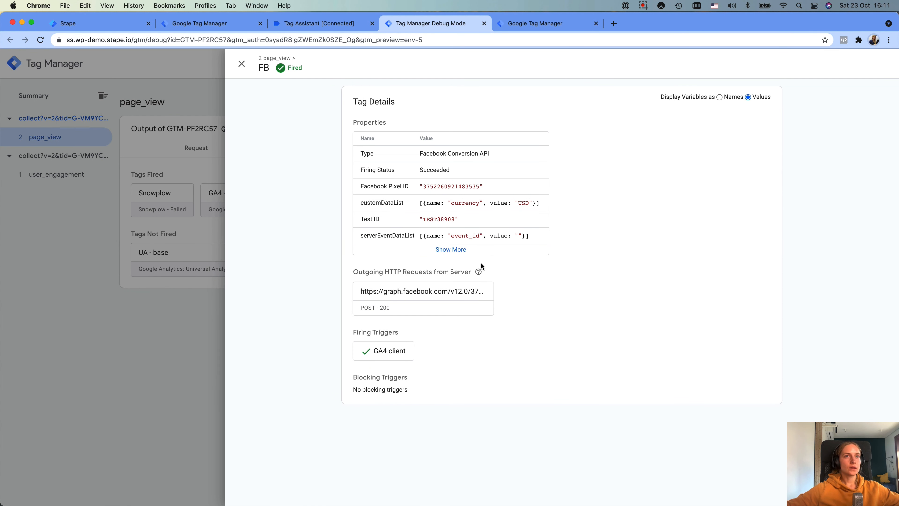
{"action": "left_click", "coordinate": [241, 66]}
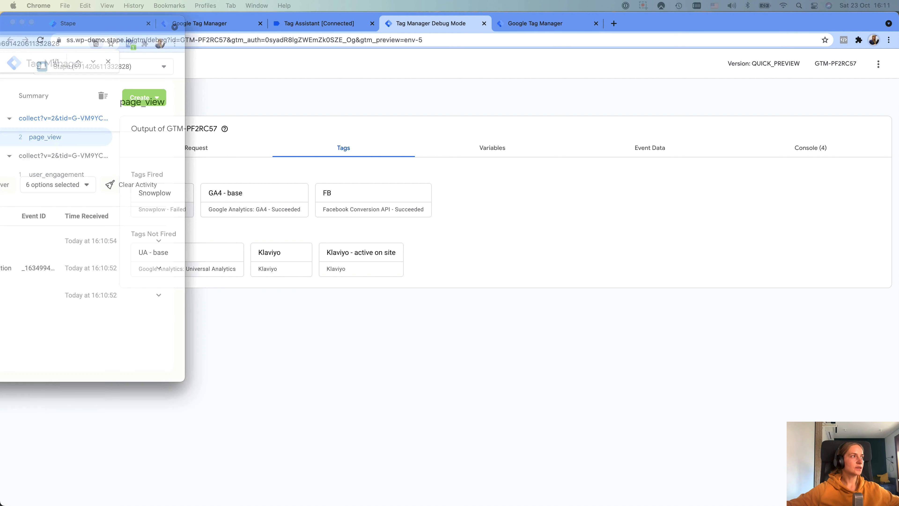
Step: Switch to Facebook Events Manager, enlarge its window, check the test events' deduplication status and event IDs, and put the window away
{"action": "left_click_drag", "start_coordinate": [0, 24], "coordinate": [205, 16]}
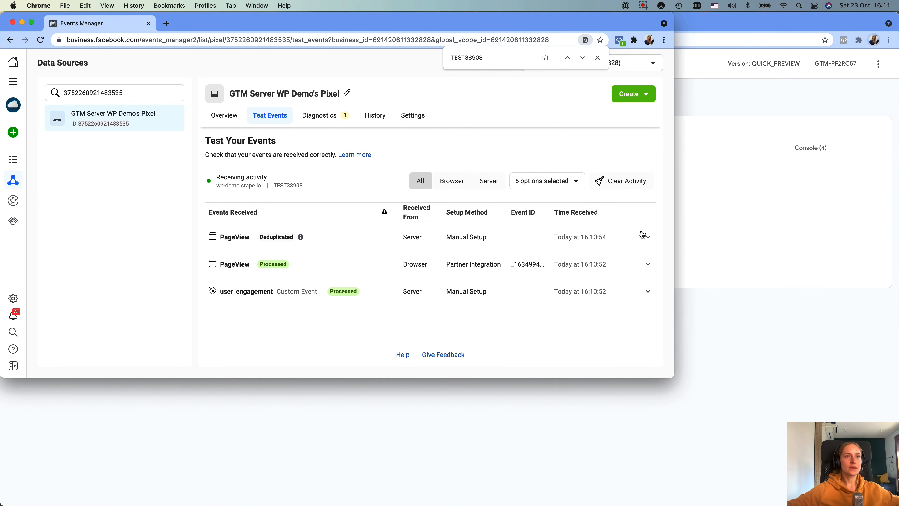
{"action": "left_click_drag", "start_coordinate": [675, 373], "coordinate": [843, 450]}
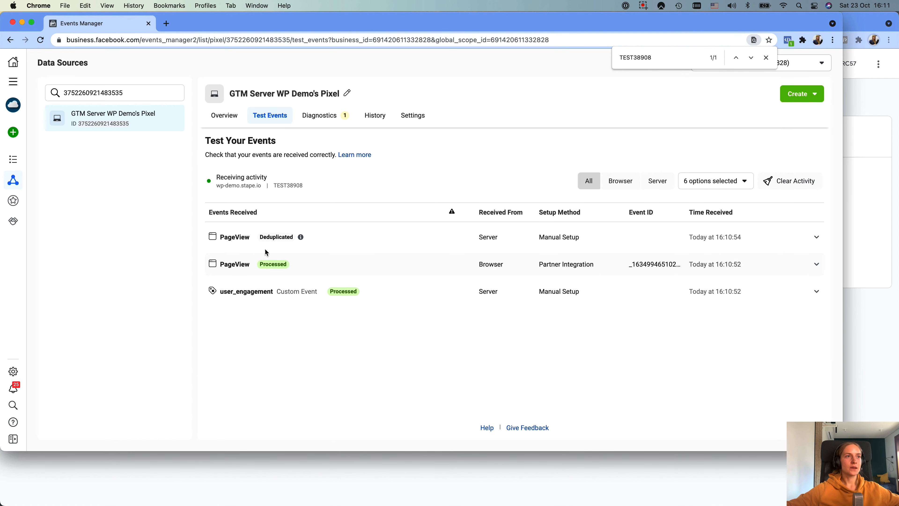
{"action": "left_click", "coordinate": [766, 57]}
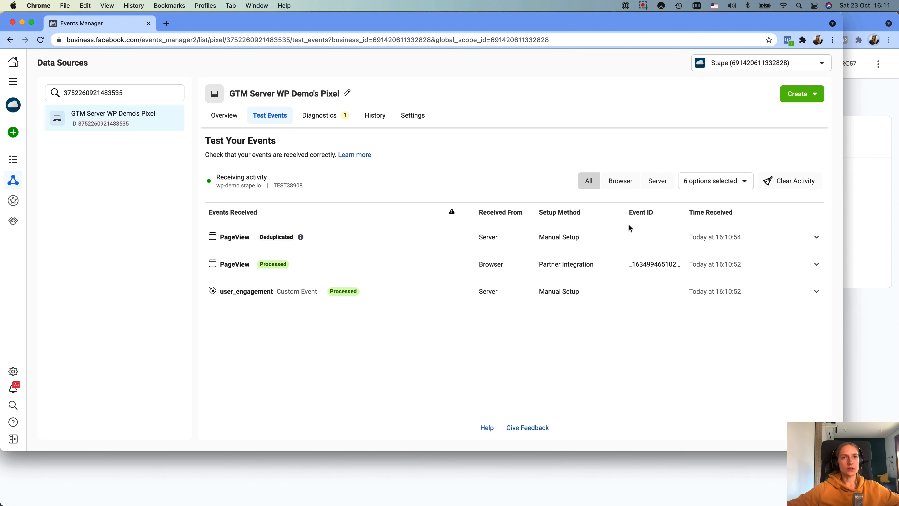
{"action": "left_click_drag", "start_coordinate": [630, 214], "coordinate": [661, 219]}
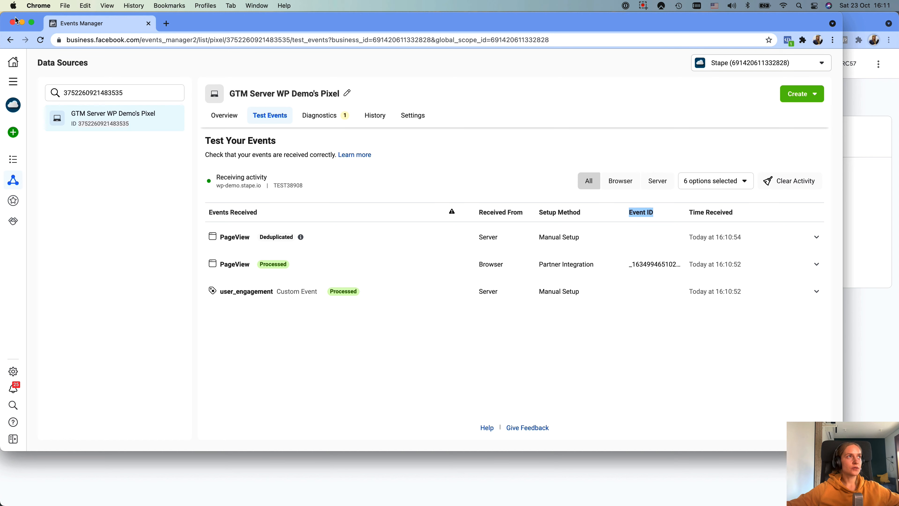
{"action": "left_click_drag", "start_coordinate": [2, 12], "coordinate": [208, 97]}
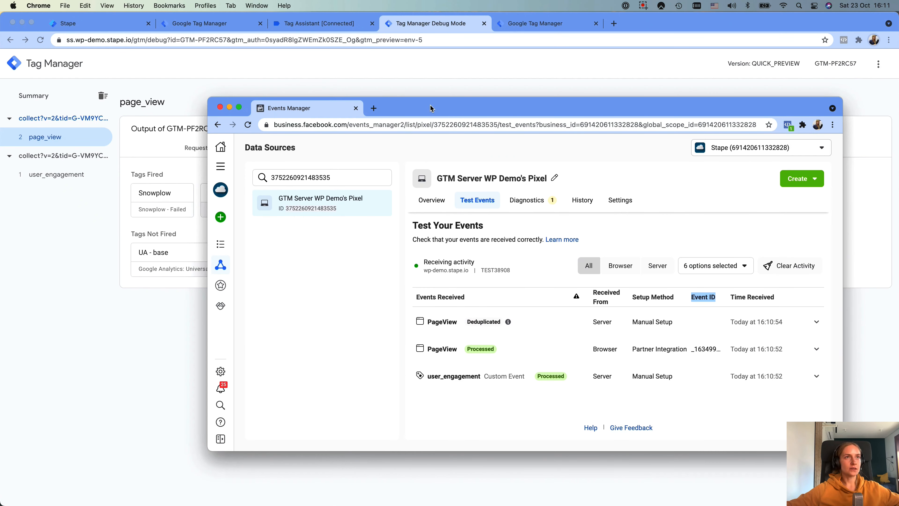
{"action": "double_click", "coordinate": [431, 108]}
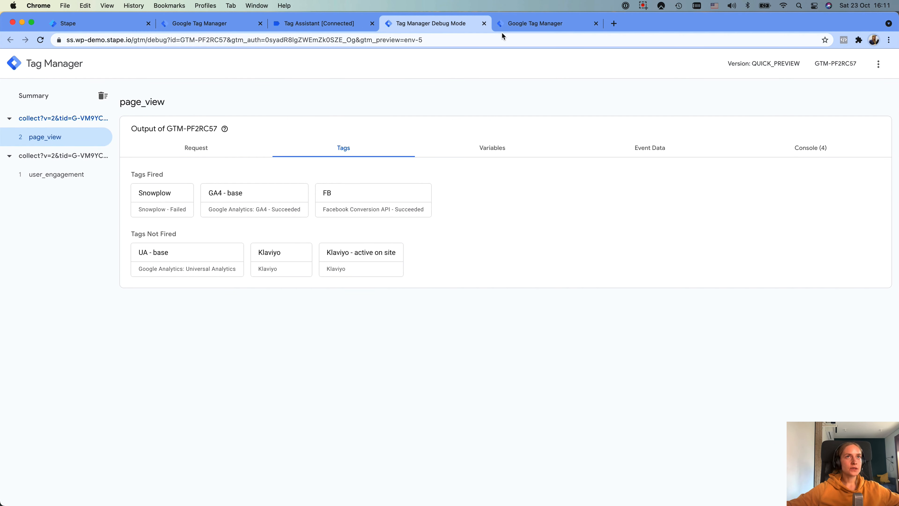
Step: Open the FB tag's configuration for editing in the WP Demo Server container
{"action": "left_click", "coordinate": [339, 24]}
{"action": "left_click", "coordinate": [534, 26]}
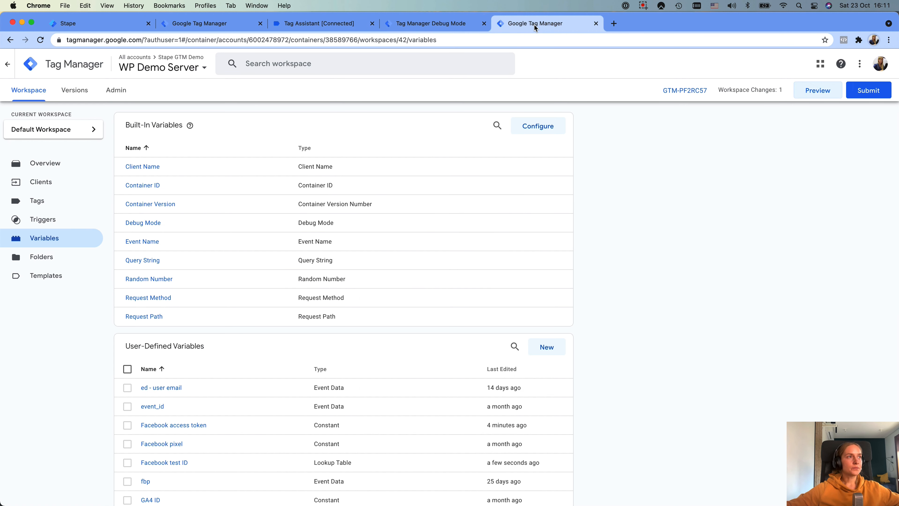
{"action": "left_click", "coordinate": [81, 219]}
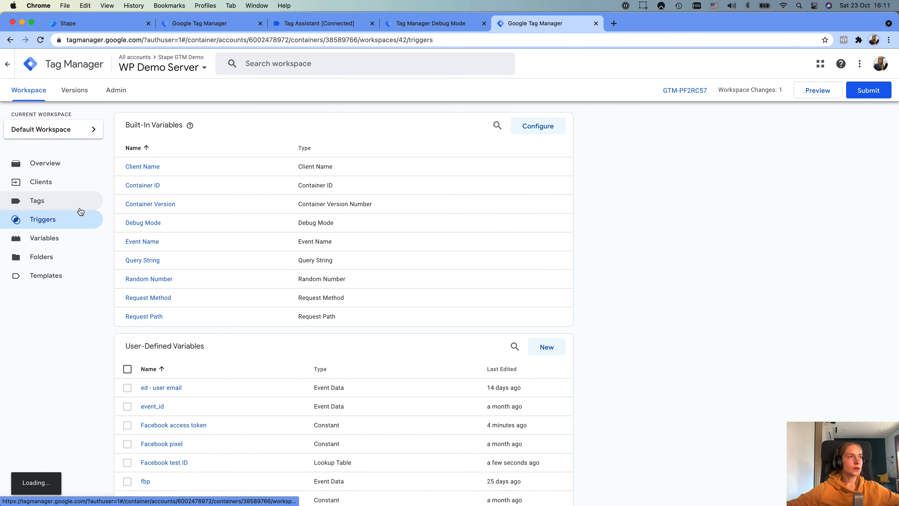
{"action": "left_click", "coordinate": [60, 205]}
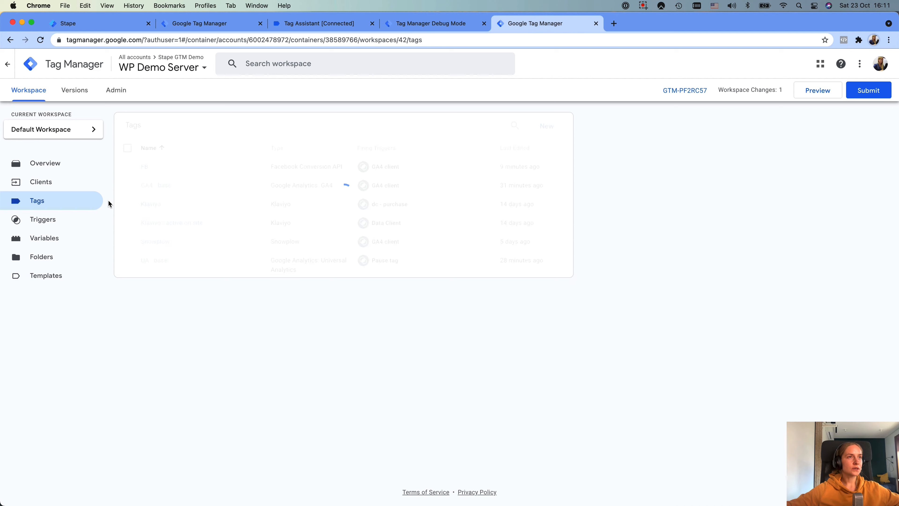
{"action": "left_click", "coordinate": [145, 167]}
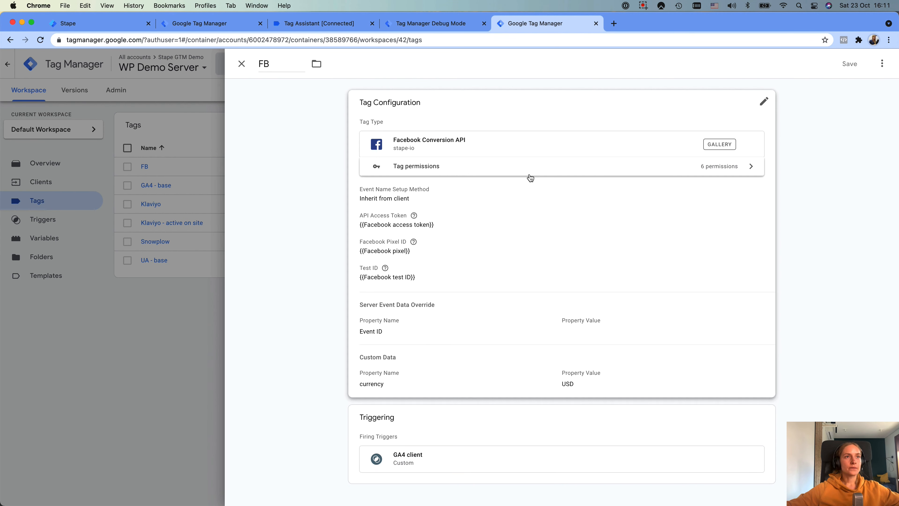
{"action": "left_click", "coordinate": [616, 236]}
Step: Set the Event ID property in the FB tag's server event data override to {{event_id}} and save the tag
{"action": "scroll", "coordinate": [616, 236], "scroll_direction": "down", "scroll_amount": 2}
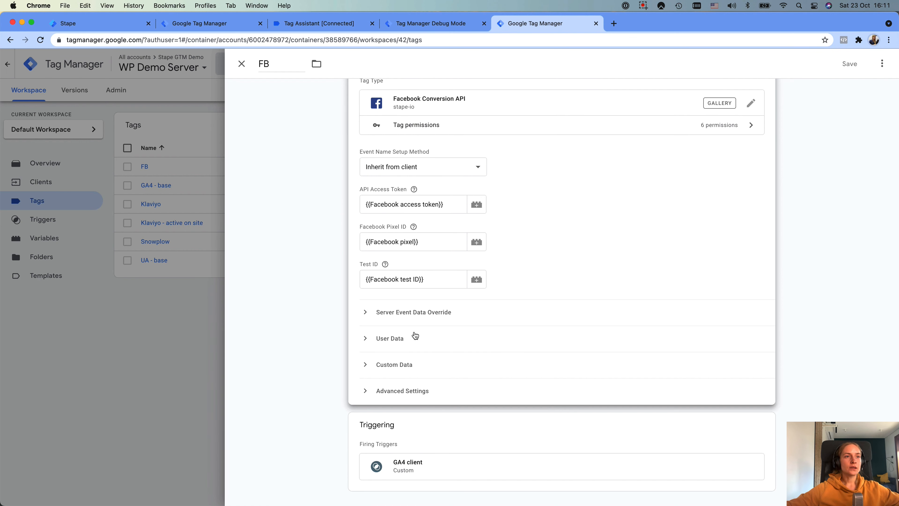
{"action": "left_click", "coordinate": [415, 336]}
{"action": "scroll", "coordinate": [439, 333], "scroll_direction": "down", "scroll_amount": 3}
{"action": "left_click", "coordinate": [422, 279]}
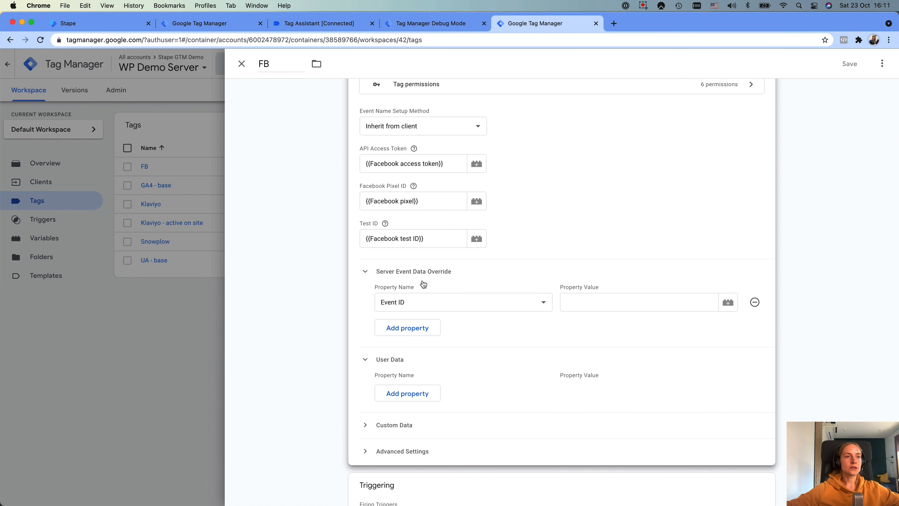
{"action": "scroll", "coordinate": [423, 284], "scroll_direction": "down", "scroll_amount": 3}
{"action": "left_click", "coordinate": [371, 363]}
{"action": "scroll", "coordinate": [375, 361], "scroll_direction": "down", "scroll_amount": 3}
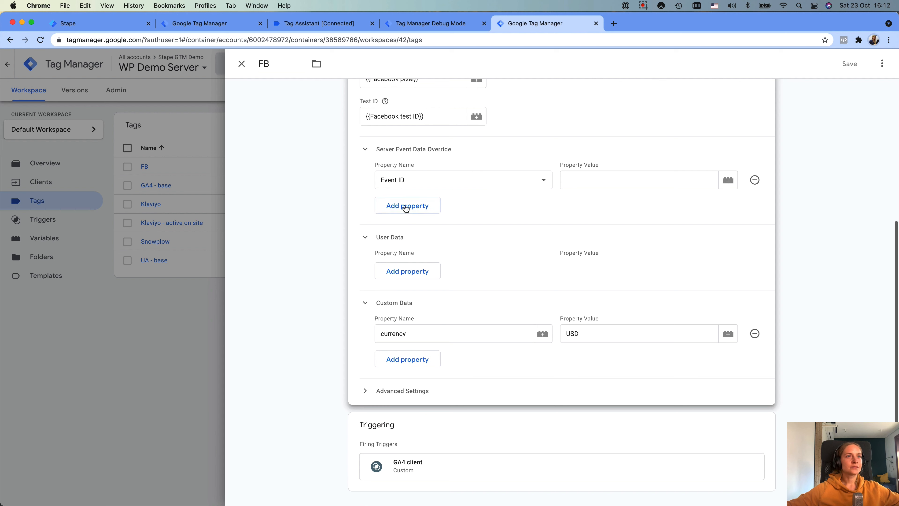
{"action": "left_click", "coordinate": [624, 179]}
{"action": "type", "text": "{{eve"}
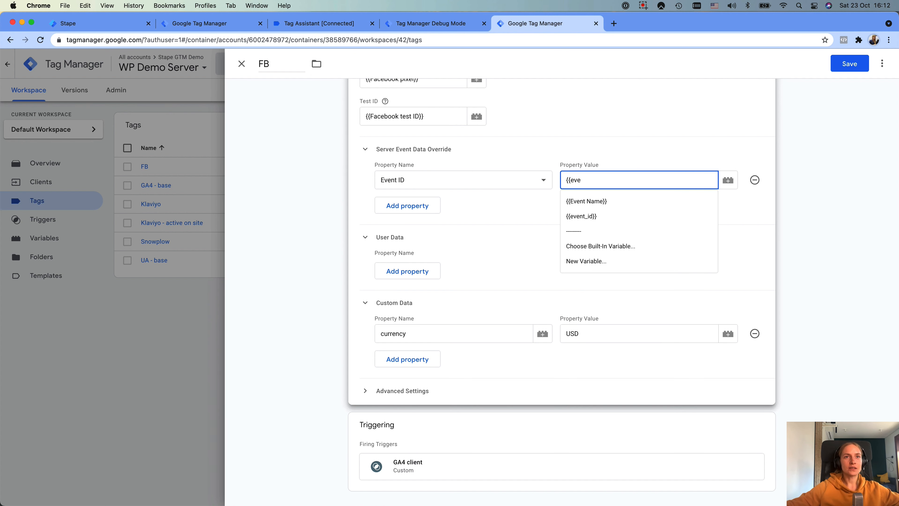
{"action": "left_click", "coordinate": [614, 213]}
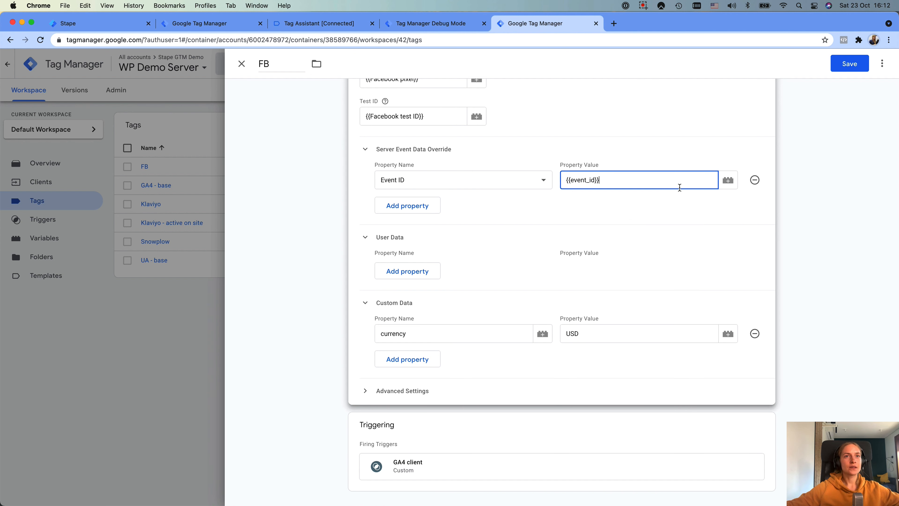
{"action": "left_click", "coordinate": [845, 66]}
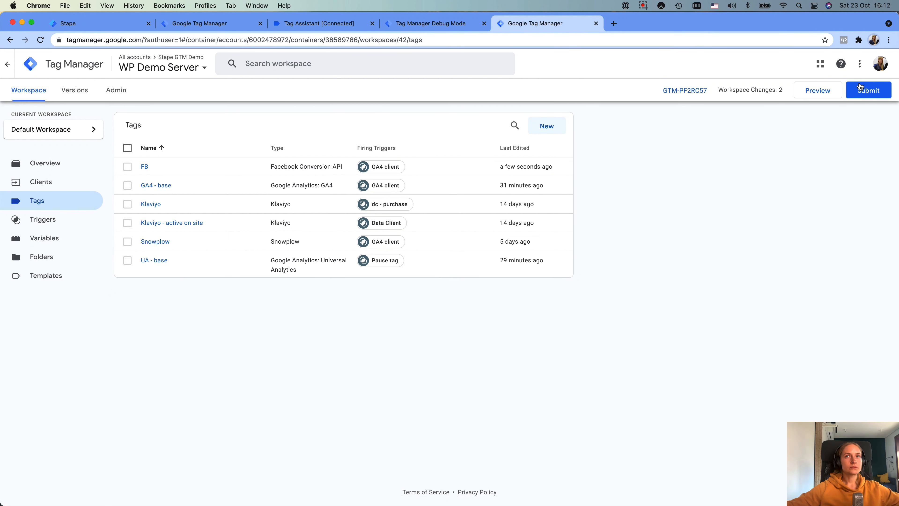
Step: Restart preview mode for the WP Demo Server container and close the old debug page
{"action": "left_click", "coordinate": [798, 94]}
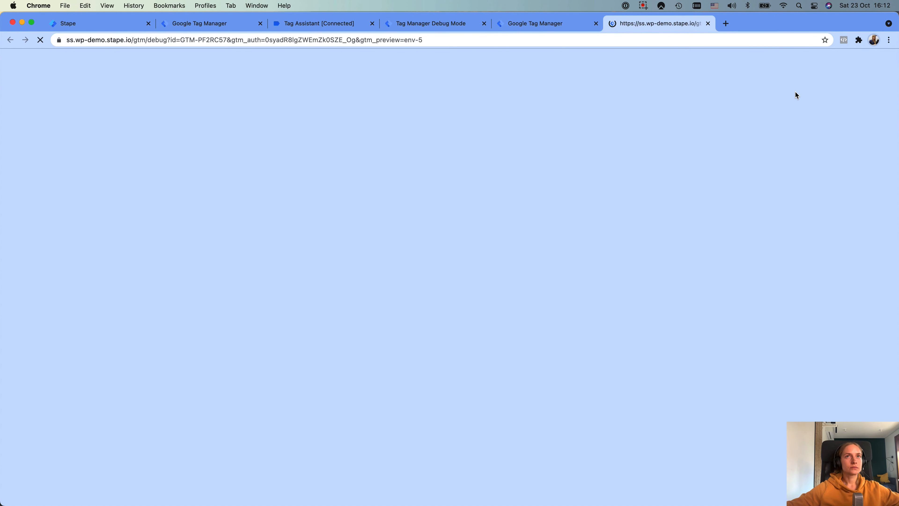
{"action": "left_click", "coordinate": [538, 24]}
{"action": "left_click", "coordinate": [425, 25]}
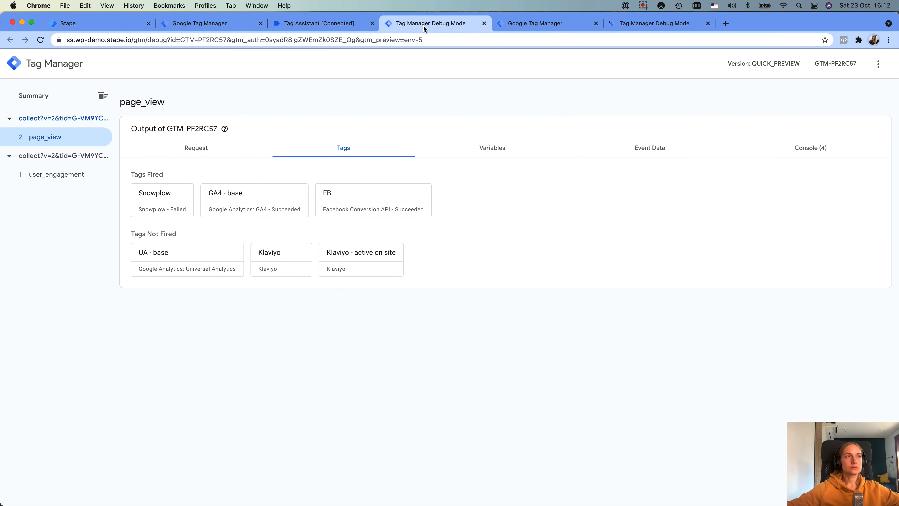
{"action": "left_click", "coordinate": [484, 24]}
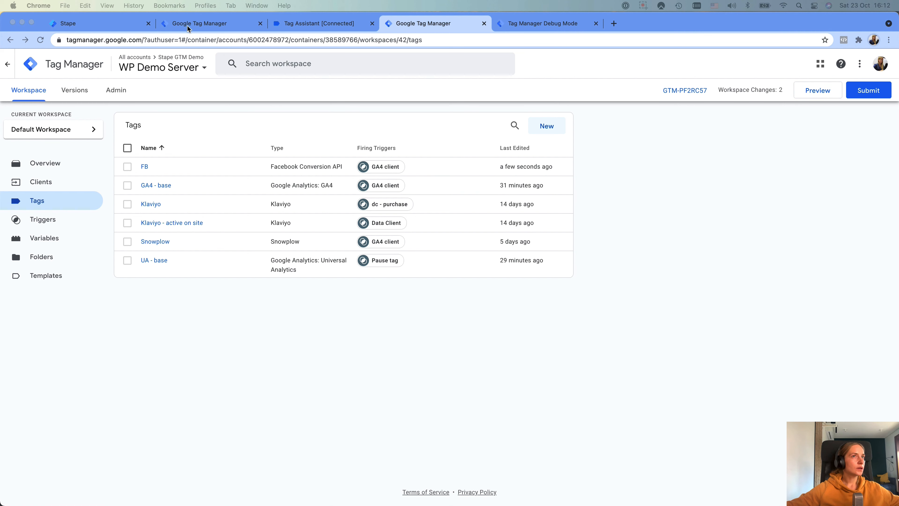
Step: Switch to the WP Demo site connected to Tag Assistant and open its Shop page
{"action": "left_click", "coordinate": [346, 26]}
{"action": "key", "text": "ctrl+Right"}
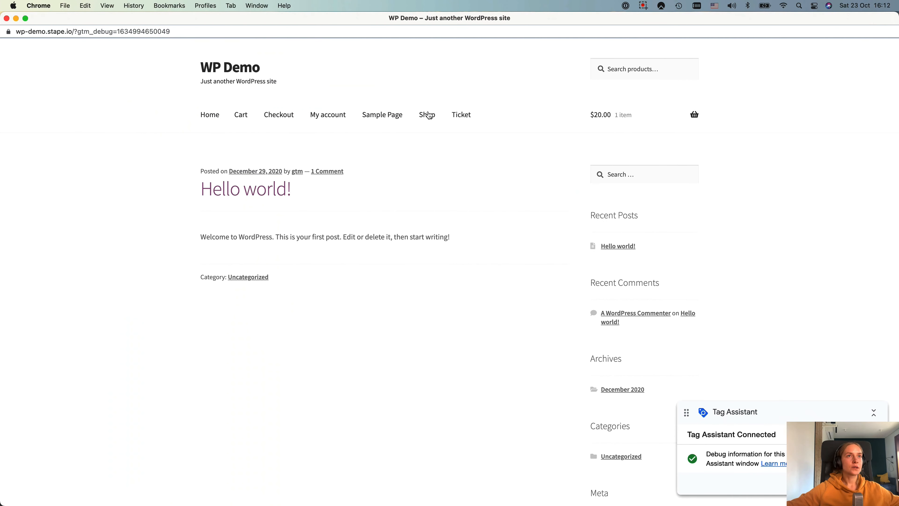
{"action": "left_click", "coordinate": [428, 115]}
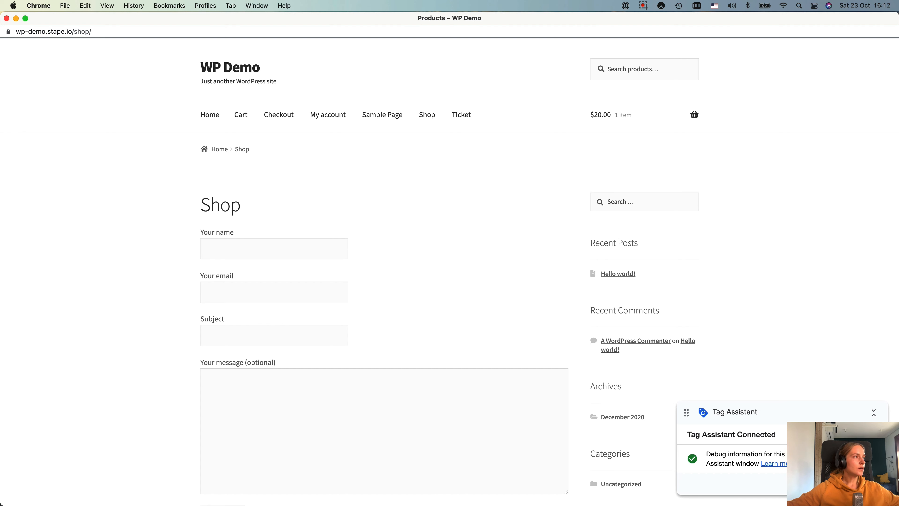
Step: Switch to Facebook Events Manager, enlarge its window, check the deduplication of the new PageView test events, and put the window away
{"action": "left_click_drag", "start_coordinate": [0, 15], "coordinate": [293, 10]}
{"action": "left_click_drag", "start_coordinate": [674, 376], "coordinate": [833, 394]}
{"action": "scroll", "coordinate": [322, 299], "scroll_direction": "down", "scroll_amount": 1}
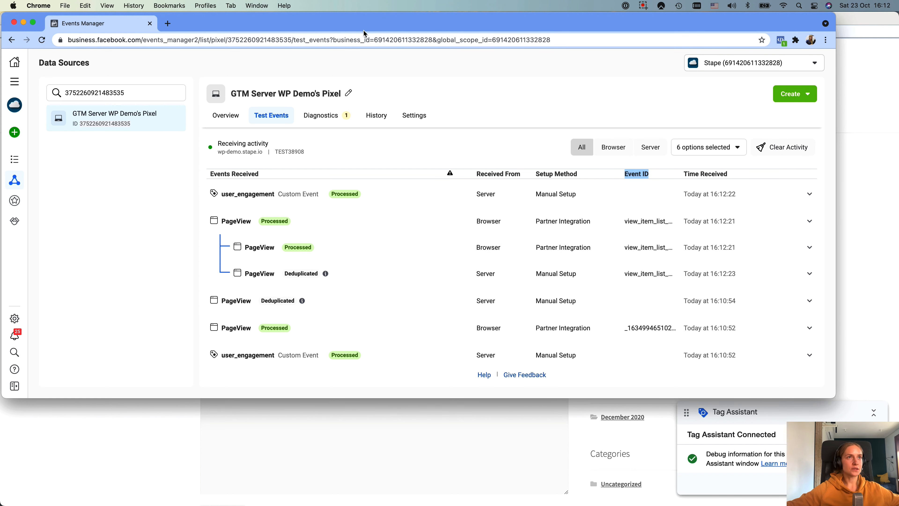
{"action": "left_click_drag", "start_coordinate": [4, 15], "coordinate": [194, 47]}
{"action": "left_click_drag", "start_coordinate": [375, 53], "coordinate": [0, 22]}
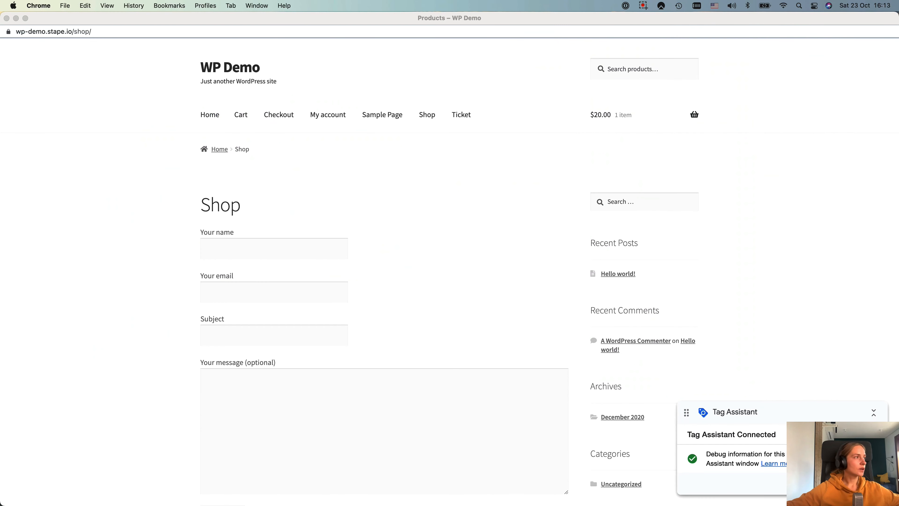
Step: Open the Hoodie with Zipper product from the shop's product list and return to Tag Assistant
{"action": "scroll", "coordinate": [342, 146], "scroll_direction": "down", "scroll_amount": 3}
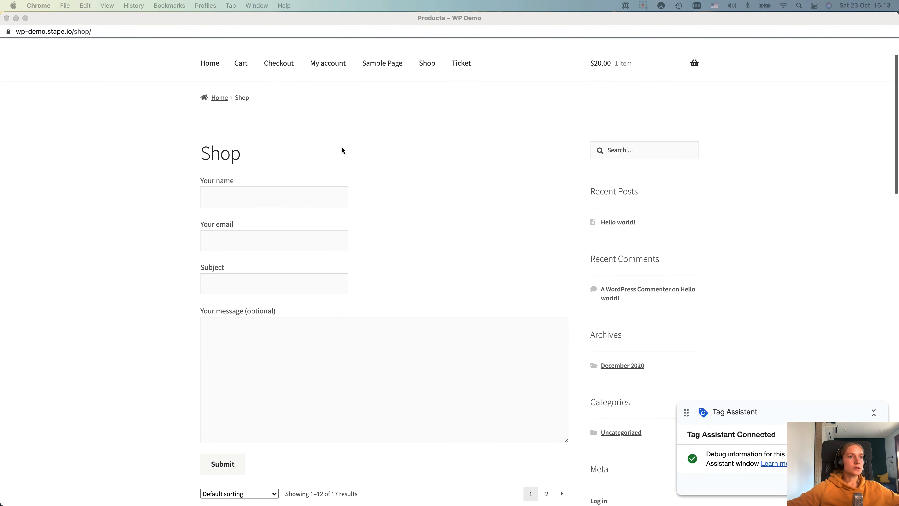
{"action": "left_click", "coordinate": [371, 102]}
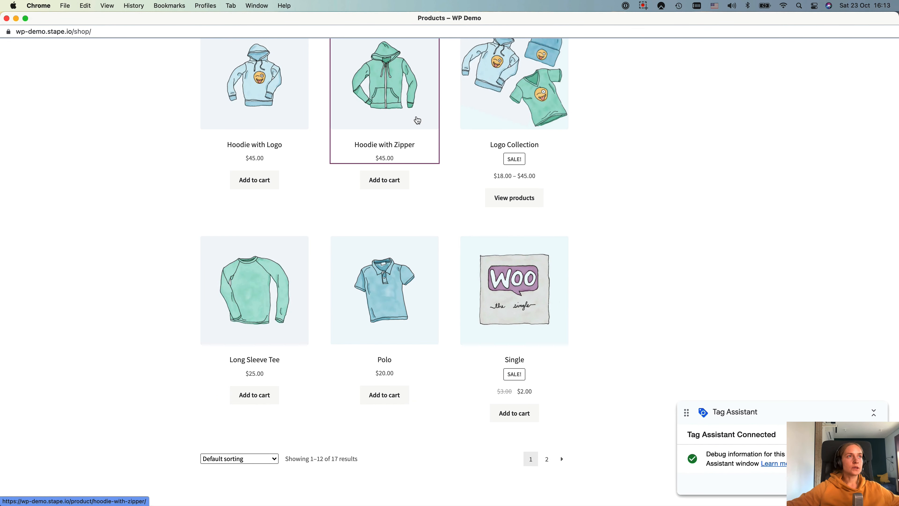
{"action": "key", "text": "ctrl+Left"}
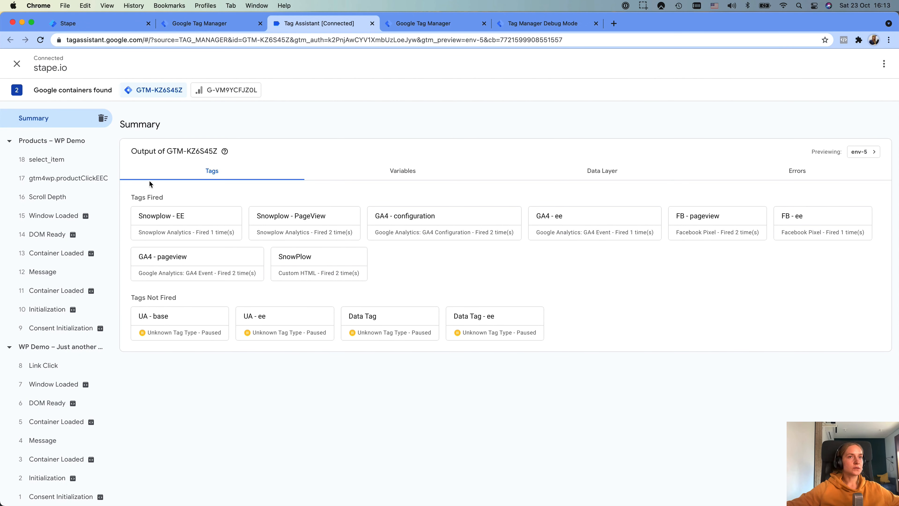
Step: Check the tags fired on the Products page in Tag Assistant and for view_item and select_item in the server debug view
{"action": "left_click", "coordinate": [34, 142]}
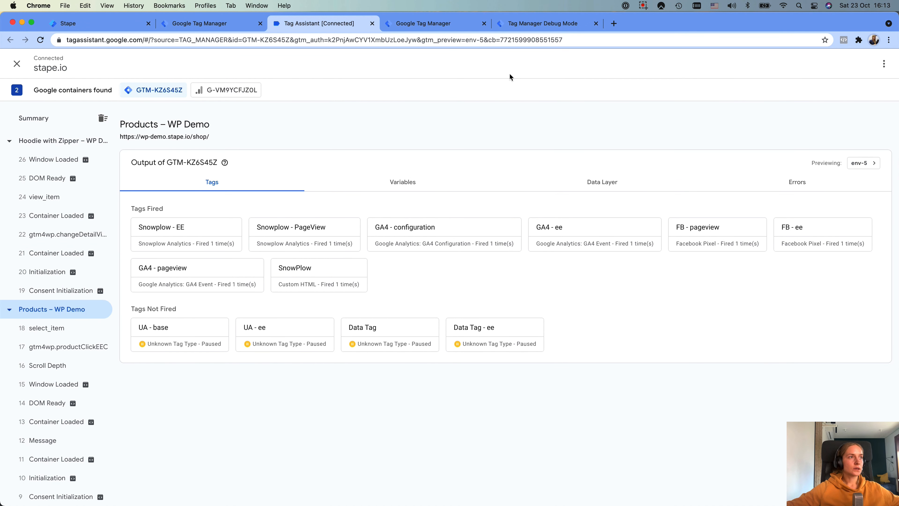
{"action": "left_click", "coordinate": [452, 24]}
{"action": "left_click", "coordinate": [541, 26]}
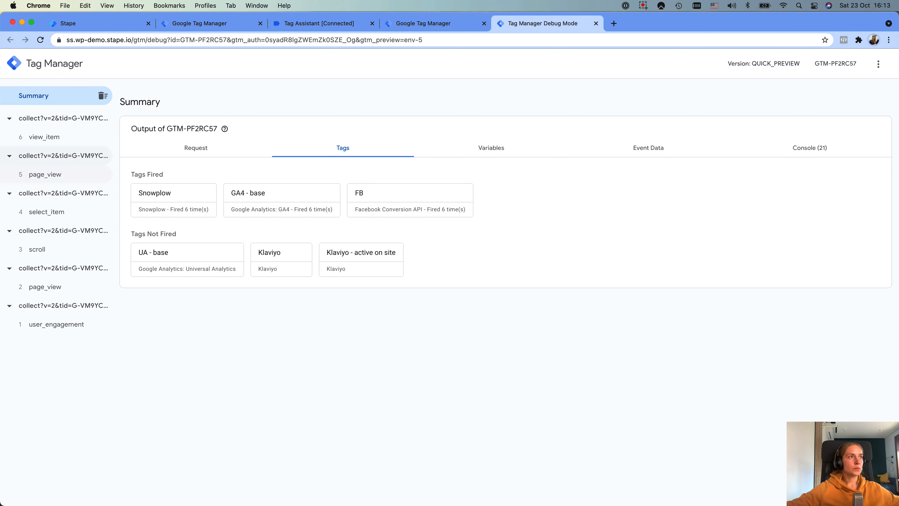
{"action": "left_click", "coordinate": [54, 141]}
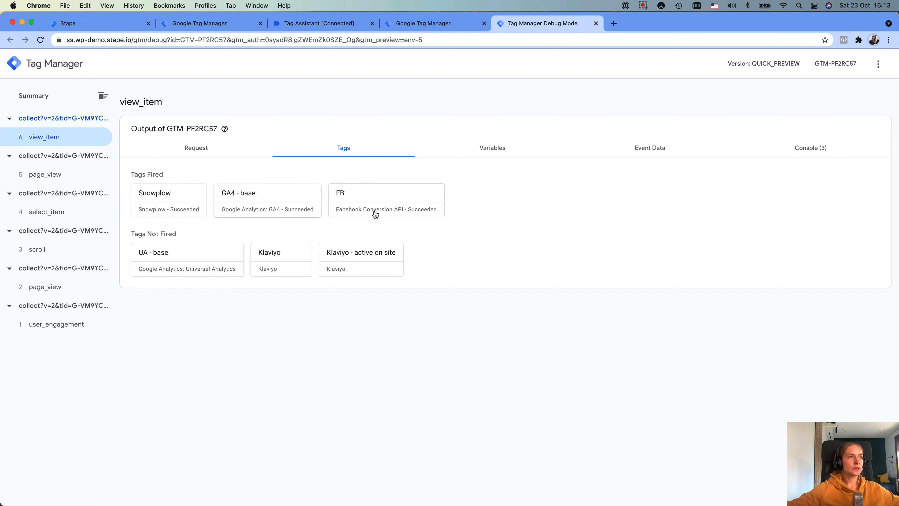
{"action": "left_click", "coordinate": [48, 213]}
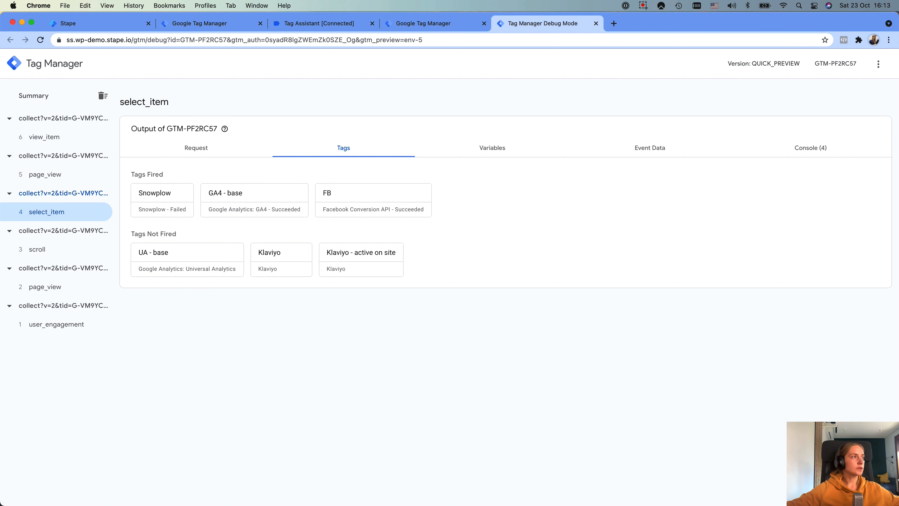
Step: Switch to Facebook Events Manager and expand the details of the deduplicated server View Content event
{"action": "left_click_drag", "start_coordinate": [0, 12], "coordinate": [411, 10]}
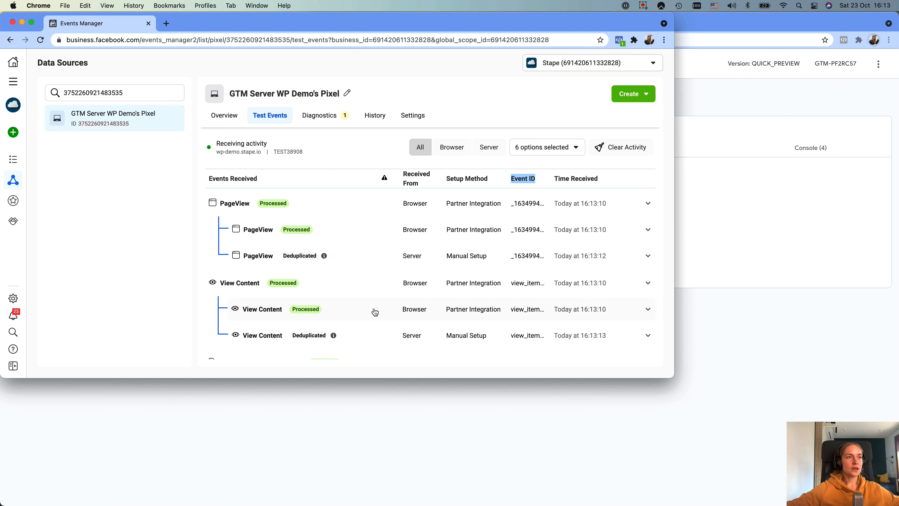
{"action": "scroll", "coordinate": [364, 329], "scroll_direction": "down", "scroll_amount": 1}
{"action": "left_click", "coordinate": [363, 328]}
{"action": "scroll", "coordinate": [365, 326], "scroll_direction": "down", "scroll_amount": 3}
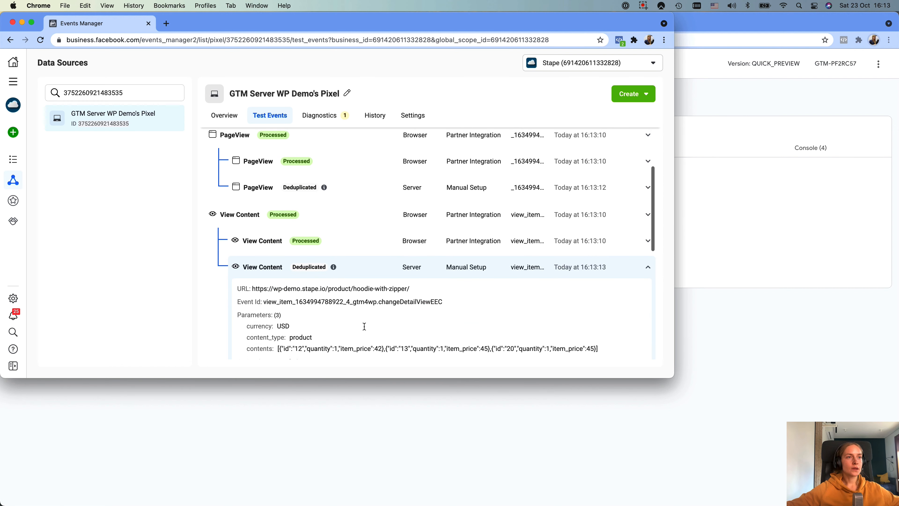
{"action": "scroll", "coordinate": [364, 327], "scroll_direction": "down", "scroll_amount": 1}
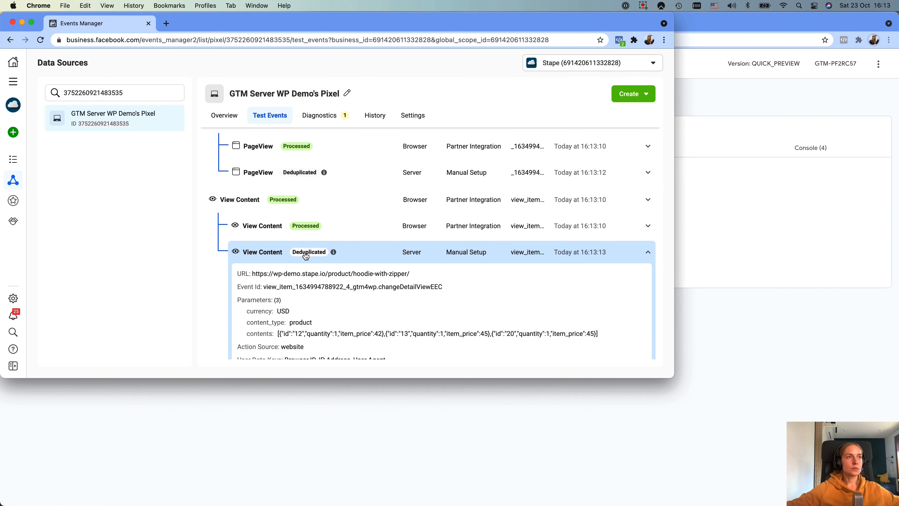
{"action": "scroll", "coordinate": [309, 252], "scroll_direction": "down", "scroll_amount": 2}
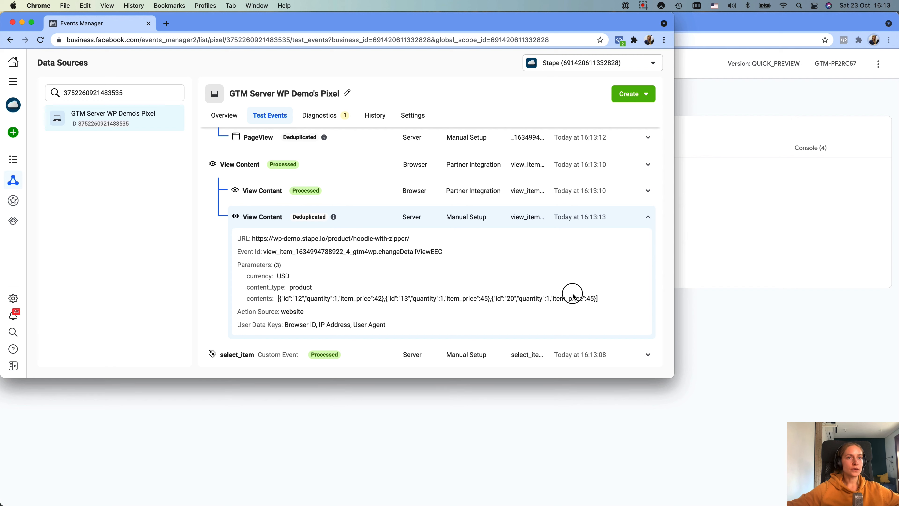
Step: Examine the server View Content event's parameters and user data keys, and put the Events Manager window away
{"action": "left_click_drag", "start_coordinate": [598, 300], "coordinate": [564, 306]}
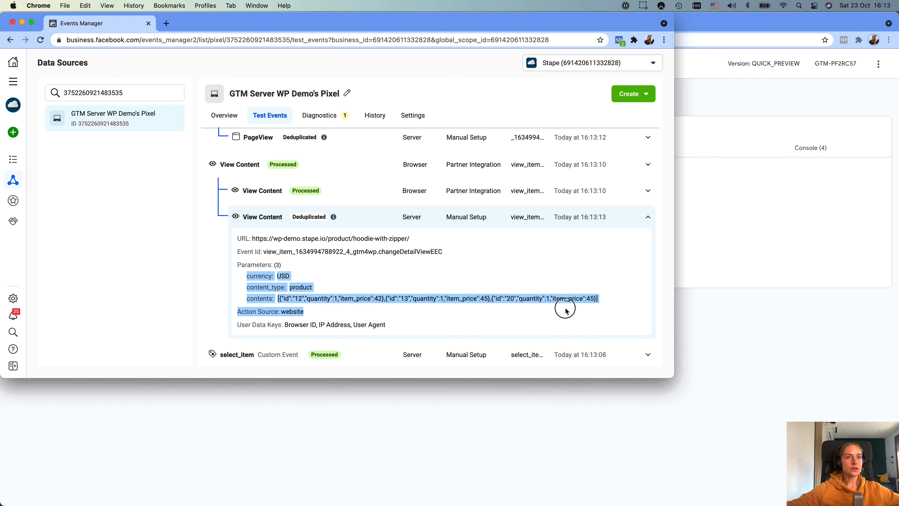
{"action": "left_click", "coordinate": [401, 324]}
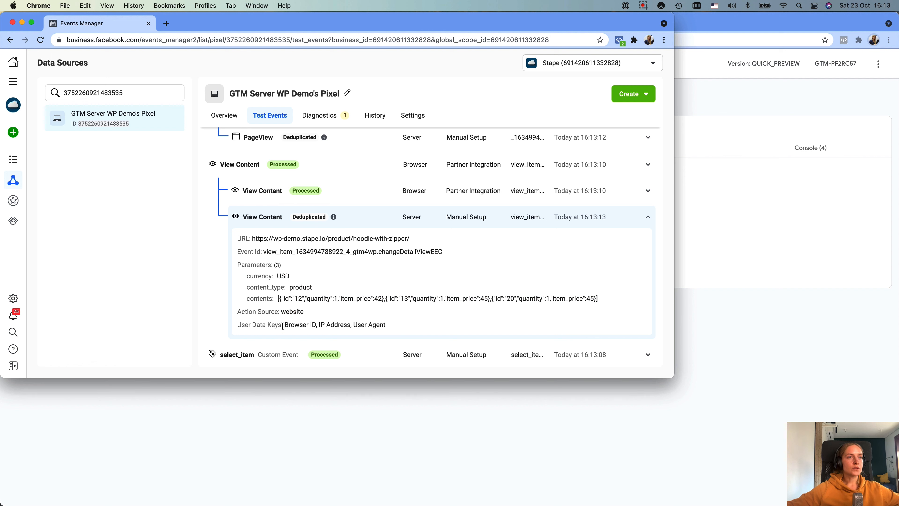
{"action": "double_click", "coordinate": [283, 325]}
{"action": "left_click_drag", "start_coordinate": [238, 325], "coordinate": [398, 329]}
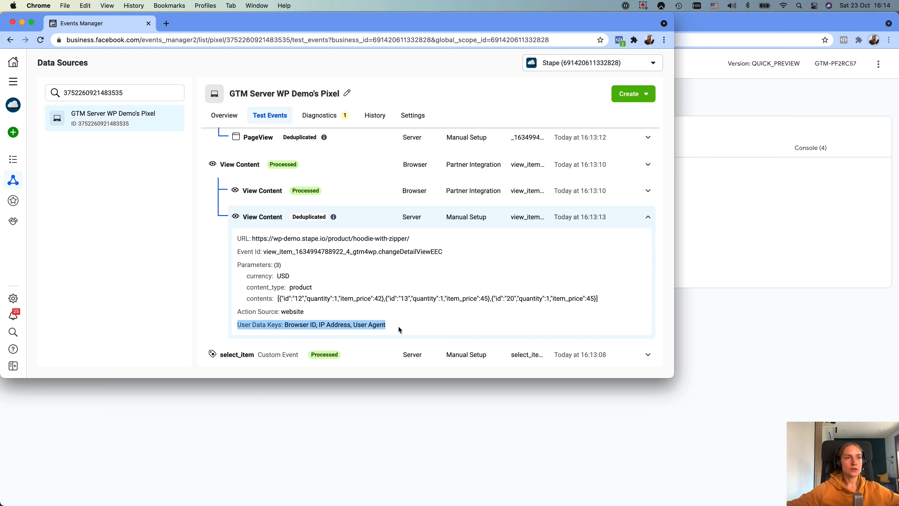
{"action": "left_click", "coordinate": [289, 326]}
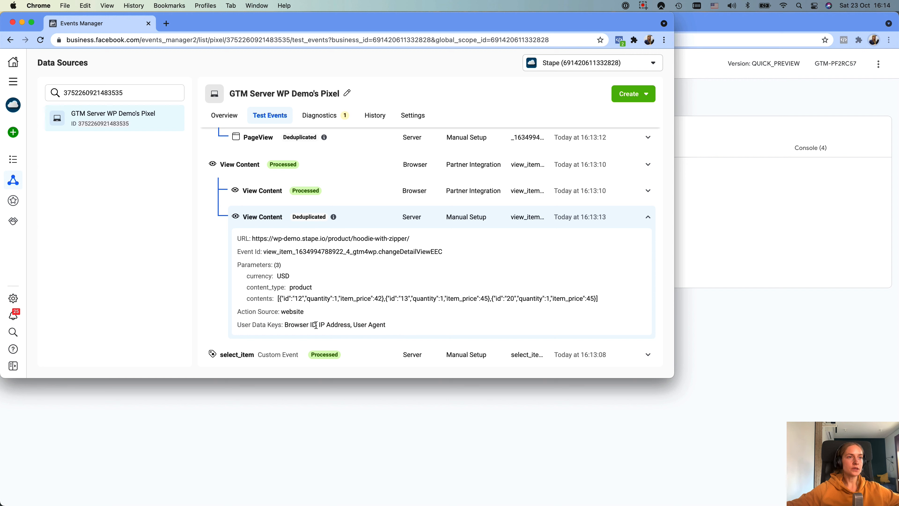
{"action": "left_click", "coordinate": [367, 324]}
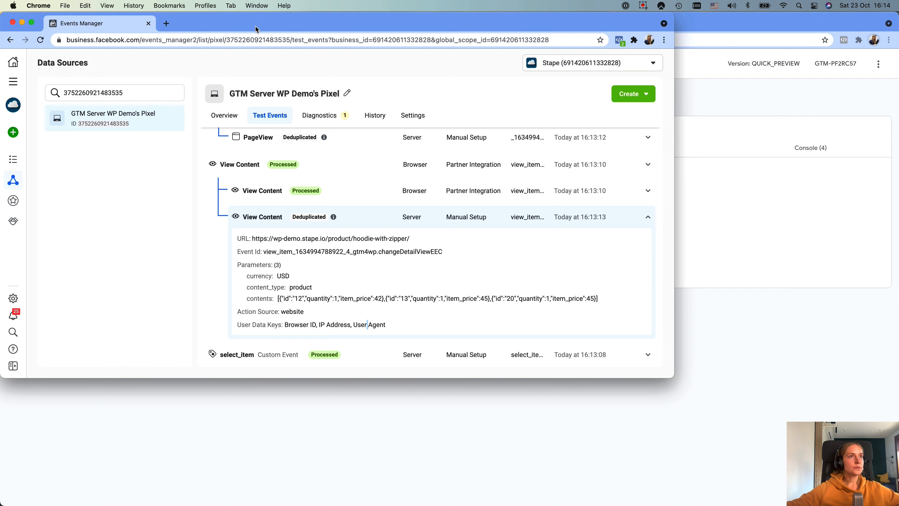
{"action": "left_click_drag", "start_coordinate": [275, 25], "coordinate": [0, 25]}
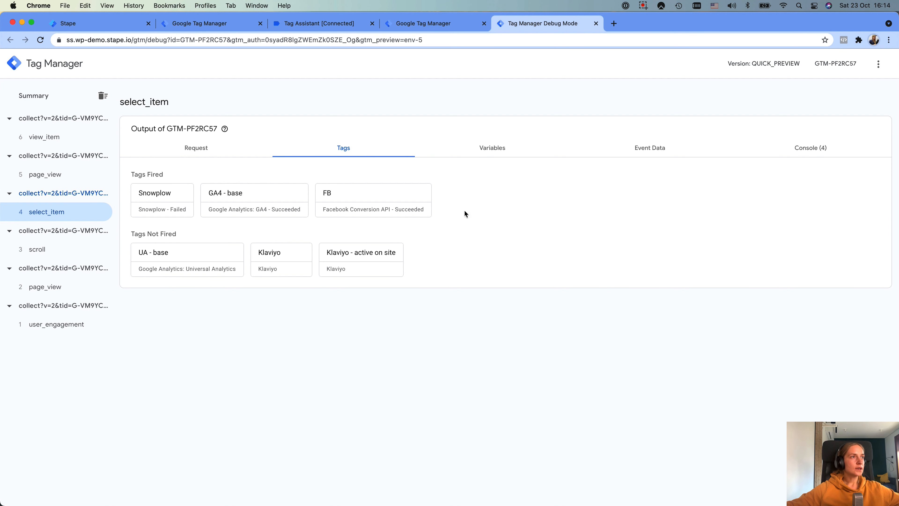
Step: Check the tags fired for the latest view_item and page_view events in the server container's debug view
{"action": "left_click", "coordinate": [45, 152]}
{"action": "left_click", "coordinate": [44, 141]}
{"action": "left_click", "coordinate": [58, 177]}
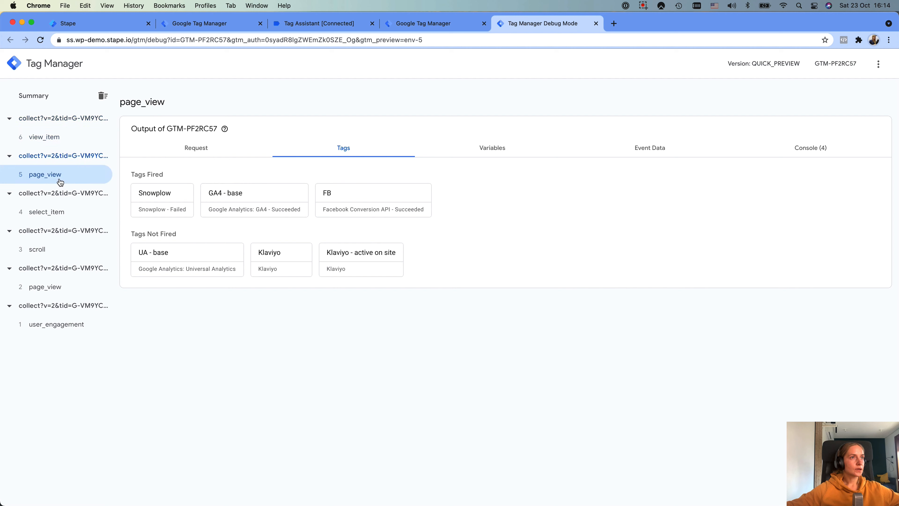
{"action": "left_click", "coordinate": [458, 24]}
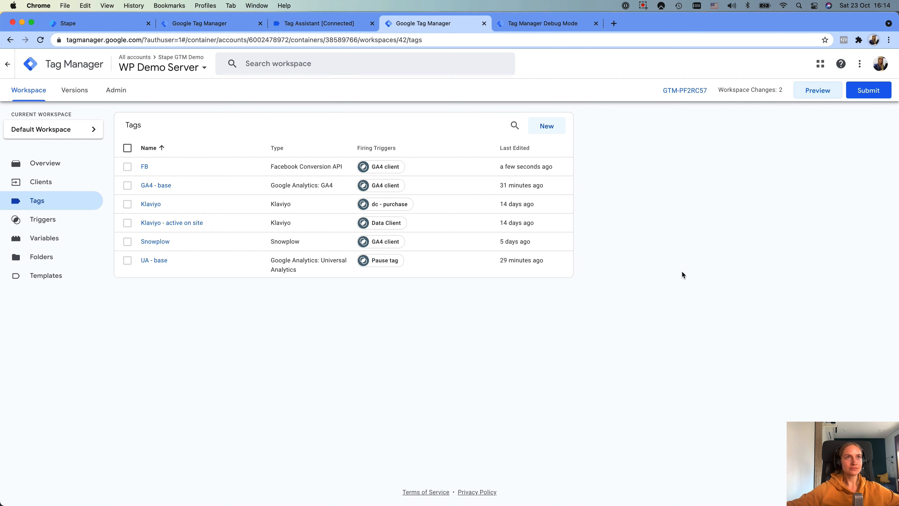
{"action": "left_click", "coordinate": [643, 6]}
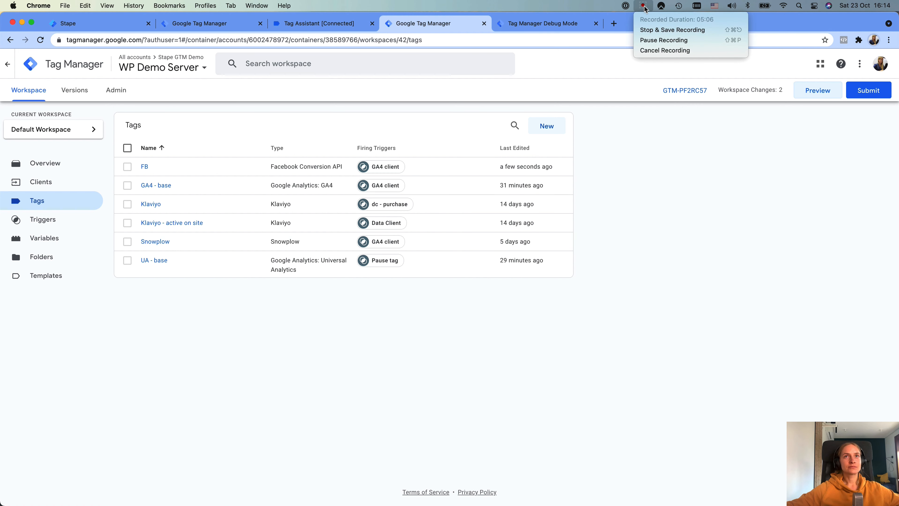